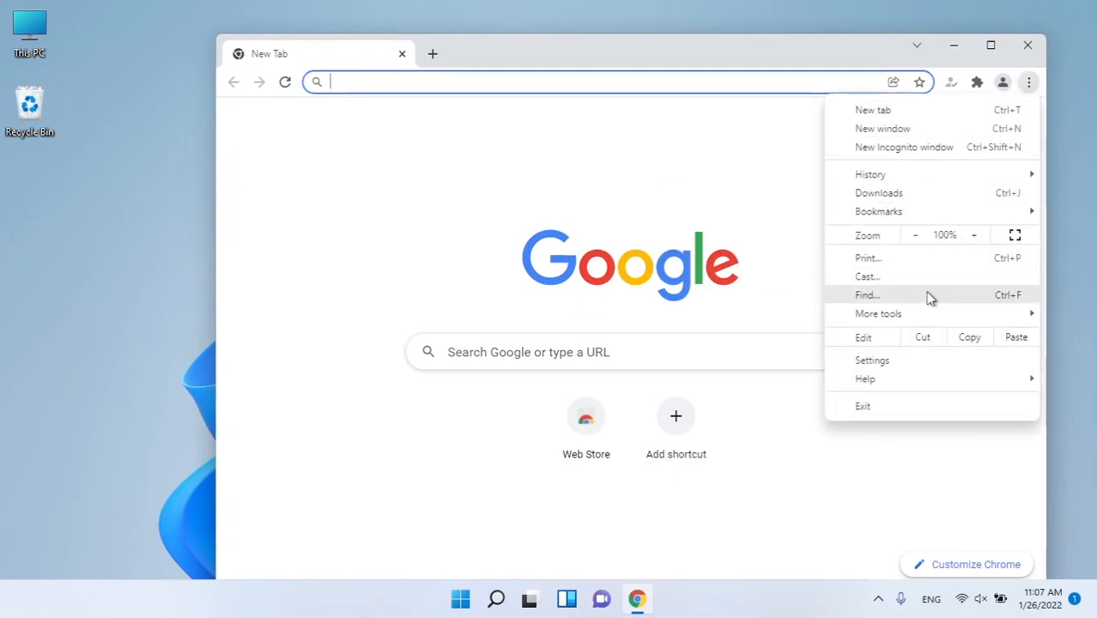
Open the browser settings in a maximized window and search them for "clear".
{"action": "left_click", "coordinate": [899, 369]}
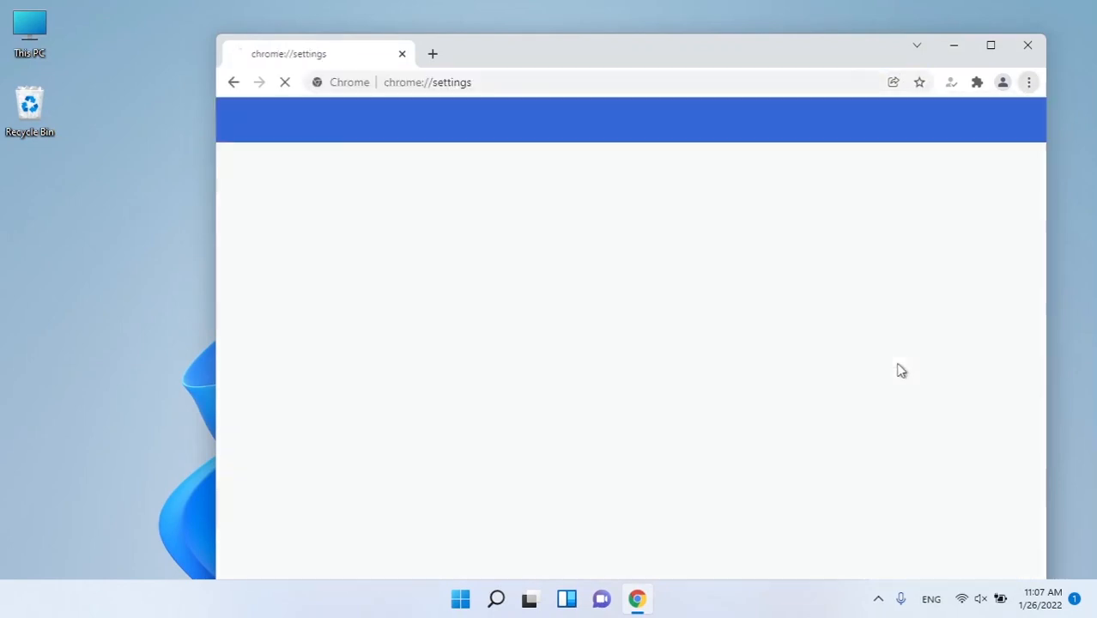
{"action": "left_click", "coordinate": [990, 45]}
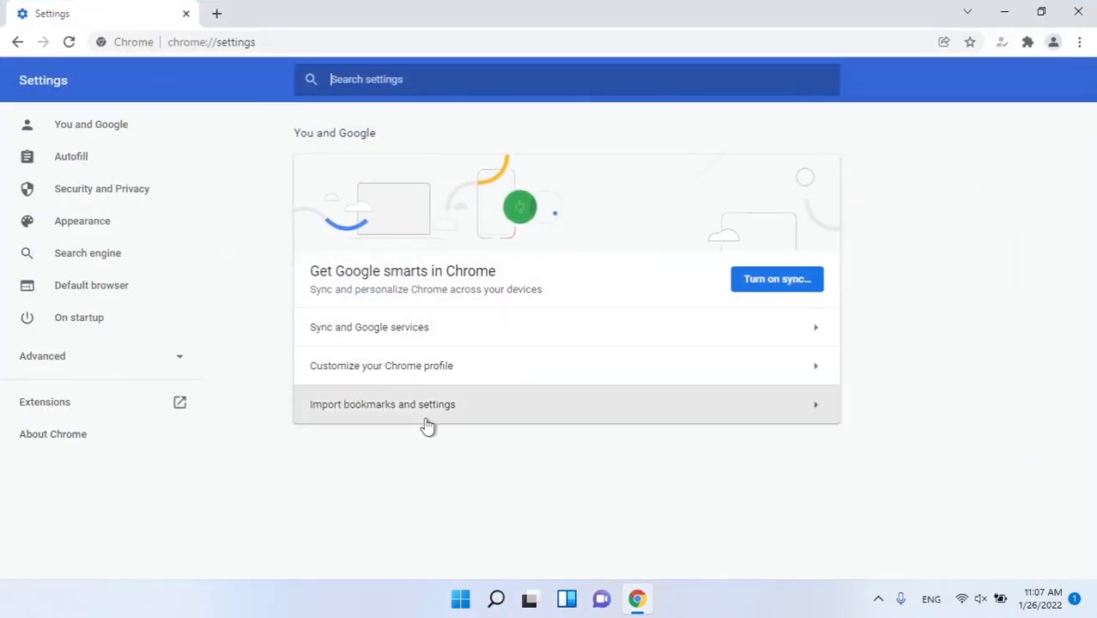
{"action": "left_click", "coordinate": [438, 88]}
{"action": "type", "text": "d"}
{"action": "type", "text": "lear"}
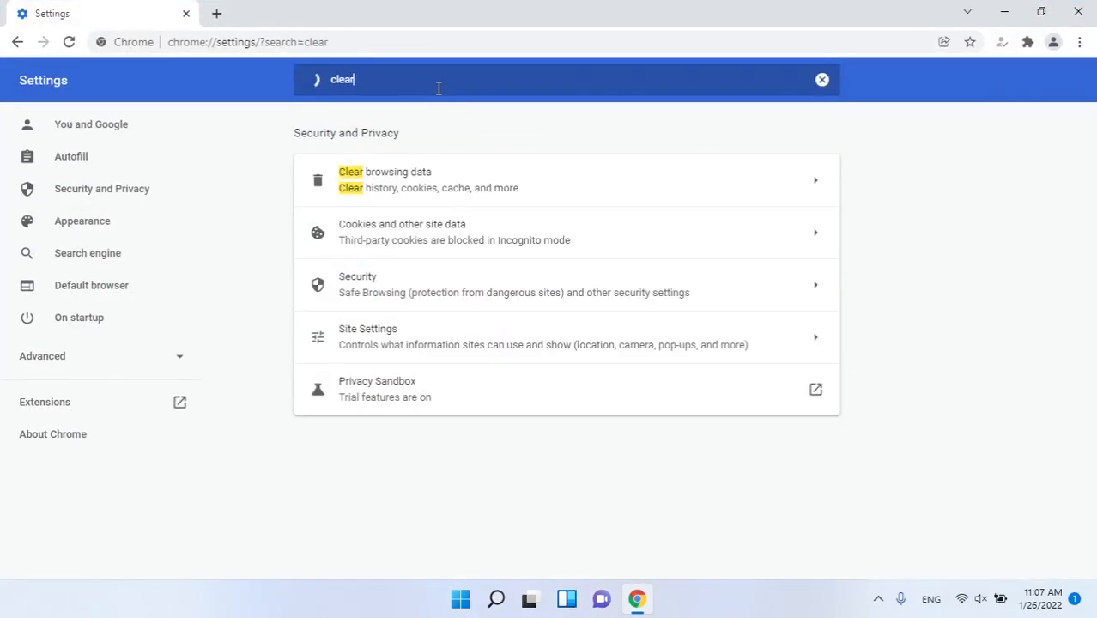
Open the advanced Clear browsing data options and exclude browsing history and download history.
{"action": "left_click", "coordinate": [490, 207]}
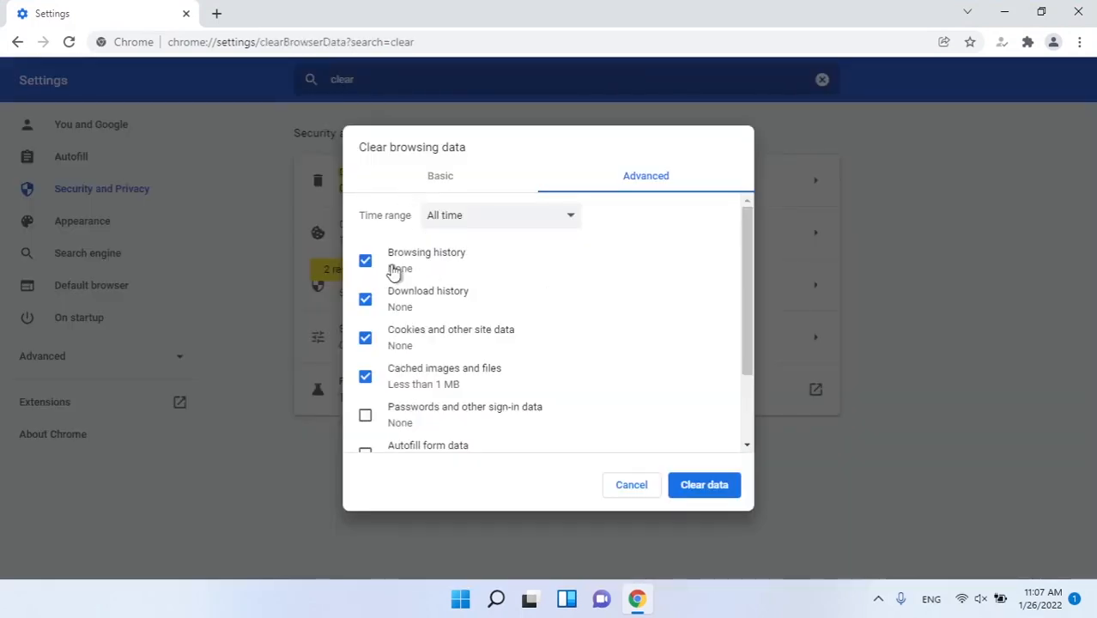
{"action": "left_click", "coordinate": [366, 262]}
{"action": "scroll", "coordinate": [367, 355], "scroll_direction": "down", "scroll_amount": 1}
{"action": "scroll", "coordinate": [368, 348], "scroll_direction": "down", "scroll_amount": 1}
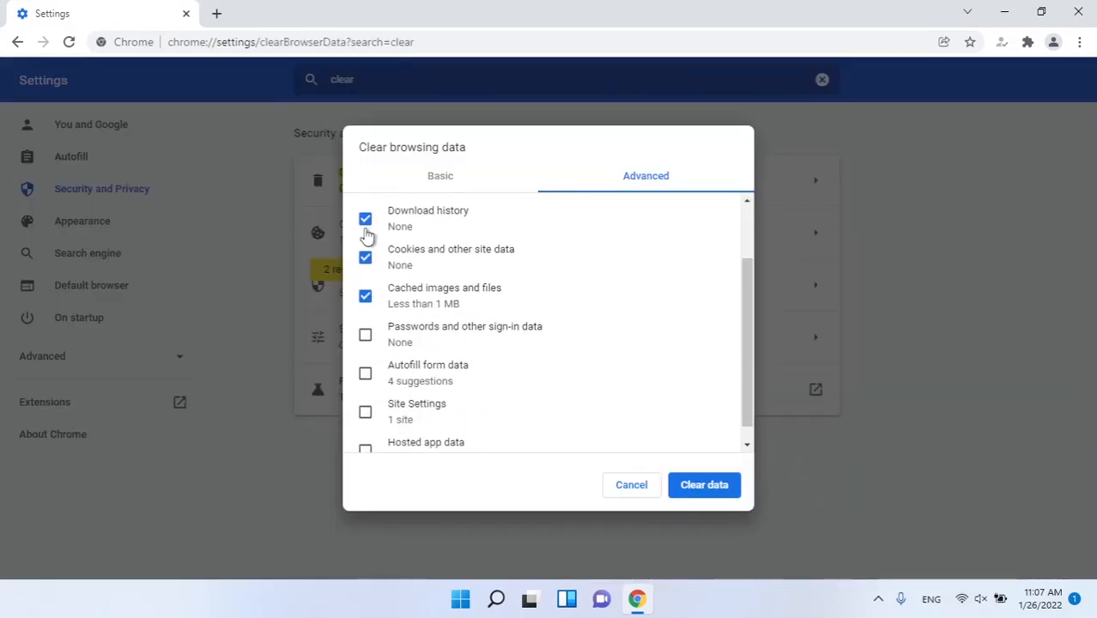
{"action": "left_click", "coordinate": [366, 219]}
{"action": "scroll", "coordinate": [365, 240], "scroll_direction": "up", "scroll_amount": 1}
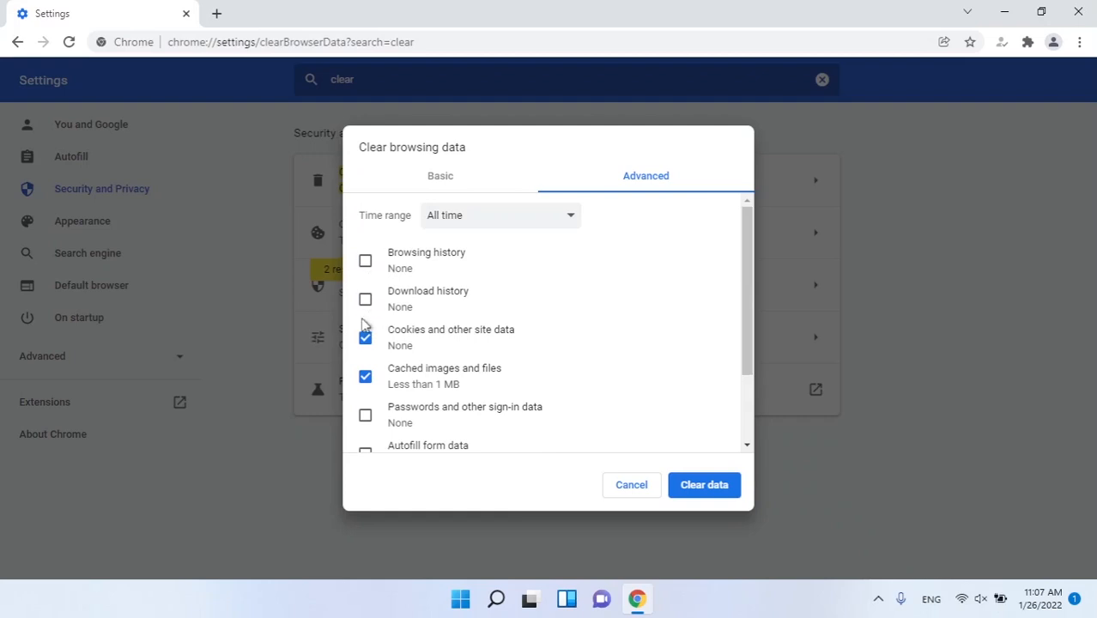
Include autofill form data, site settings and hosted app data in the selection, and clear the data for all time.
{"action": "scroll", "coordinate": [371, 365], "scroll_direction": "down", "scroll_amount": 2}
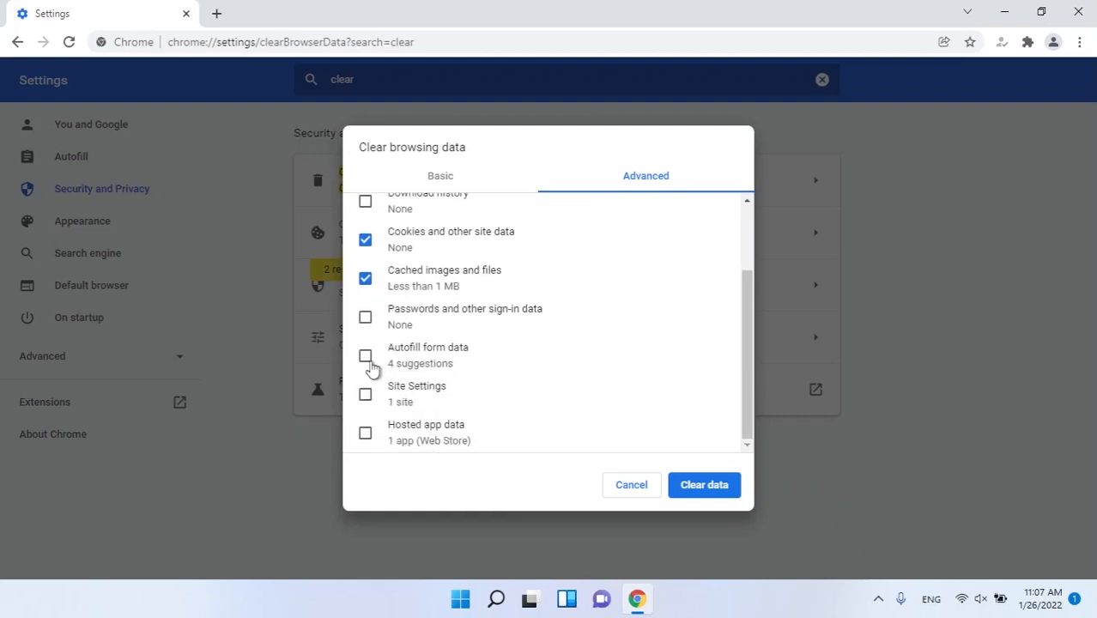
{"action": "left_click", "coordinate": [366, 356]}
{"action": "left_click", "coordinate": [366, 356]}
{"action": "left_click", "coordinate": [366, 394]}
{"action": "left_click", "coordinate": [366, 355]}
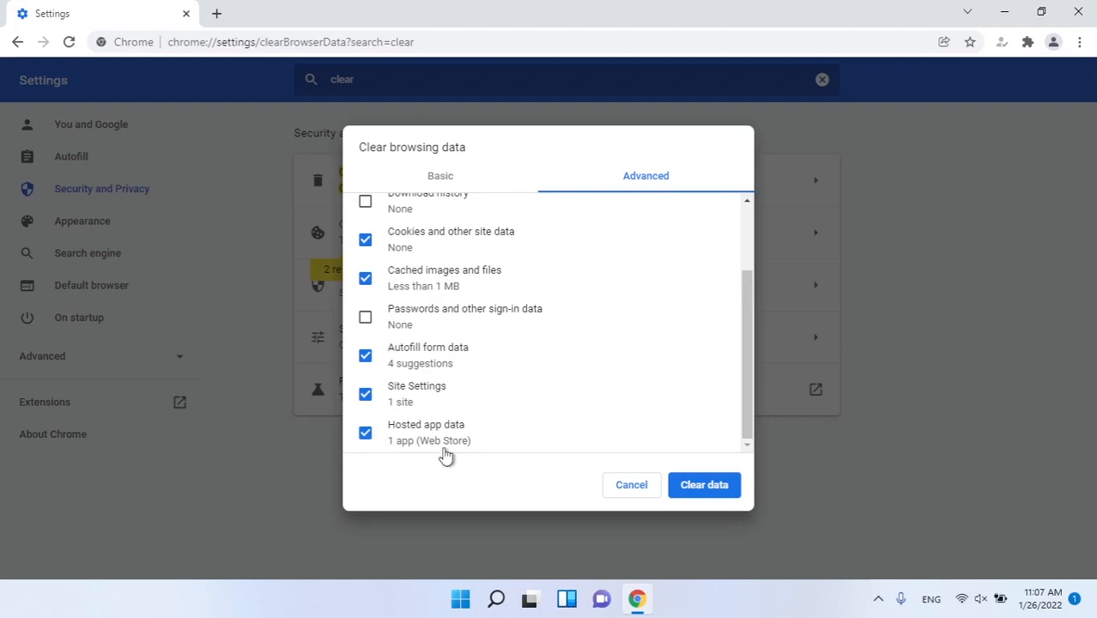
{"action": "scroll", "coordinate": [583, 275], "scroll_direction": "up", "scroll_amount": 3}
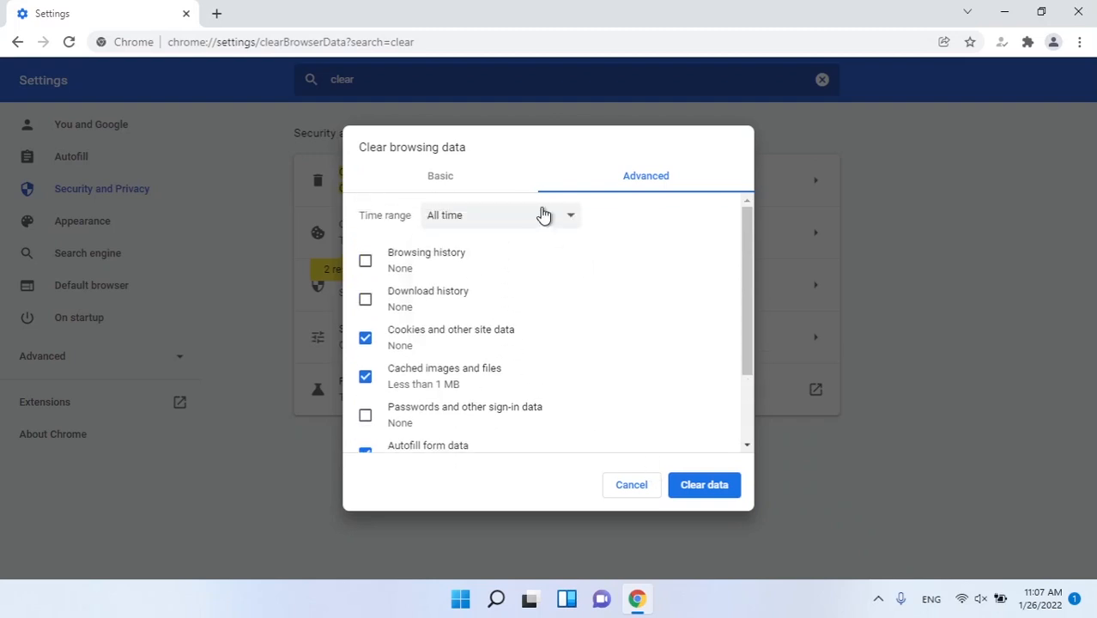
{"action": "scroll", "coordinate": [568, 341], "scroll_direction": "down", "scroll_amount": 3}
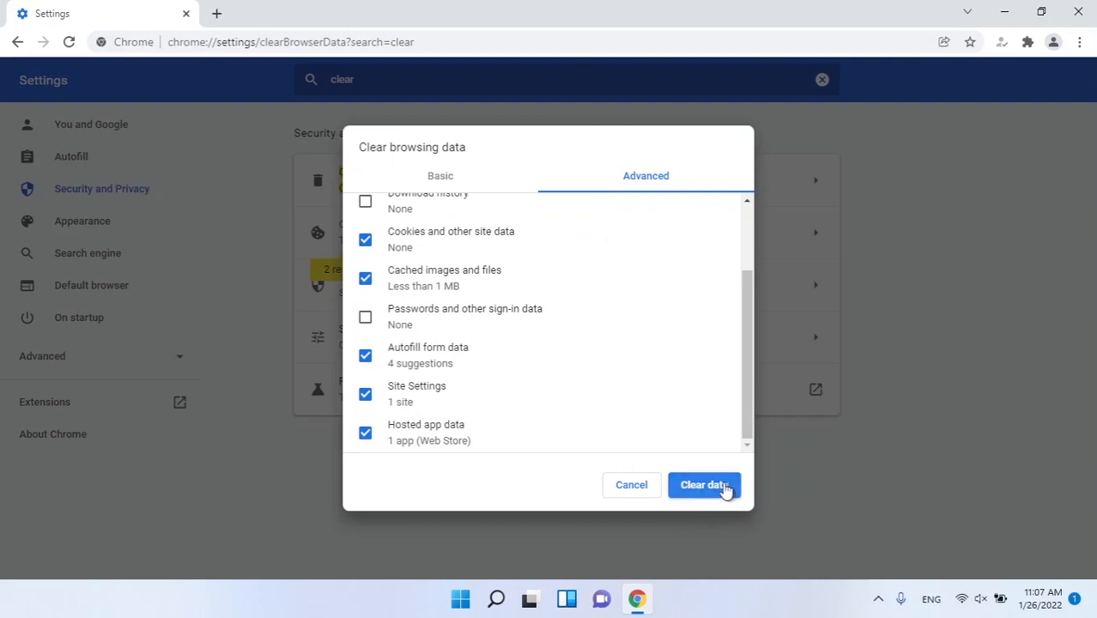
{"action": "scroll", "coordinate": [689, 421], "scroll_direction": "up", "scroll_amount": 3}
{"action": "left_click", "coordinate": [725, 490]}
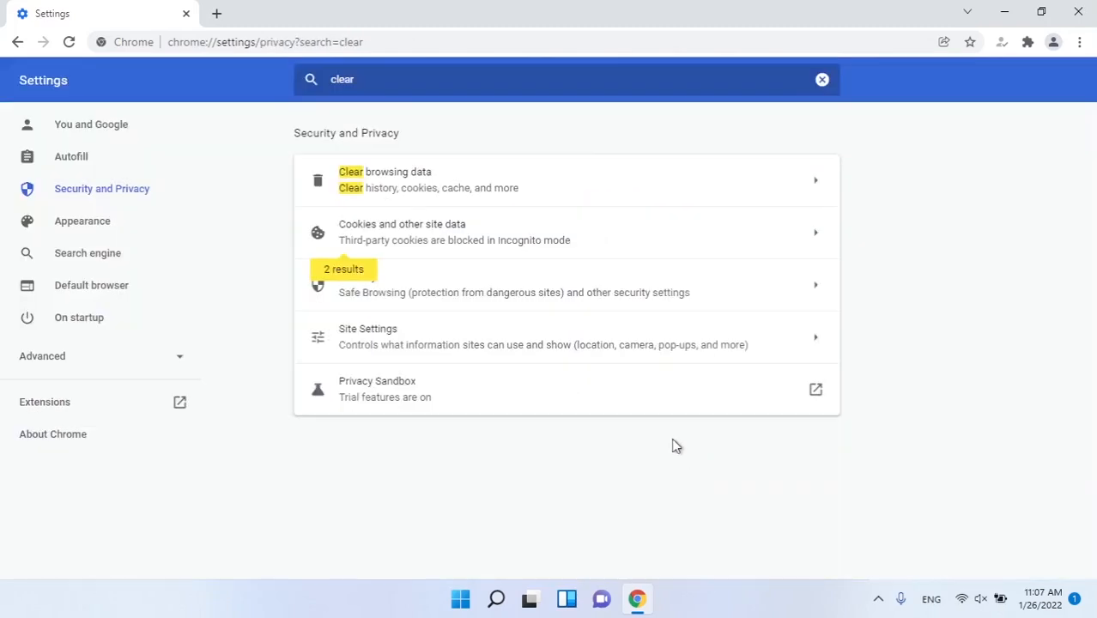
In the cookie settings, toggle clearing cookies and site data when all windows are closed, and return to Security and Privacy.
{"action": "left_click", "coordinate": [468, 247]}
{"action": "scroll", "coordinate": [624, 461], "scroll_direction": "down", "scroll_amount": 4}
{"action": "left_click", "coordinate": [808, 376]}
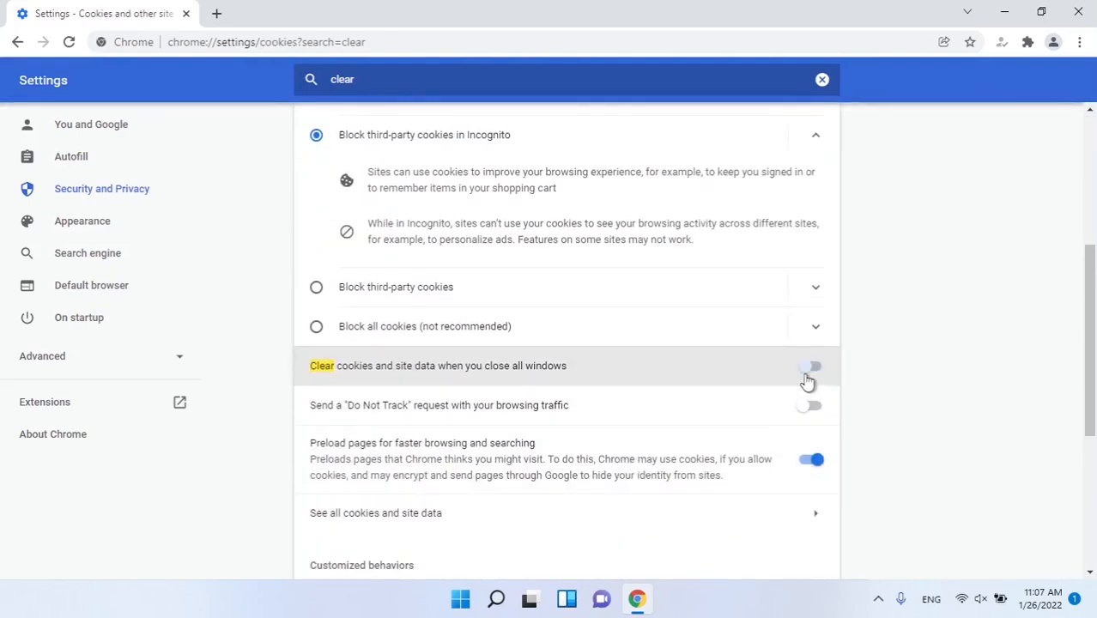
{"action": "left_click", "coordinate": [804, 378]}
{"action": "left_click", "coordinate": [775, 371]}
{"action": "scroll", "coordinate": [252, 316], "scroll_direction": "up", "scroll_amount": 4}
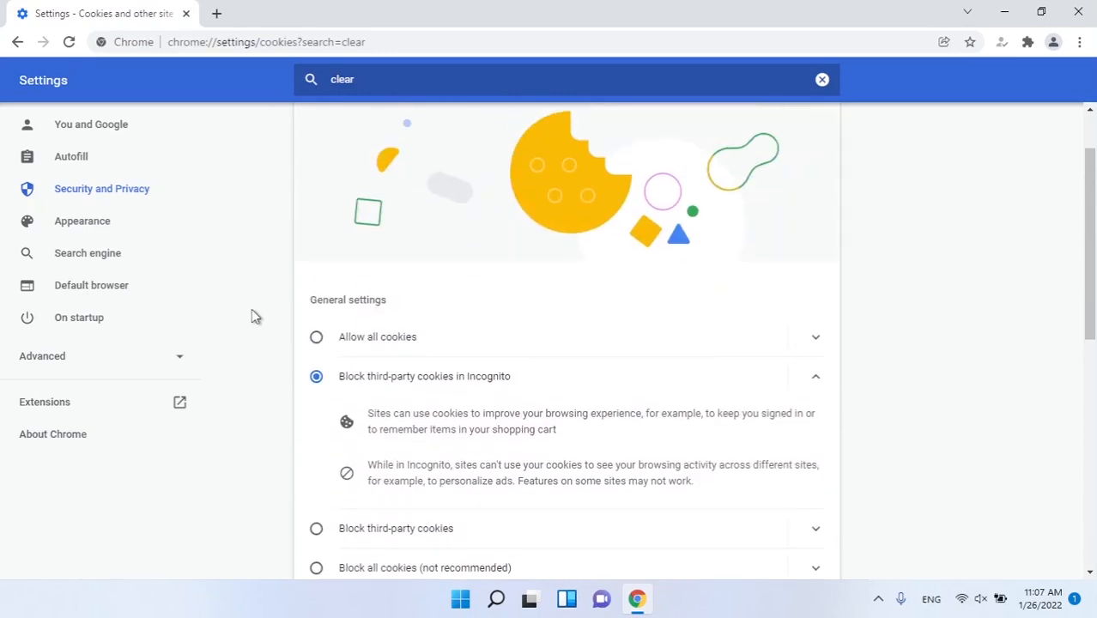
{"action": "left_click", "coordinate": [315, 125]}
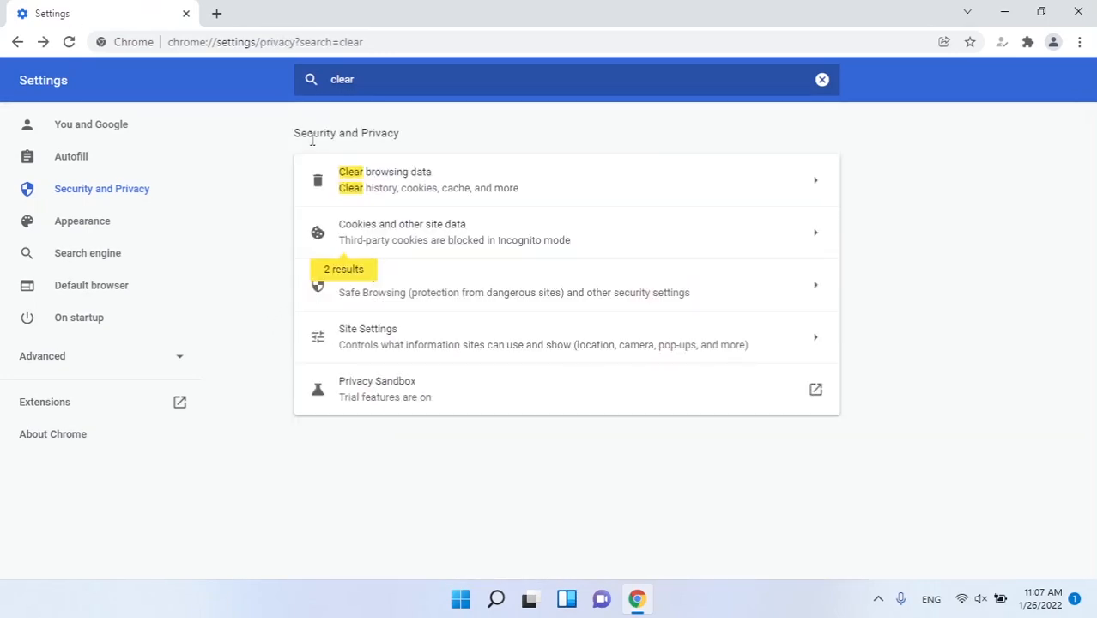
Close the browser, and relaunch Google Chrome after checking the hidden notification area icons.
{"action": "left_click", "coordinate": [1078, 12]}
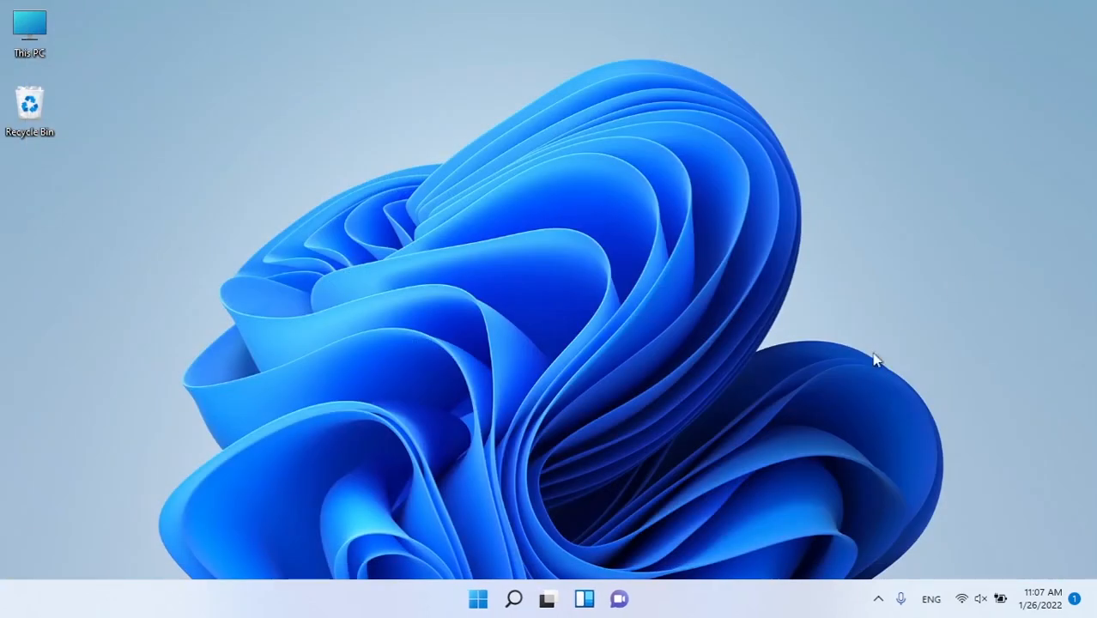
{"action": "left_click", "coordinate": [880, 598]}
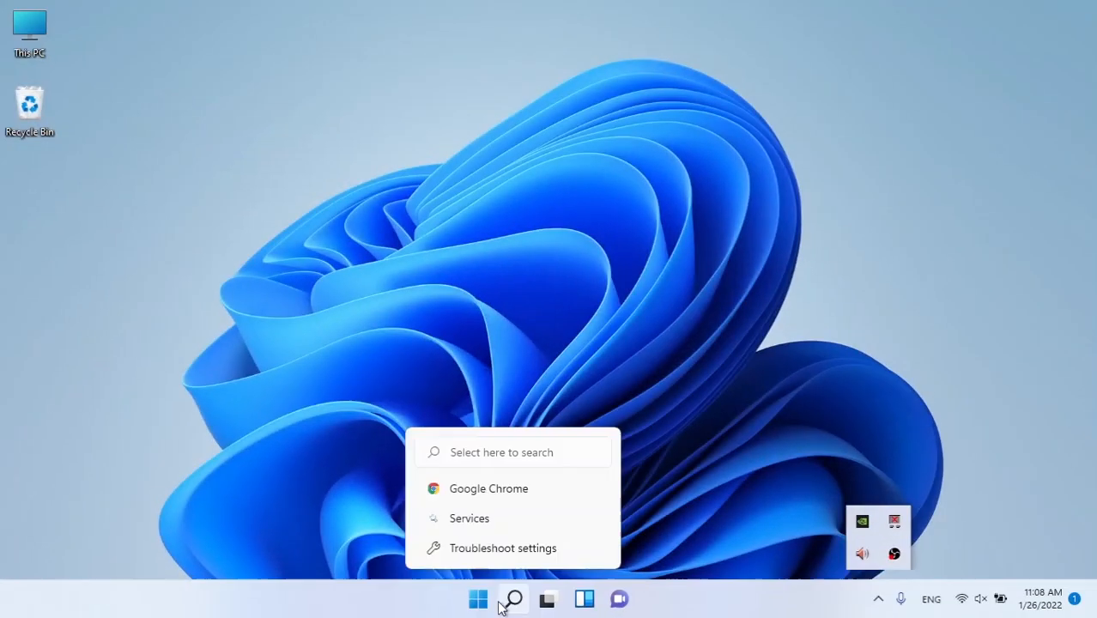
{"action": "left_click", "coordinate": [488, 601]}
{"action": "type", "text": "google"}
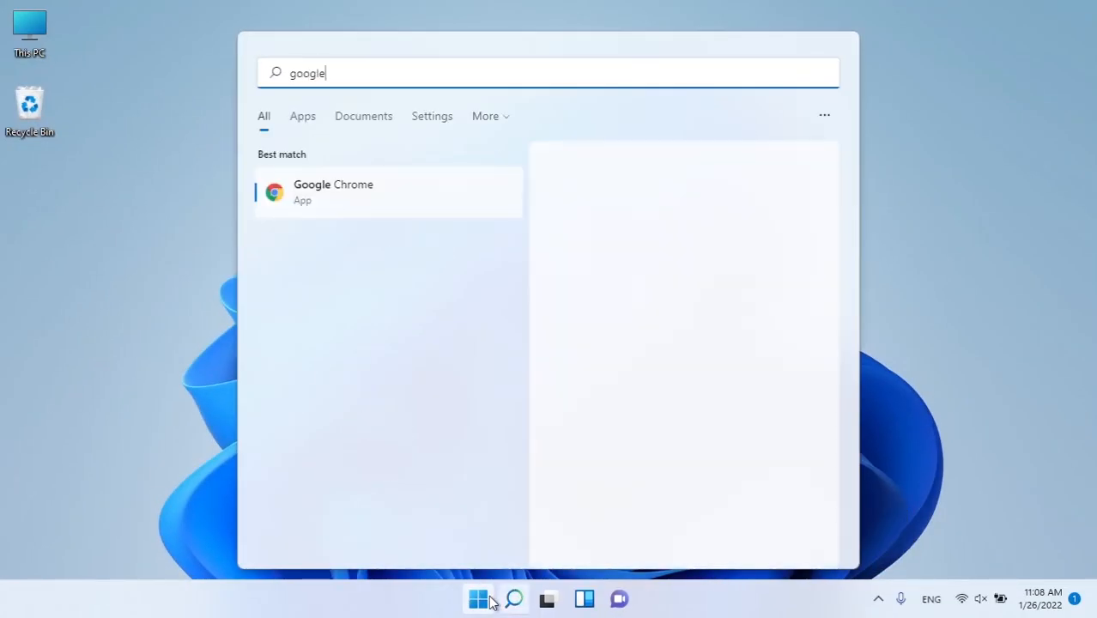
{"action": "key", "text": "Return"}
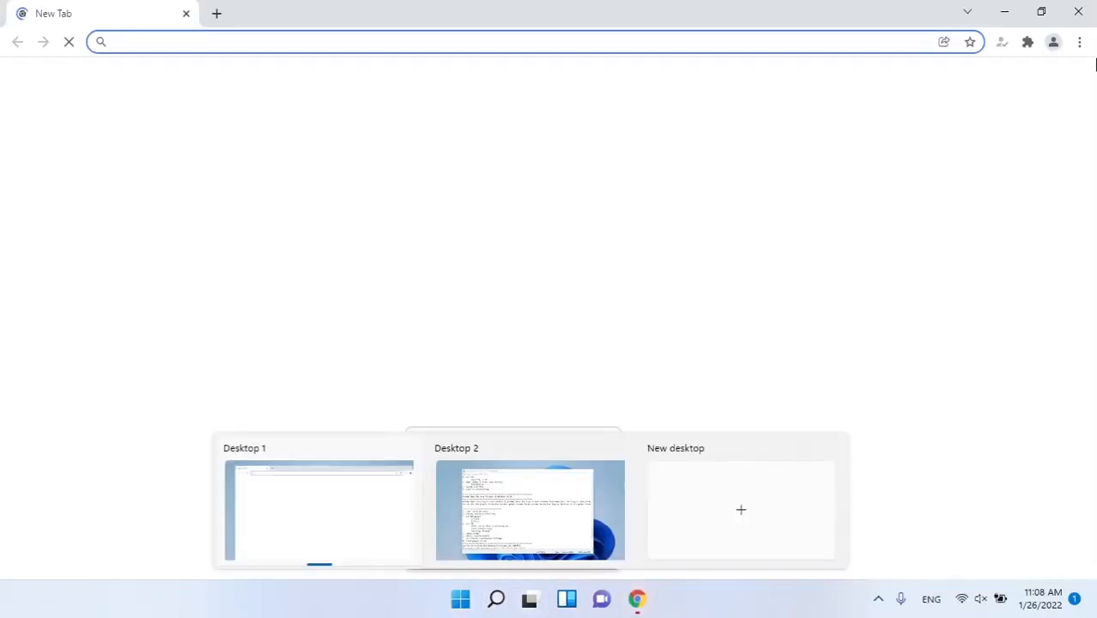
Open the extensions page and disable the Google Docs Offline and AHA Music extensions.
{"action": "left_click", "coordinate": [1080, 41]}
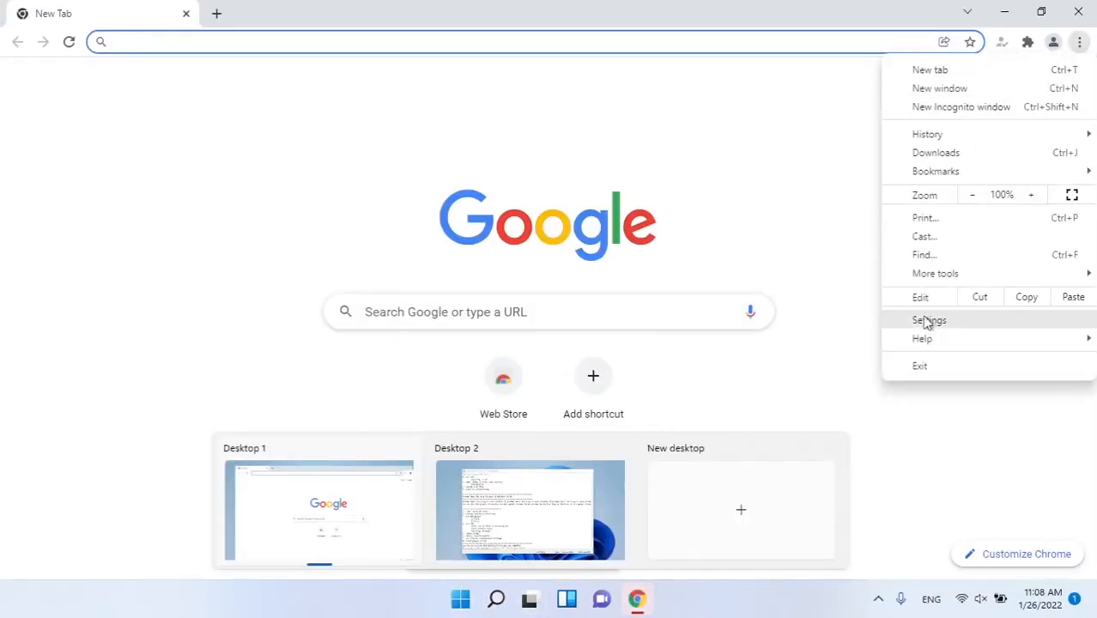
{"action": "mouse_move", "coordinate": [941, 274]}
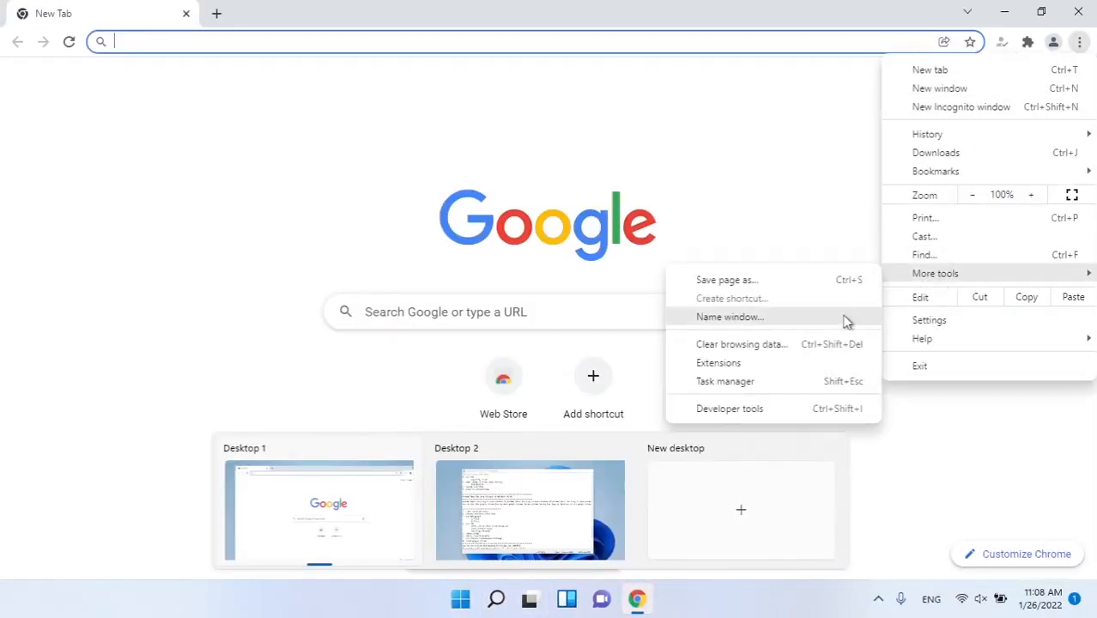
{"action": "left_click", "coordinate": [802, 366]}
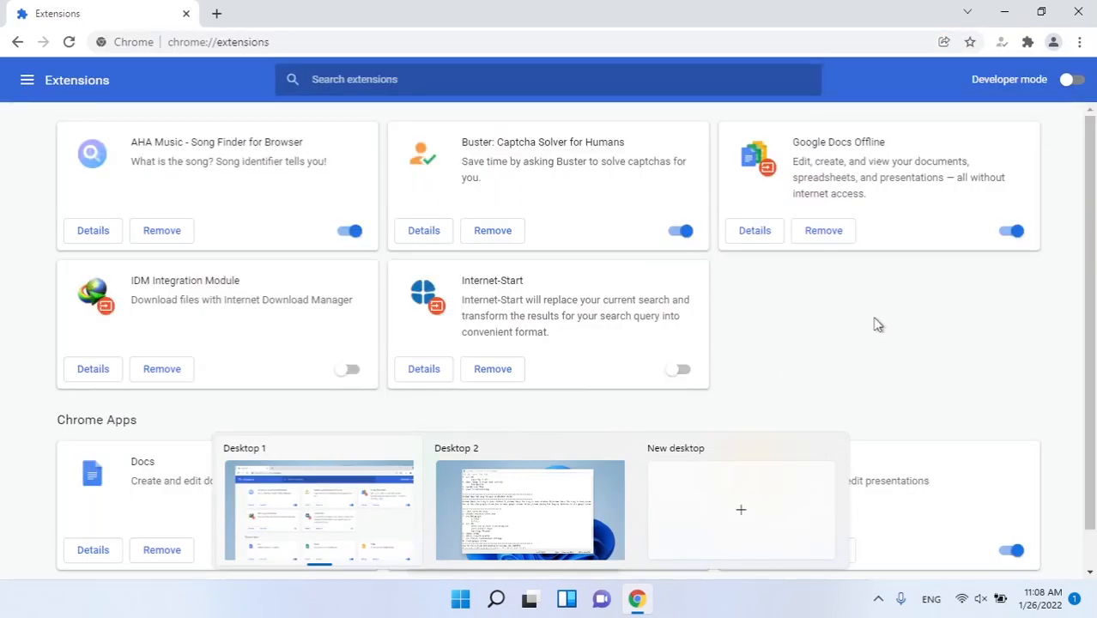
{"action": "left_click", "coordinate": [1016, 232]}
{"action": "left_click", "coordinate": [354, 236]}
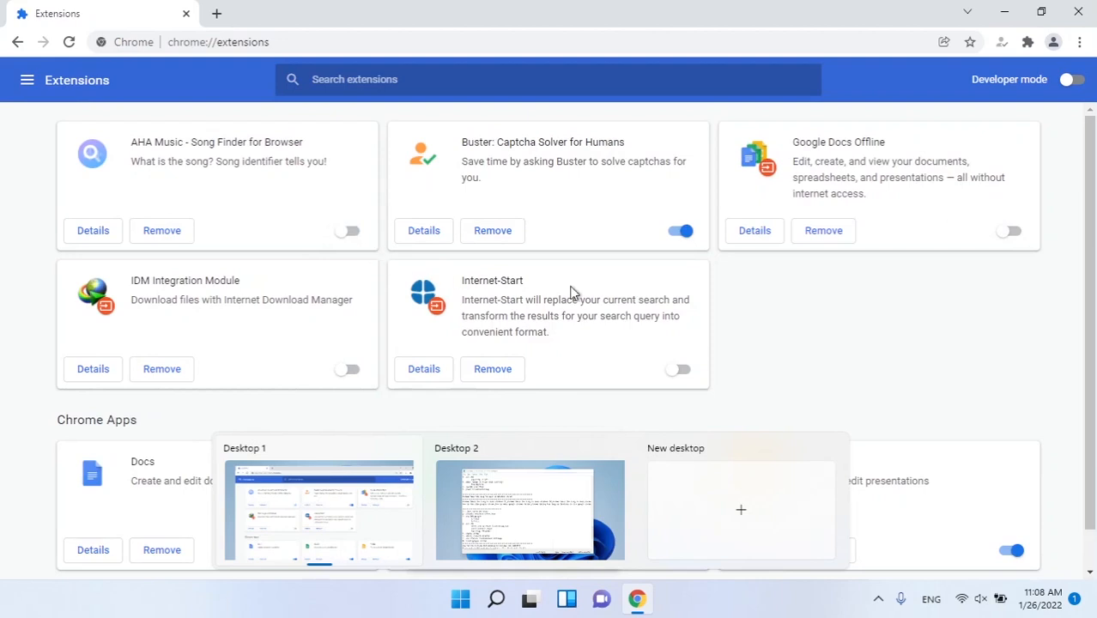
Disable the Sheets, Slides and Docs entries under Chrome Apps.
{"action": "scroll", "coordinate": [661, 262], "scroll_direction": "down", "scroll_amount": 1}
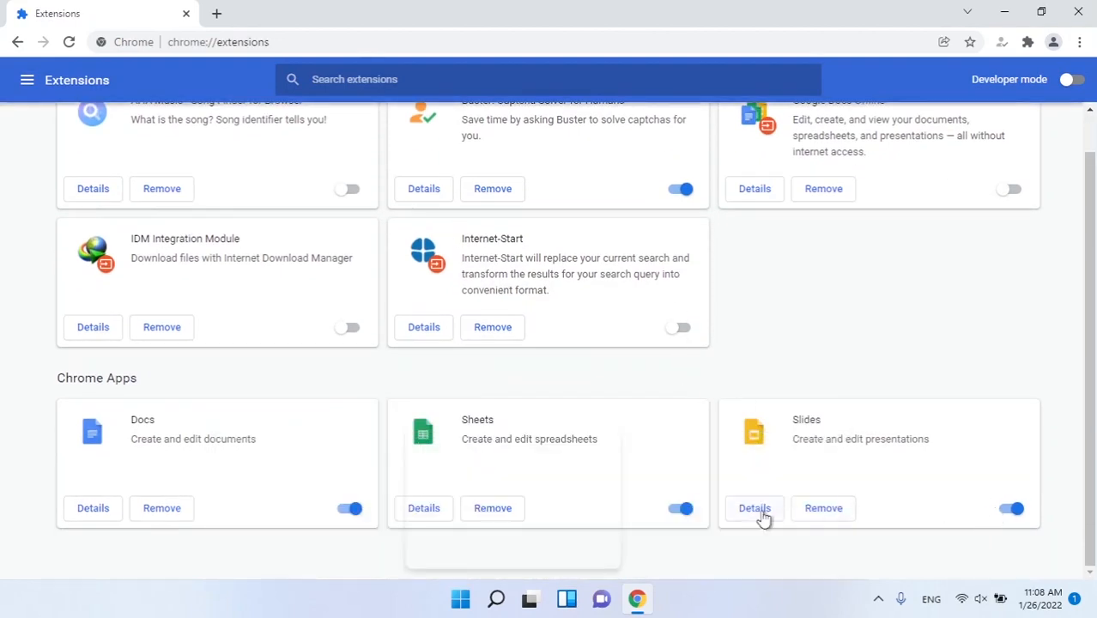
{"action": "left_click", "coordinate": [685, 514]}
{"action": "left_click", "coordinate": [1012, 510]}
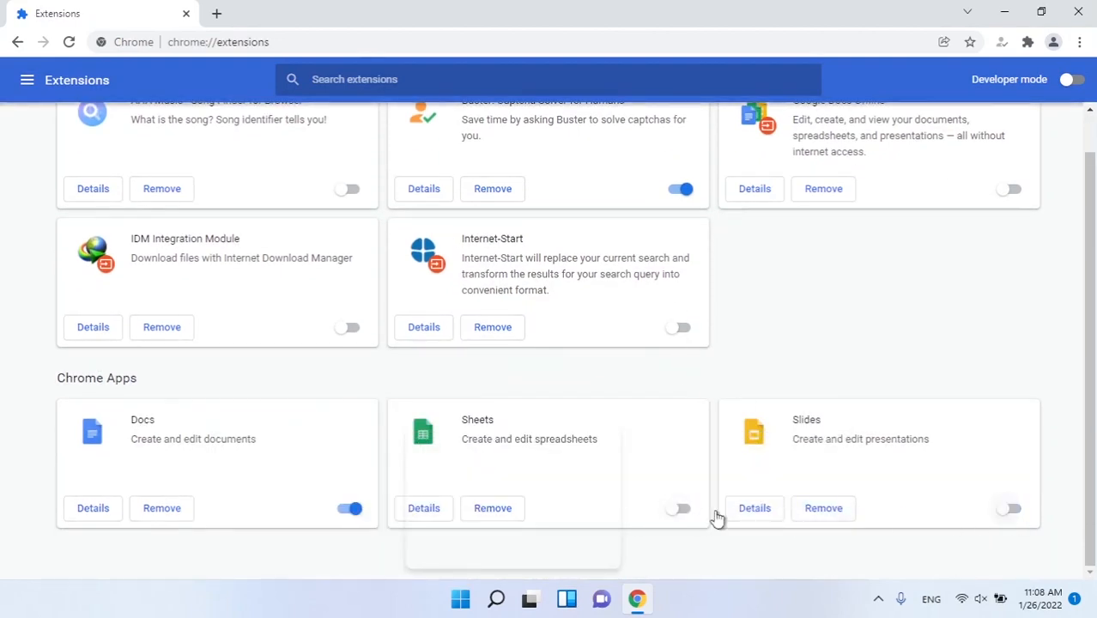
{"action": "left_click", "coordinate": [349, 510]}
{"action": "scroll", "coordinate": [612, 281], "scroll_direction": "up", "scroll_amount": 1}
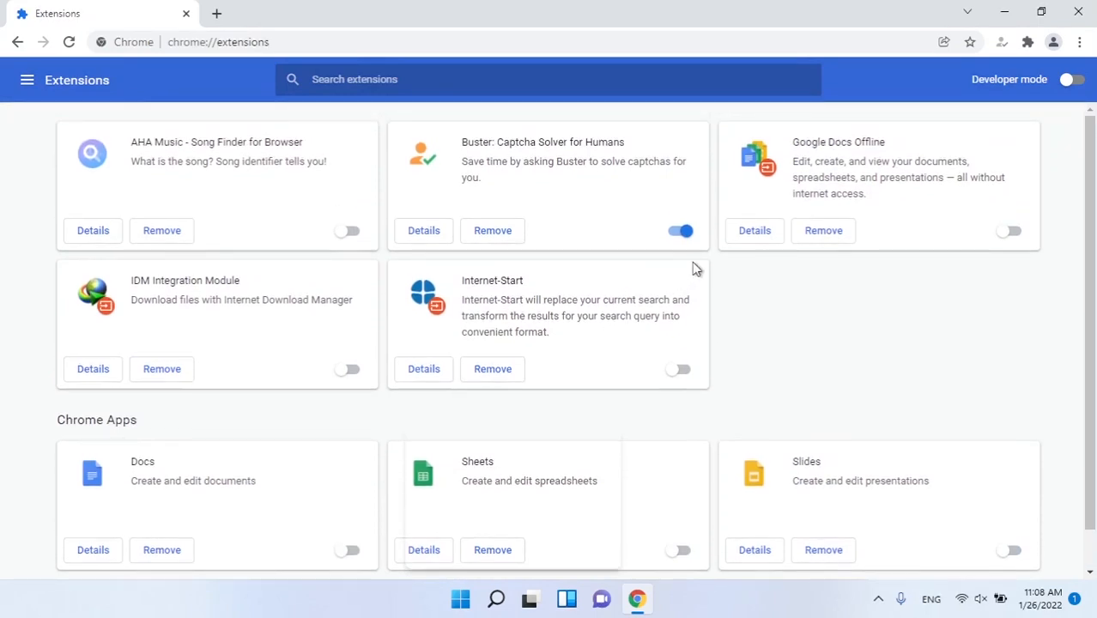
Toggle the Buster: Captcha Solver for Humans extension and close the browser.
{"action": "left_click", "coordinate": [684, 236]}
{"action": "left_click", "coordinate": [684, 236]}
{"action": "left_click", "coordinate": [1078, 12]}
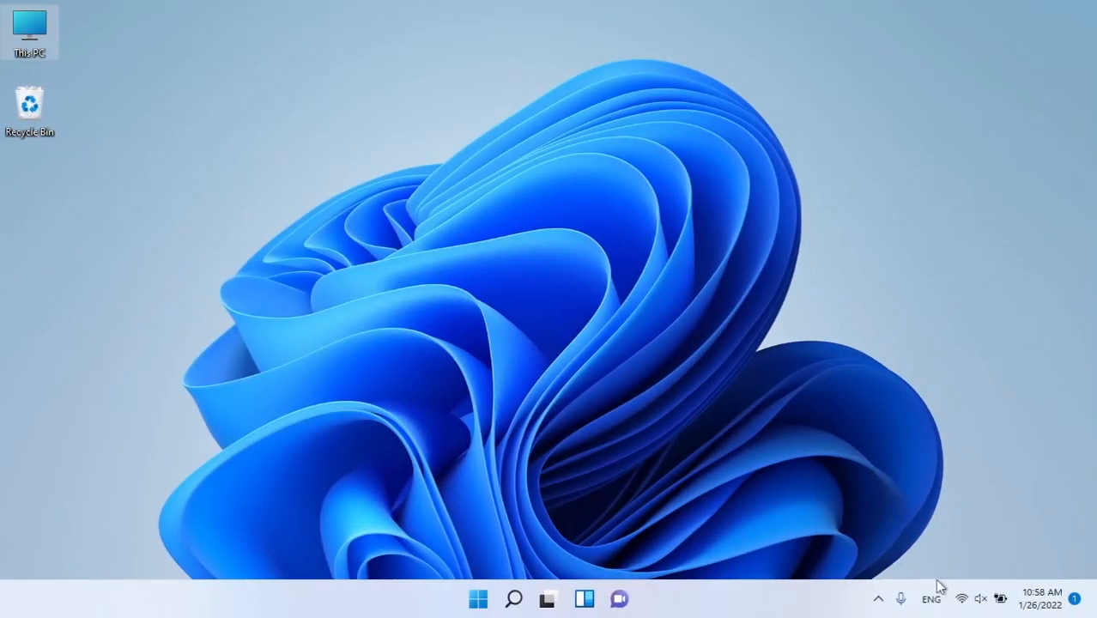
Open the Windows network settings and show the properties of the connected TP-LINK Wi-Fi network.
{"action": "right_click", "coordinate": [962, 598]}
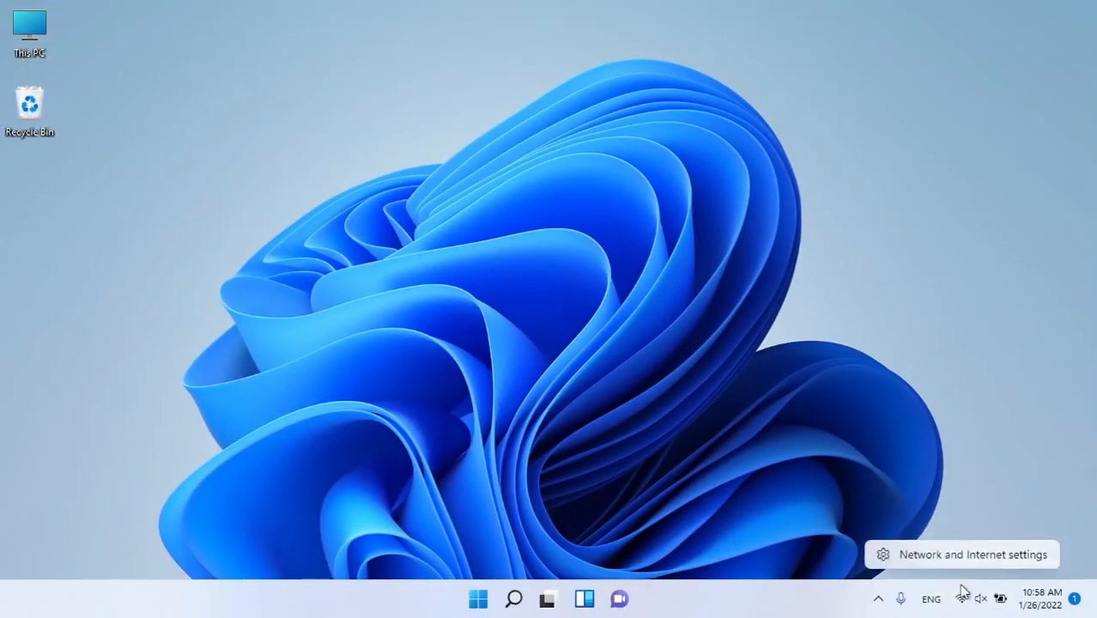
{"action": "left_click", "coordinate": [952, 553]}
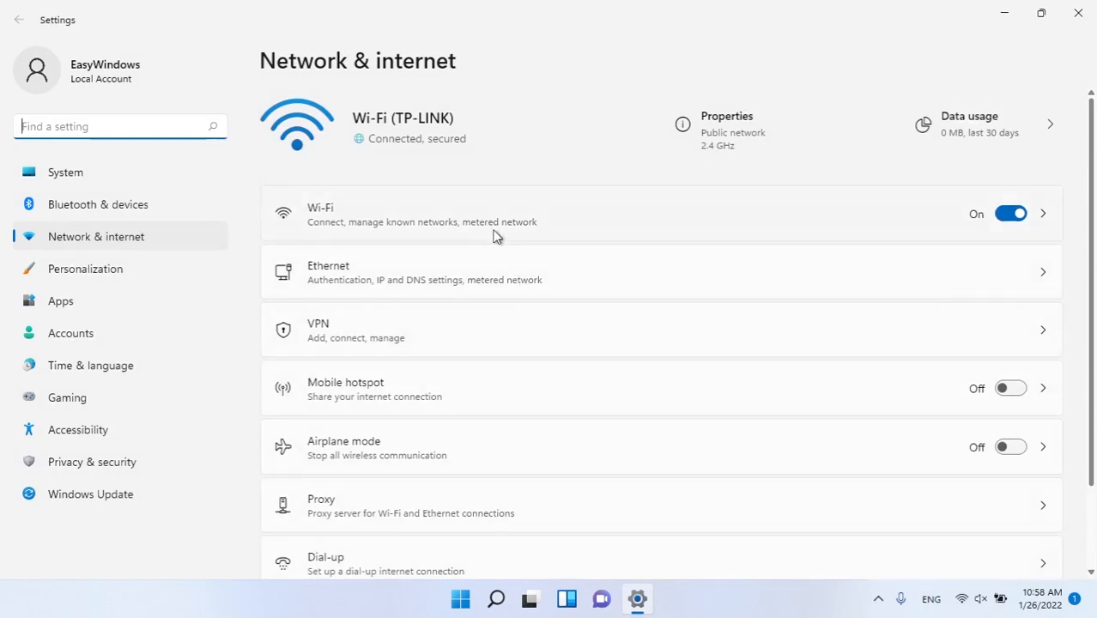
{"action": "left_click", "coordinate": [495, 225]}
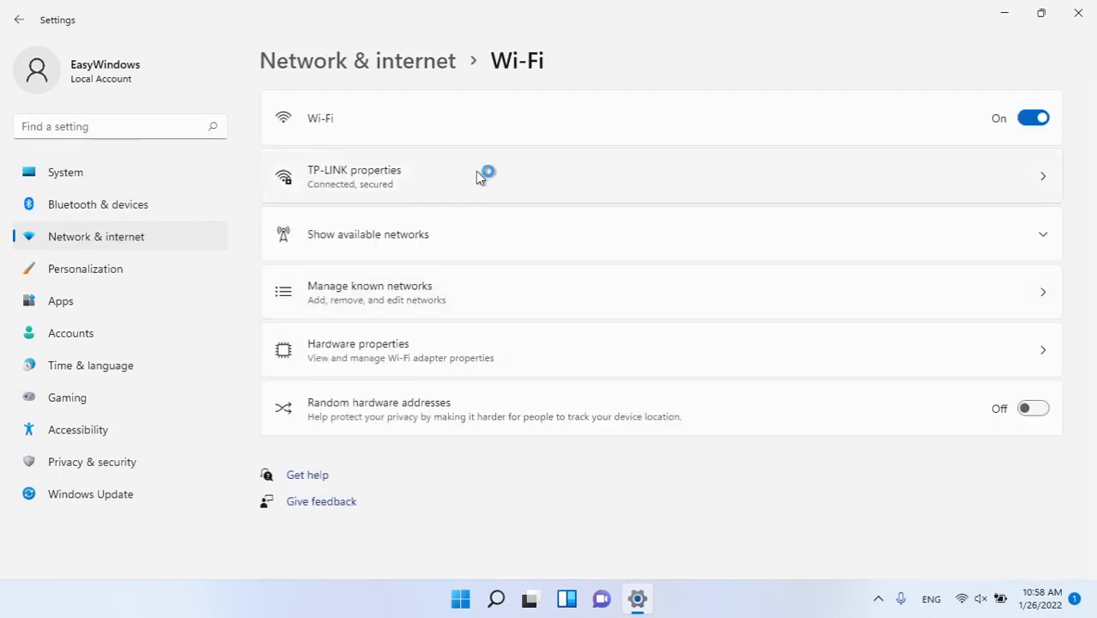
{"action": "left_click", "coordinate": [476, 171]}
{"action": "scroll", "coordinate": [631, 490], "scroll_direction": "down", "scroll_amount": 3}
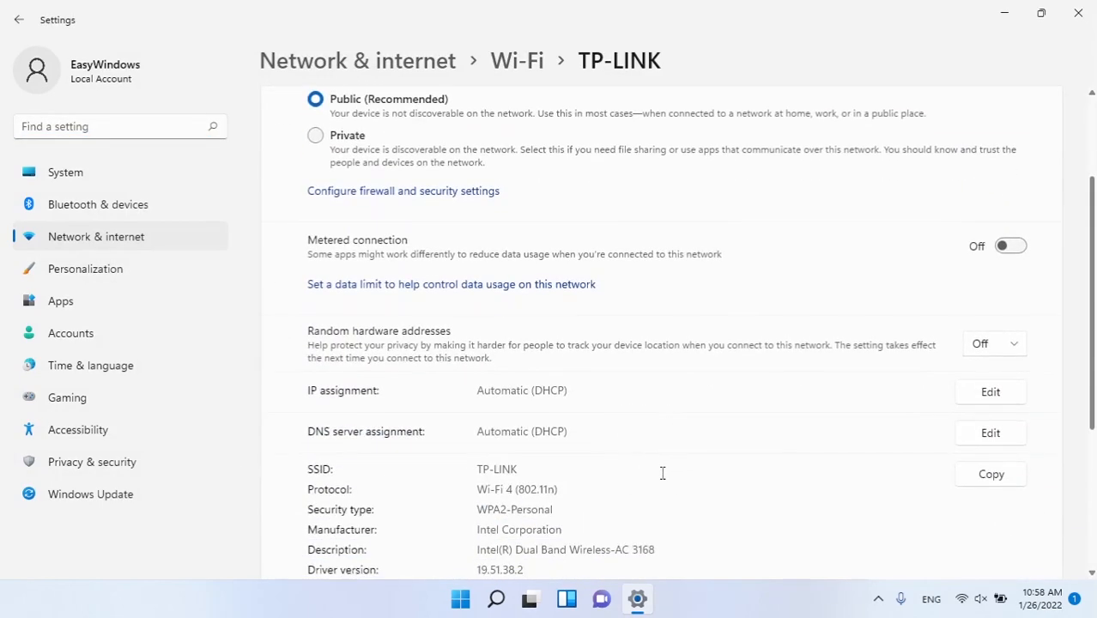
Switch the TP-LINK network's DNS server assignment to Manual and turn on IPv4.
{"action": "left_click", "coordinate": [990, 358]}
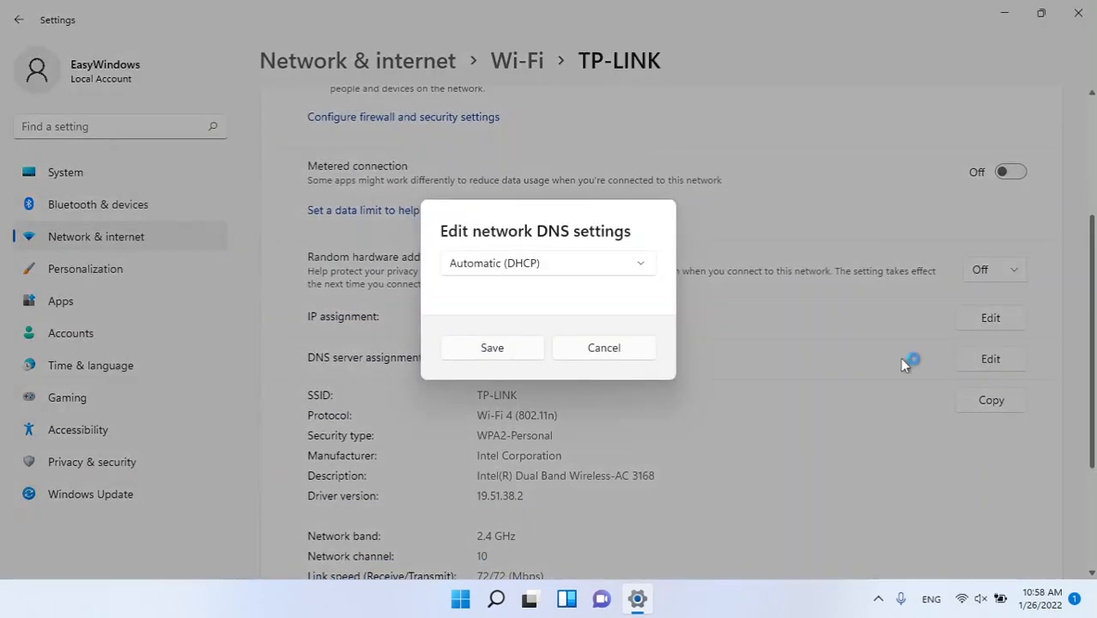
{"action": "left_click", "coordinate": [525, 260]}
{"action": "left_click", "coordinate": [507, 297]}
{"action": "left_click", "coordinate": [455, 272]}
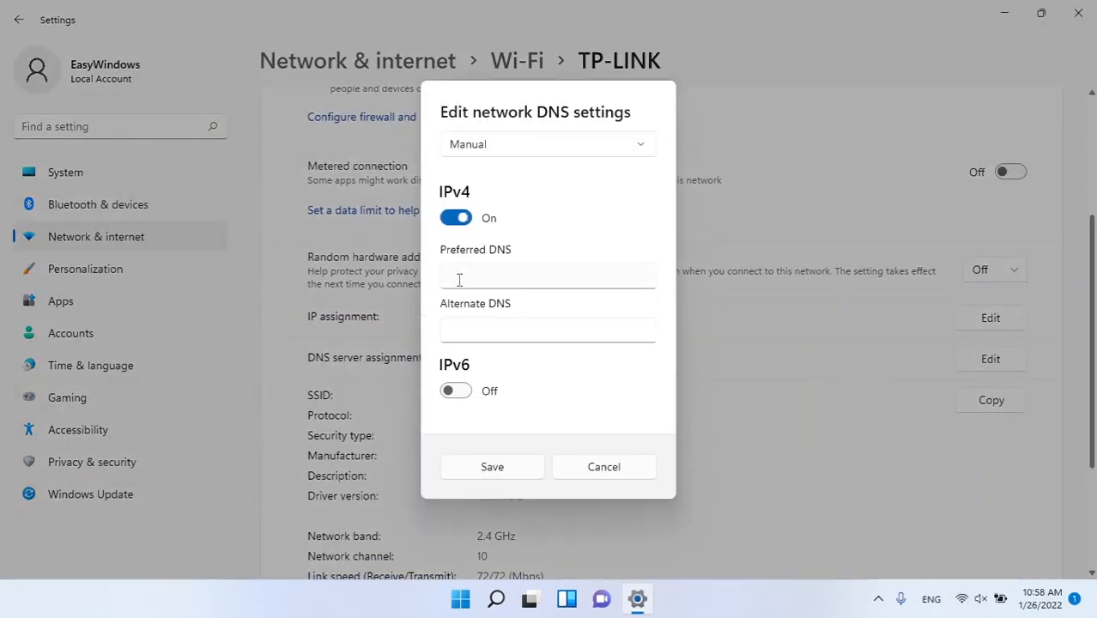
Set the IPv4 preferred DNS to 8.8.8.8 and the alternate DNS to 8.8.4.4, and save the DNS settings.
{"action": "left_click", "coordinate": [484, 277]}
{"action": "type", "text": "8.8.8.8"}
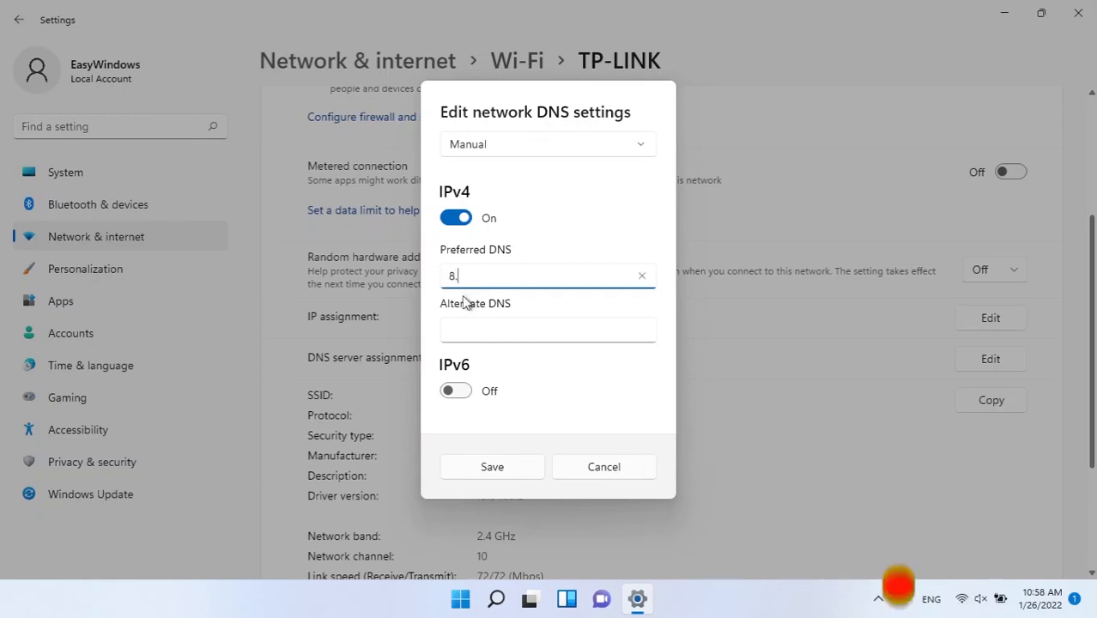
{"action": "left_click", "coordinate": [484, 335]}
{"action": "type", "text": "8.8.4.4"}
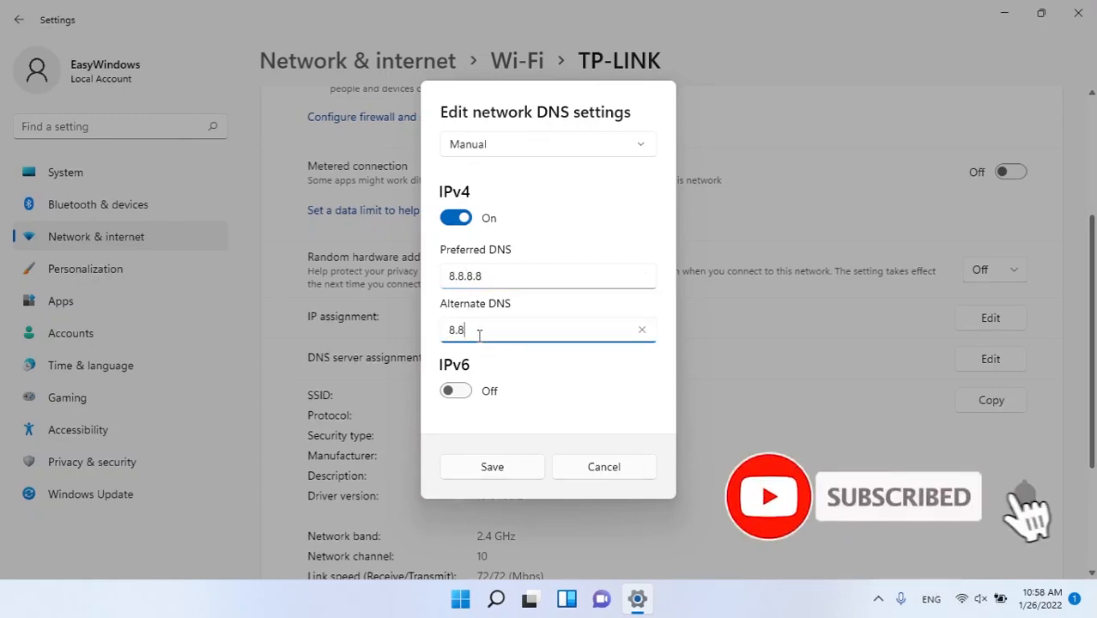
{"action": "left_click", "coordinate": [491, 467]}
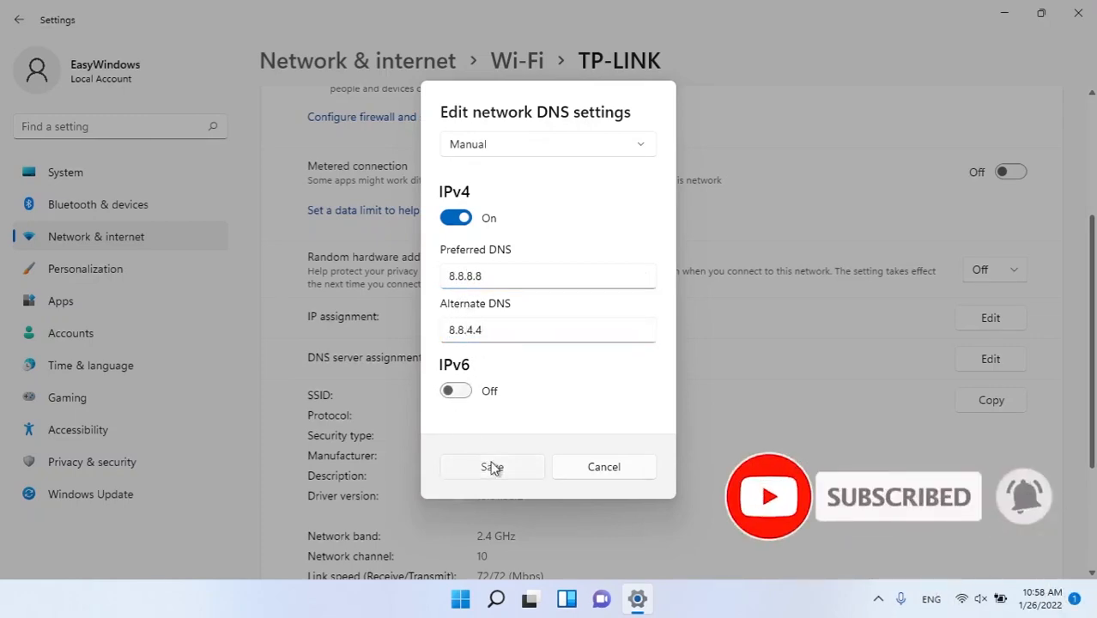
Return to the main Network & internet settings and open more network adapter options from the advanced network settings.
{"action": "scroll", "coordinate": [794, 347], "scroll_direction": "up", "scroll_amount": 3}
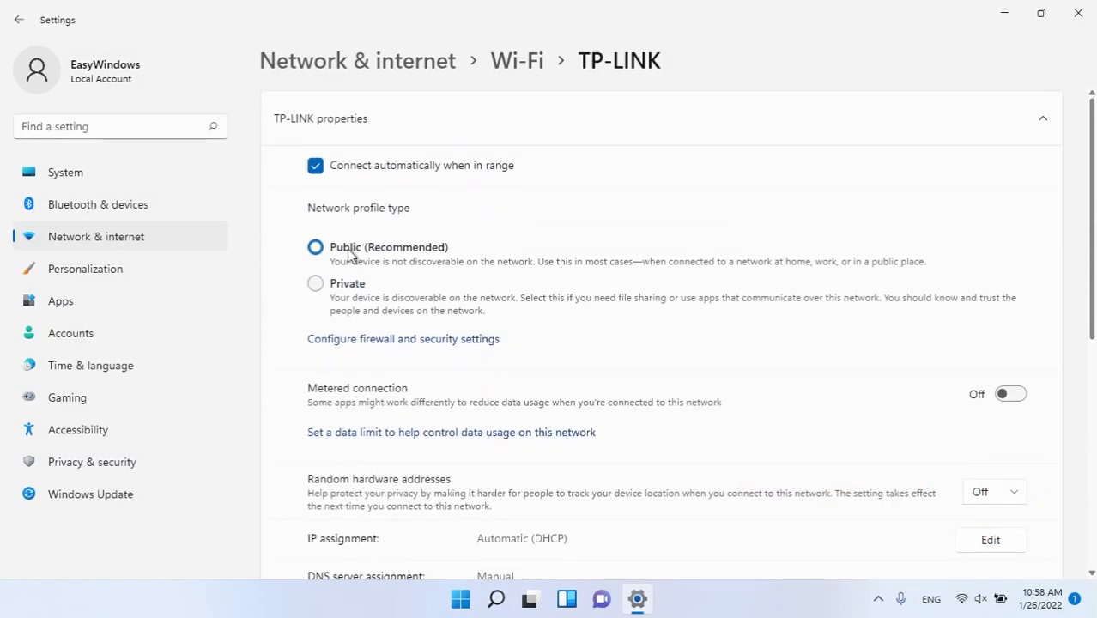
{"action": "key", "text": "alt+Left"}
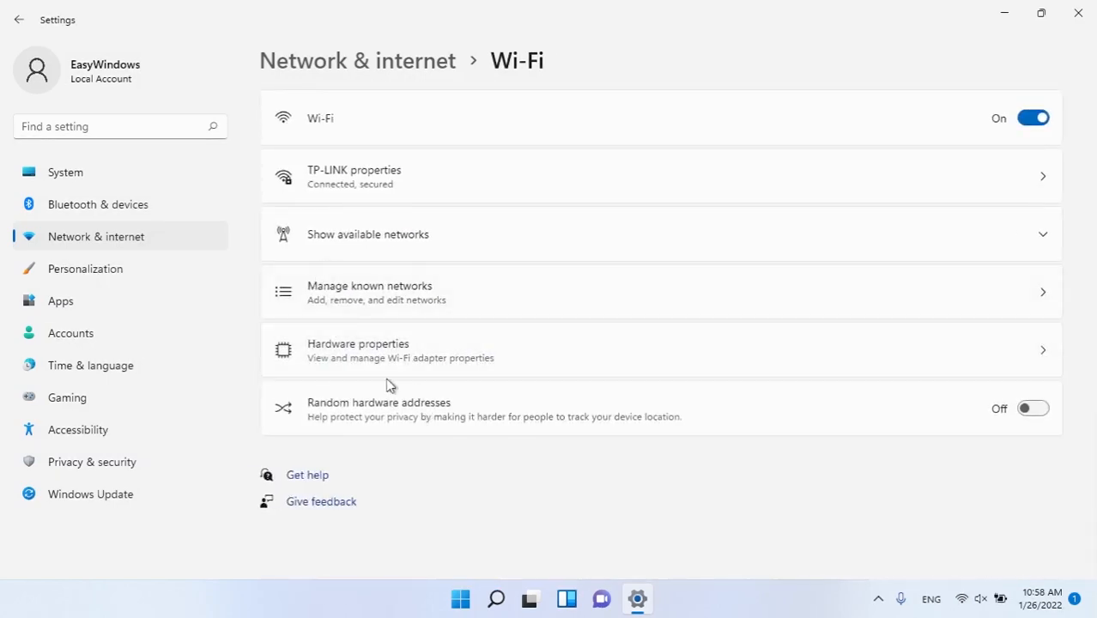
{"action": "key", "text": "alt+Left"}
{"action": "scroll", "coordinate": [391, 447], "scroll_direction": "down", "scroll_amount": 2}
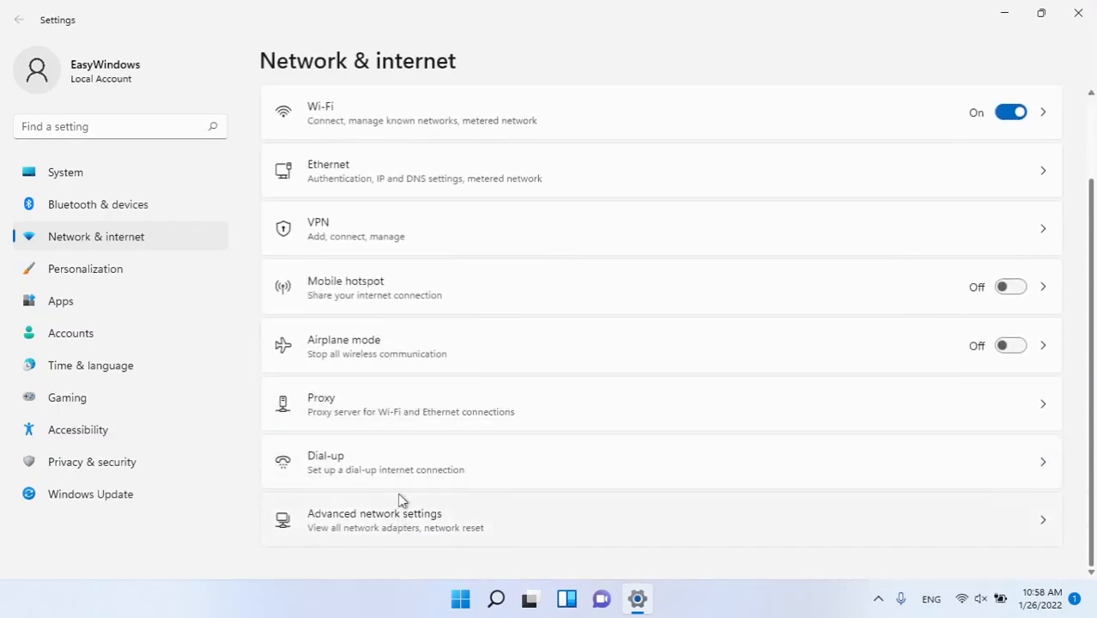
{"action": "left_click", "coordinate": [399, 501]}
{"action": "scroll", "coordinate": [397, 479], "scroll_direction": "down", "scroll_amount": 2}
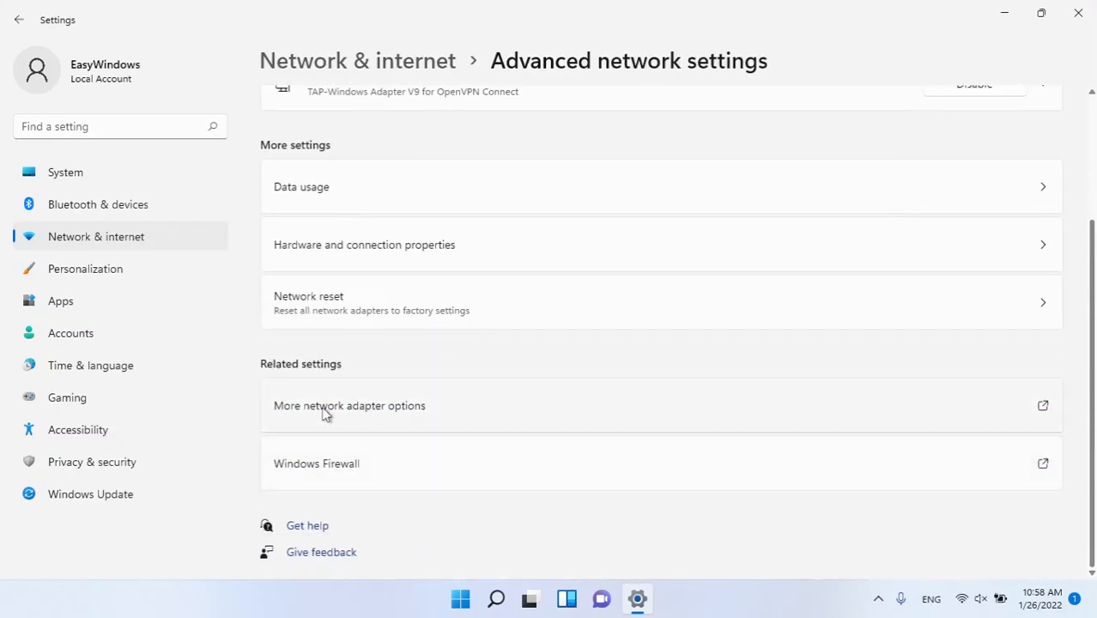
{"action": "left_click", "coordinate": [367, 415]}
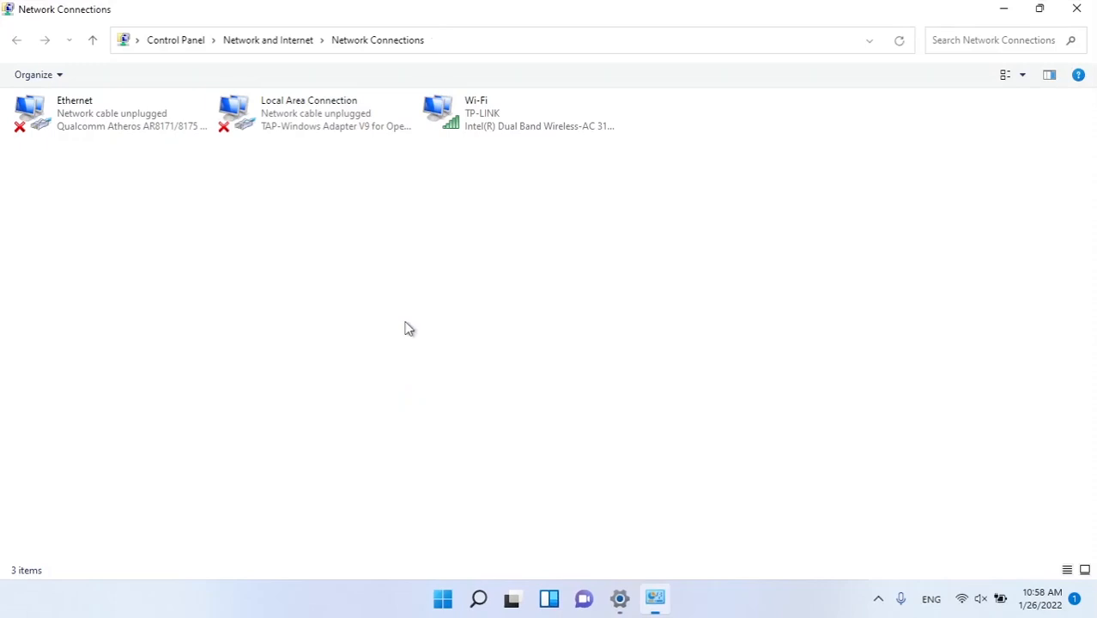
Open the Internet Protocol Version 4 (TCP/IPv4) properties of the Wi-Fi adapter.
{"action": "double_click", "coordinate": [521, 137]}
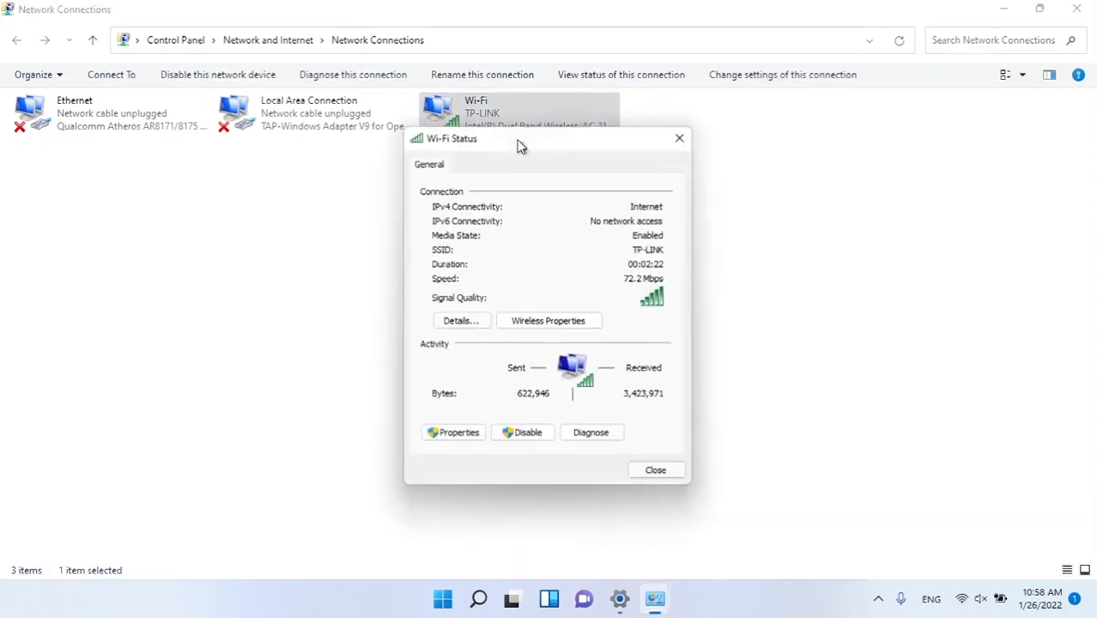
{"action": "left_click", "coordinate": [456, 433]}
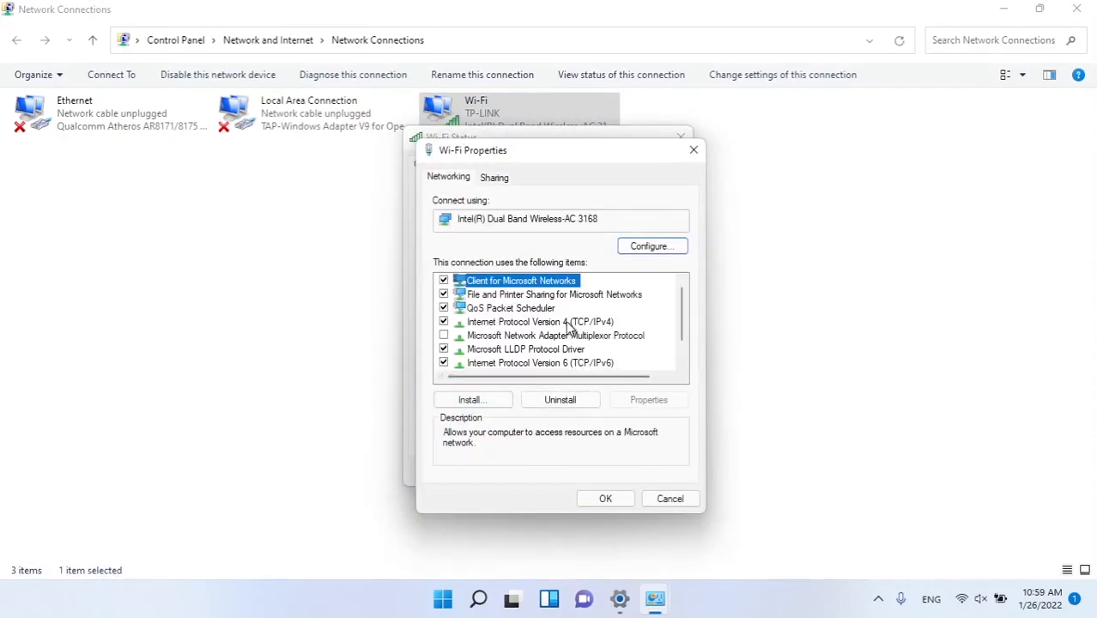
{"action": "double_click", "coordinate": [567, 323]}
Set the preferred DNS server to 8.8.8.8 and the alternate to 8.8.4.4, save the adapter properties, and close all network windows.
{"action": "left_click", "coordinate": [560, 437]}
{"action": "left_click", "coordinate": [619, 456]}
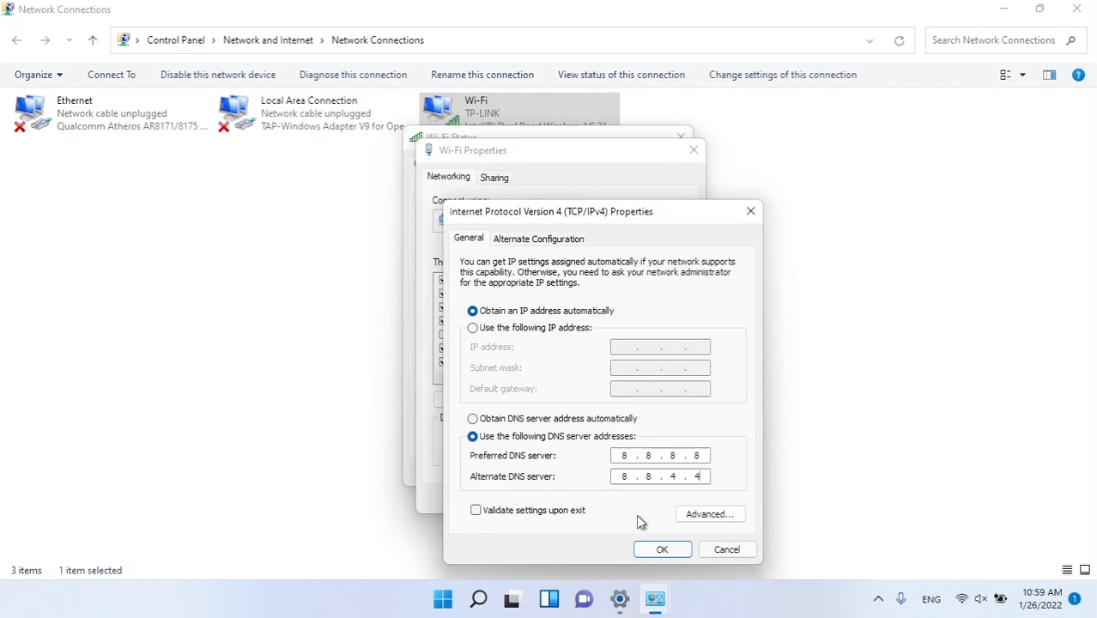
{"action": "left_click", "coordinate": [662, 549]}
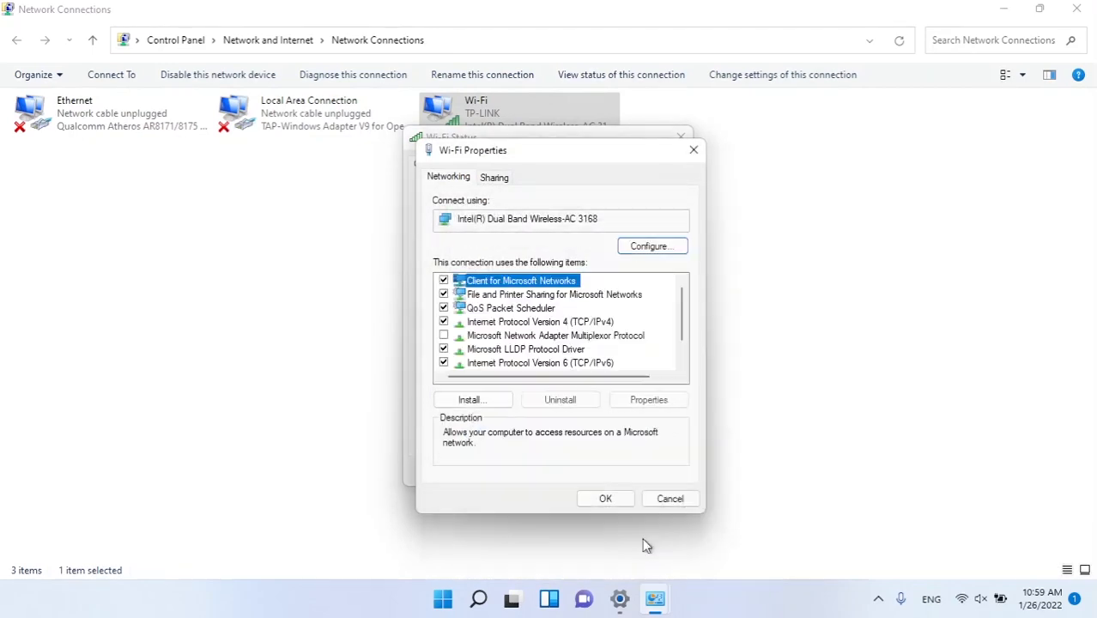
{"action": "left_click", "coordinate": [607, 499]}
{"action": "left_click", "coordinate": [652, 472]}
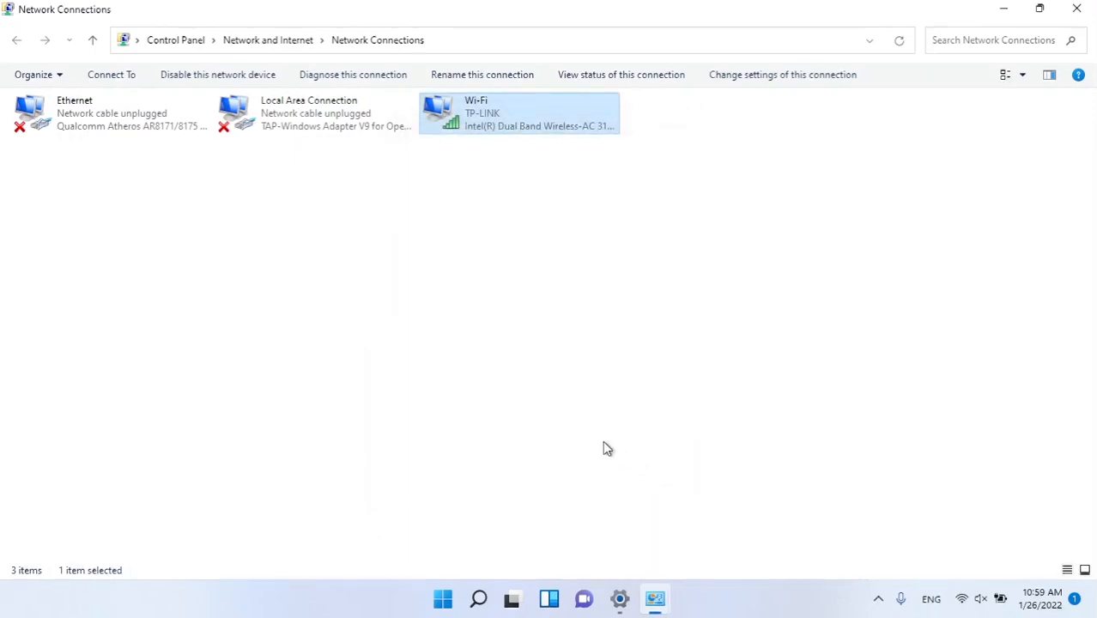
{"action": "left_click", "coordinate": [1076, 8]}
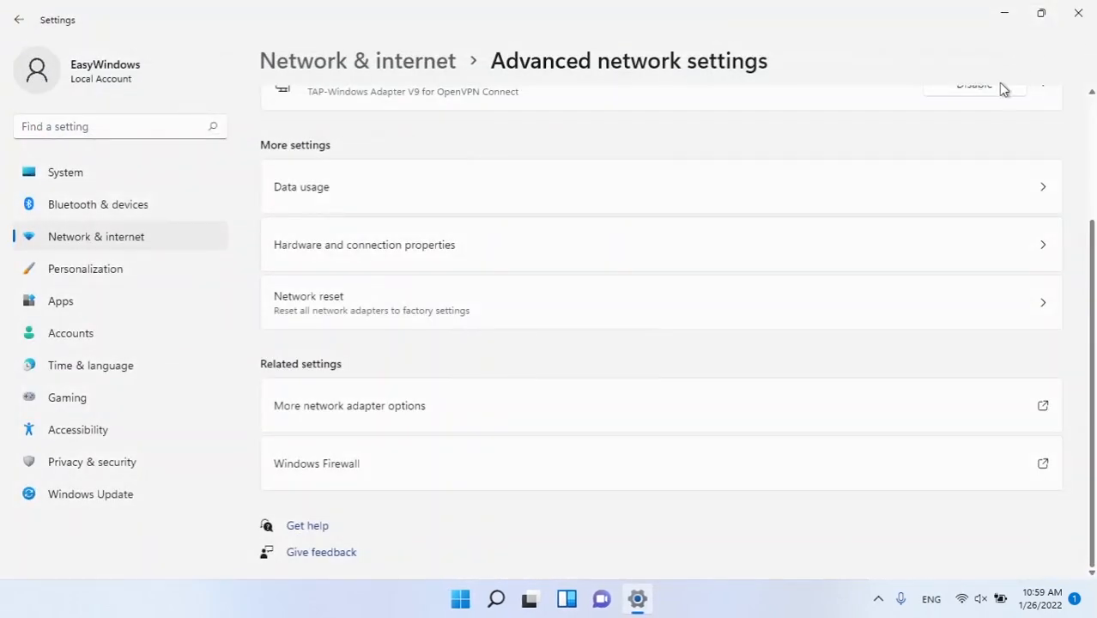
{"action": "left_click", "coordinate": [1087, 10]}
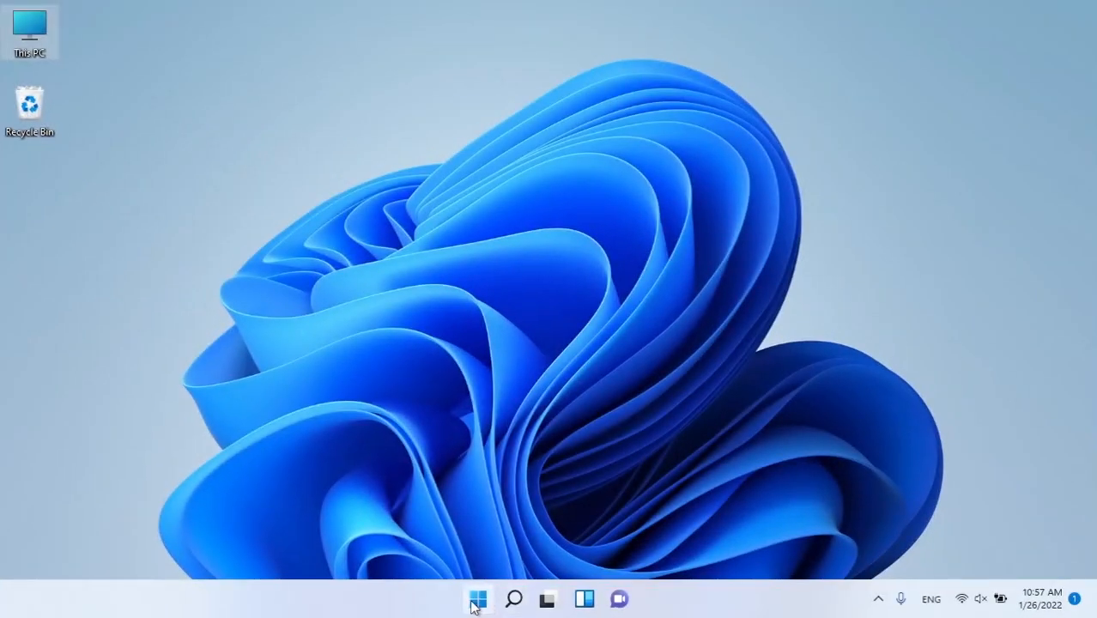
Search Windows for cmd and run Command Prompt as administrator.
{"action": "left_click", "coordinate": [478, 601]}
{"action": "type", "text": "cm"}
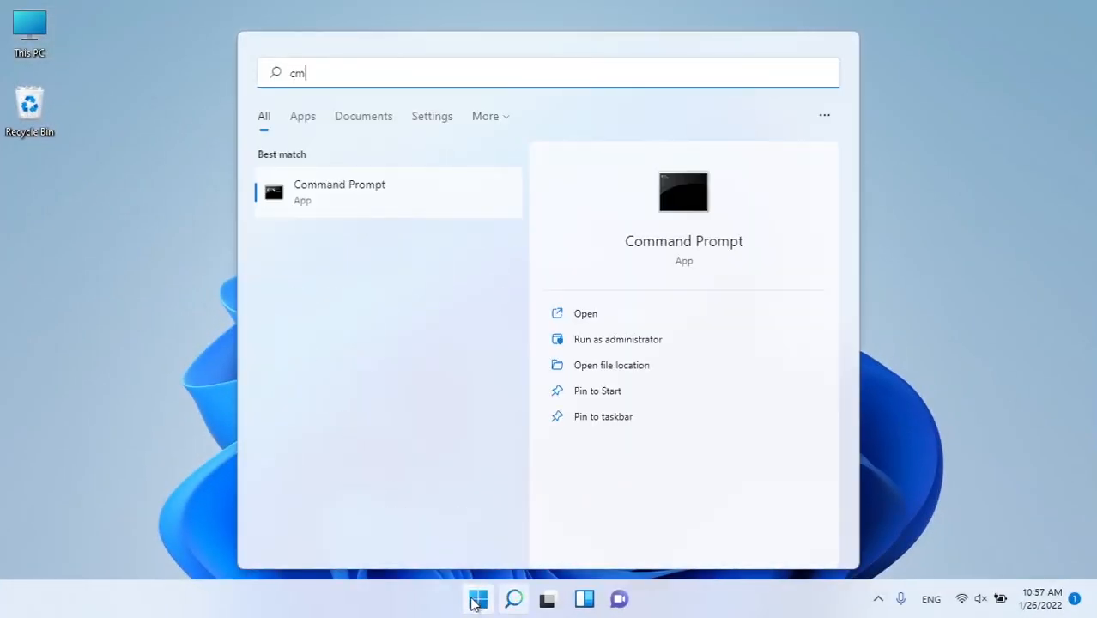
{"action": "type", "text": "d"}
{"action": "left_click", "coordinate": [632, 342]}
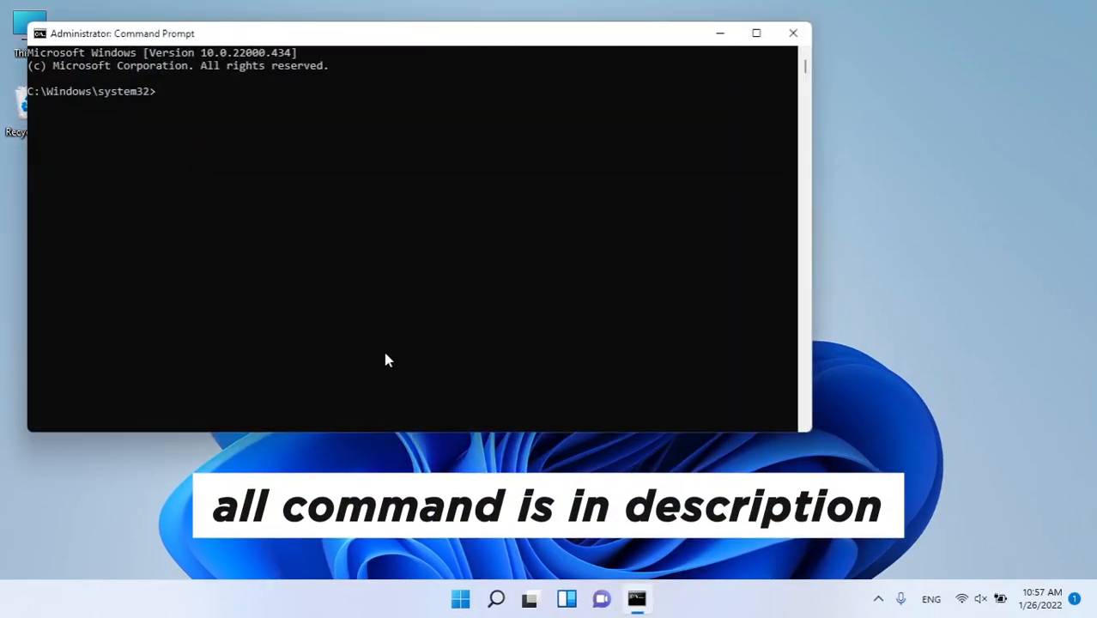
Reset the TCP/IP stack with netsh int ip reset C:\resetlog.txt and review the command output.
{"action": "type", "text": "netsh int ip reset C:\resetlog.txt"}
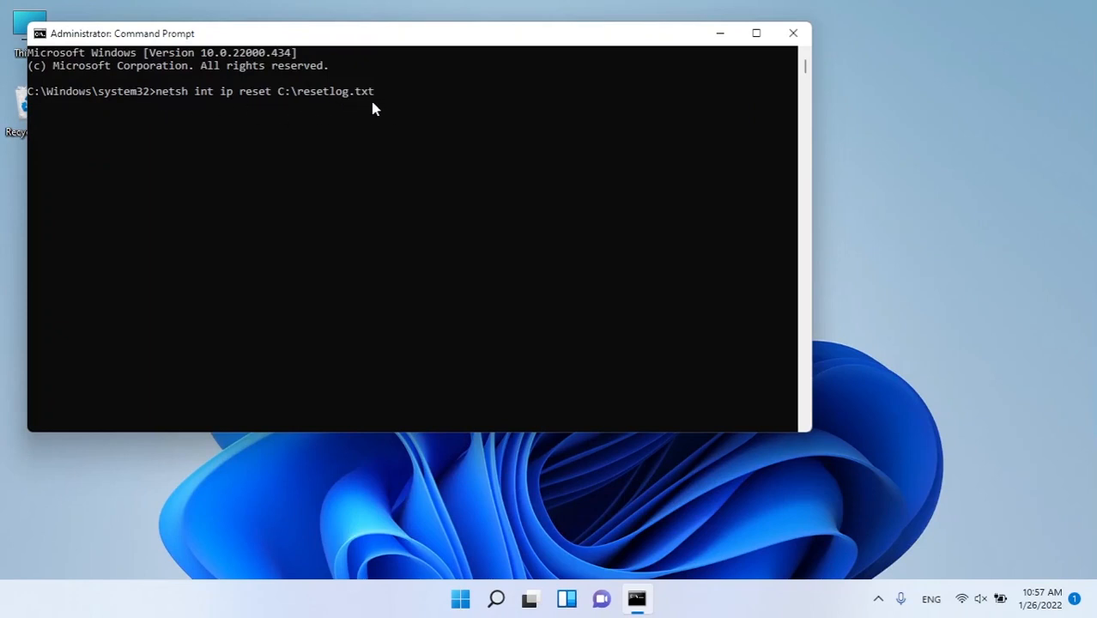
{"action": "key", "text": "Return"}
{"action": "scroll", "coordinate": [169, 294], "scroll_direction": "up", "scroll_amount": 4}
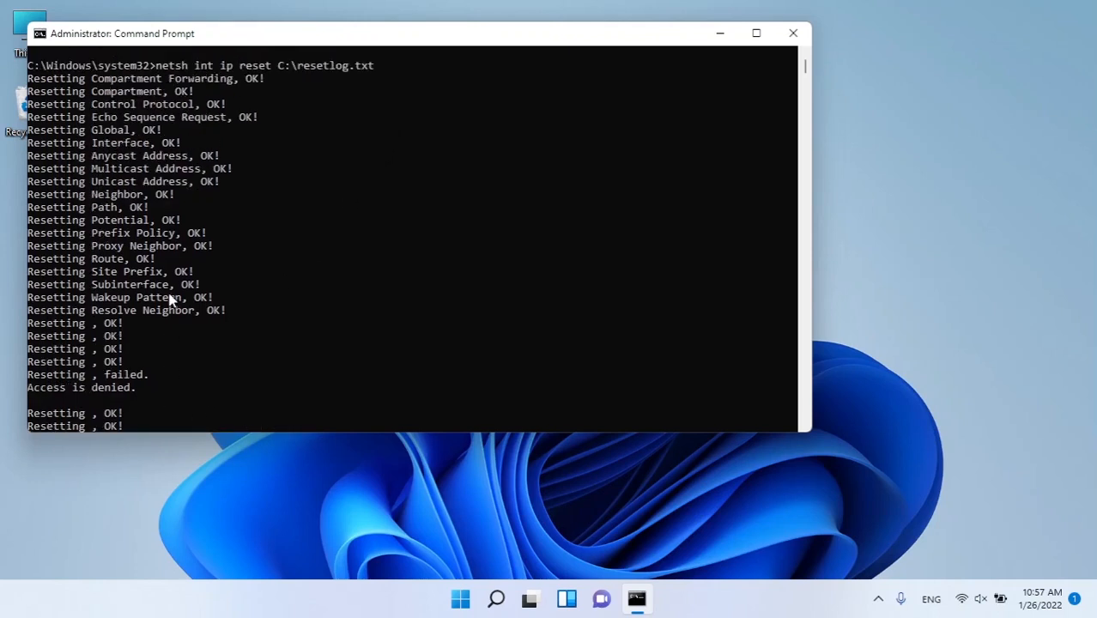
{"action": "scroll", "coordinate": [125, 315], "scroll_direction": "down", "scroll_amount": 3}
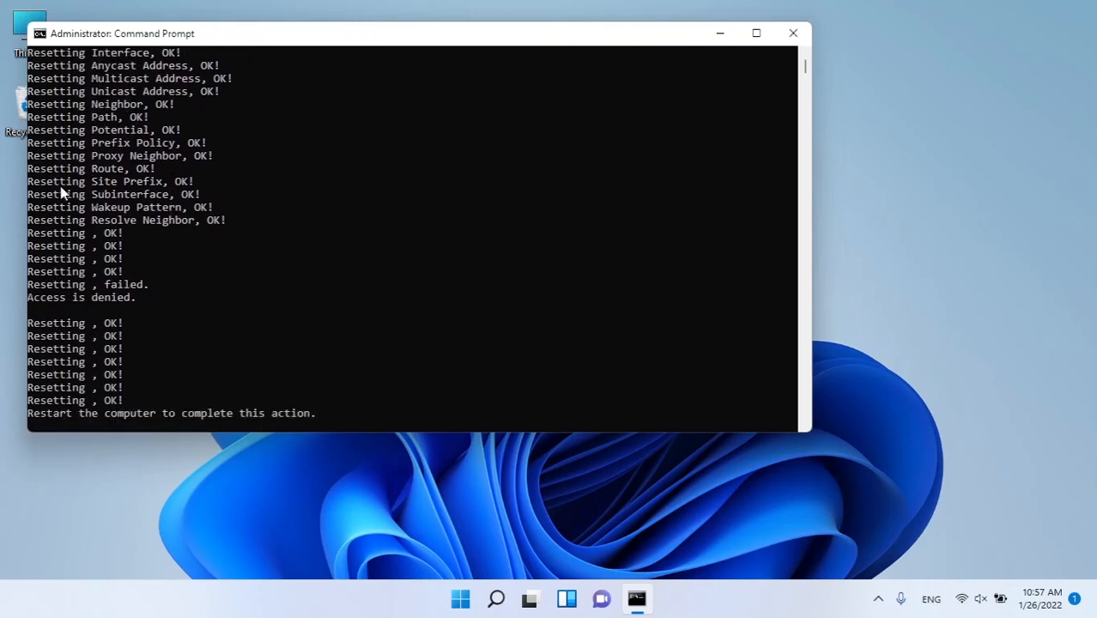
{"action": "scroll", "coordinate": [65, 176], "scroll_direction": "up", "scroll_amount": 3}
{"action": "scroll", "coordinate": [65, 387], "scroll_direction": "down", "scroll_amount": 4}
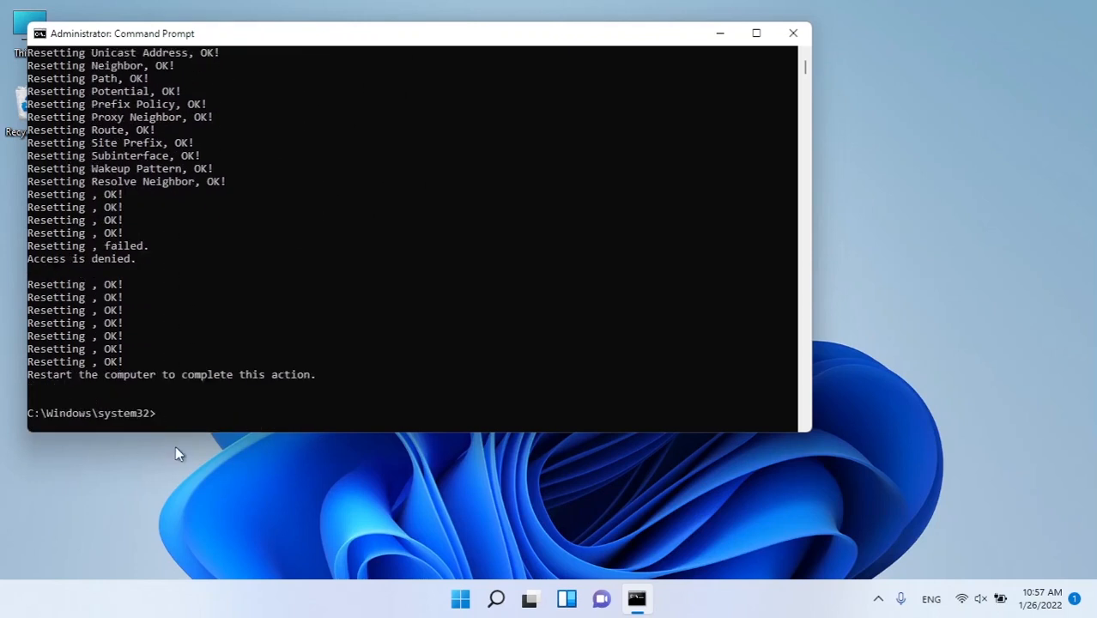
Reset the Winsock catalog by running the clipboard history command netsh winsock reset.
{"action": "key", "text": "super+v"}
{"action": "left_click", "coordinate": [150, 267]}
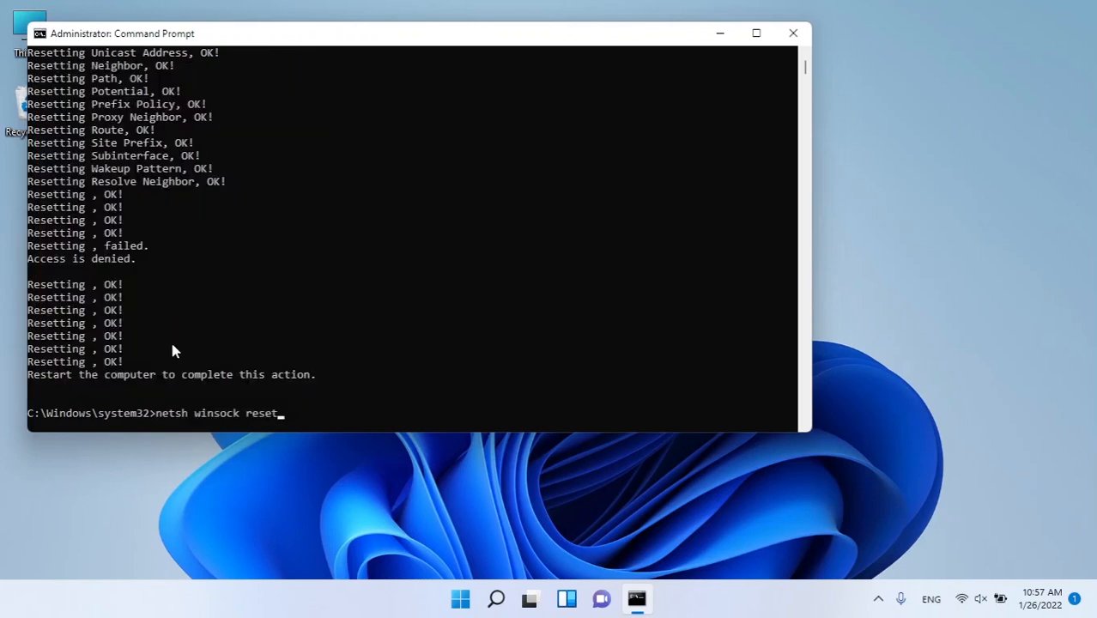
{"action": "key", "text": "Return"}
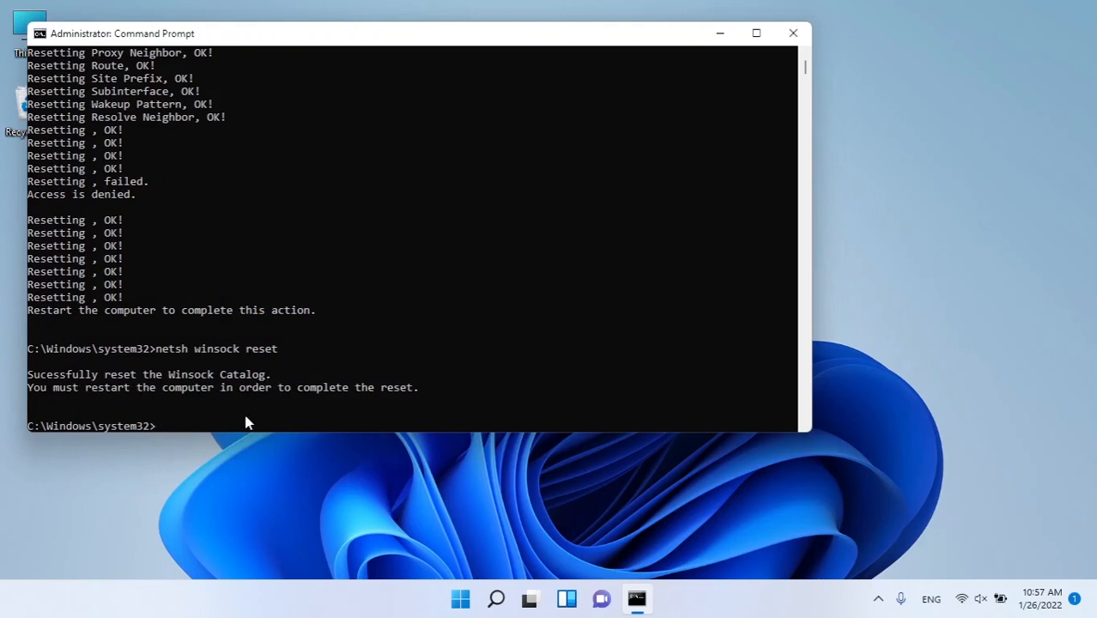
Flush the DNS resolver cache with ipconfig /flushdns, and show the computer's power options.
{"action": "key", "text": "super+v"}
{"action": "left_click", "coordinate": [154, 340]}
{"action": "key", "text": "Return"}
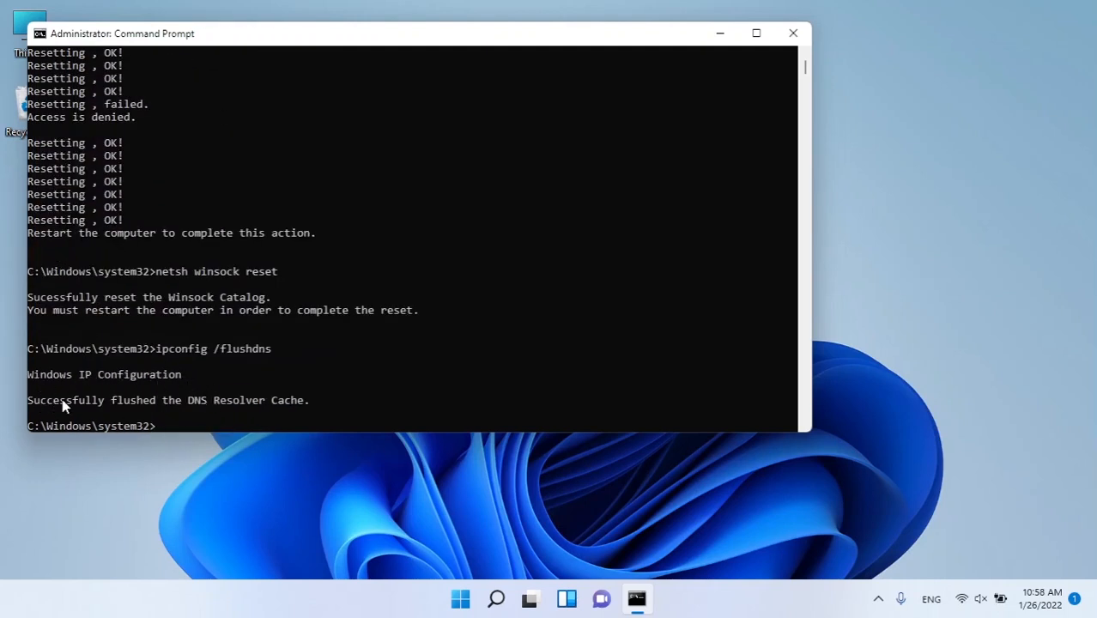
{"action": "left_click", "coordinate": [461, 599]}
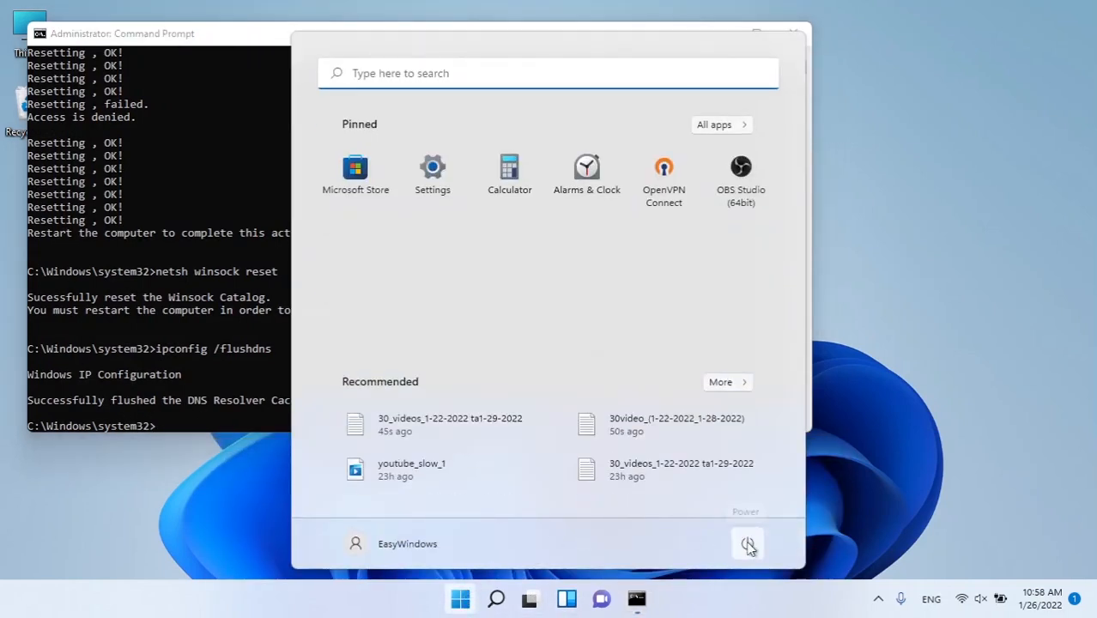
{"action": "left_click", "coordinate": [747, 543]}
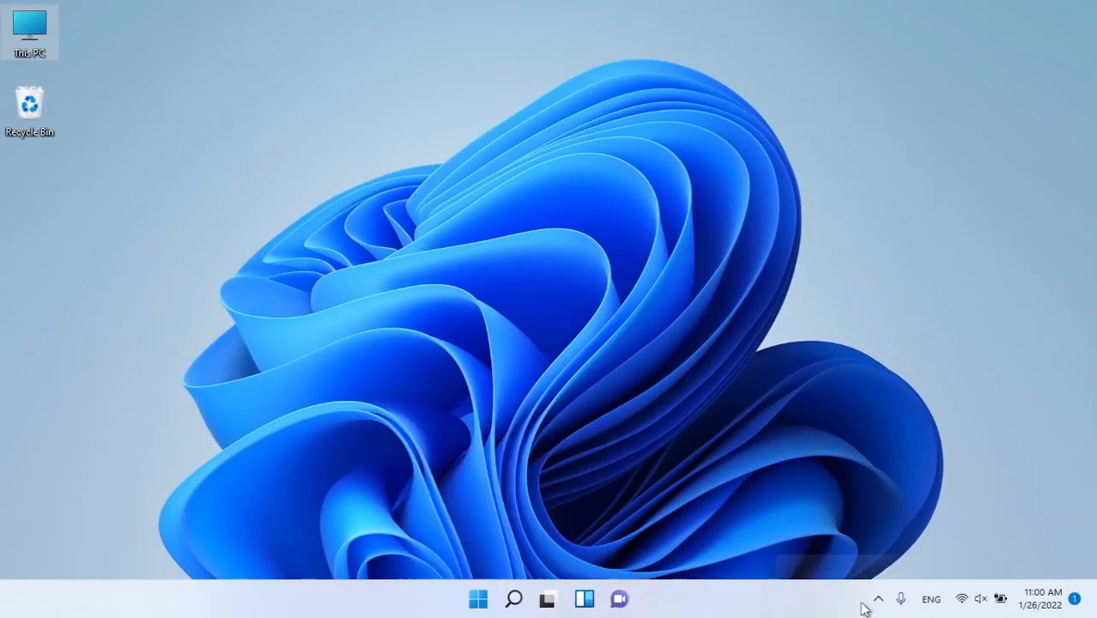
Open the Windows network settings and show the Proxy page.
{"action": "left_click", "coordinate": [878, 599]}
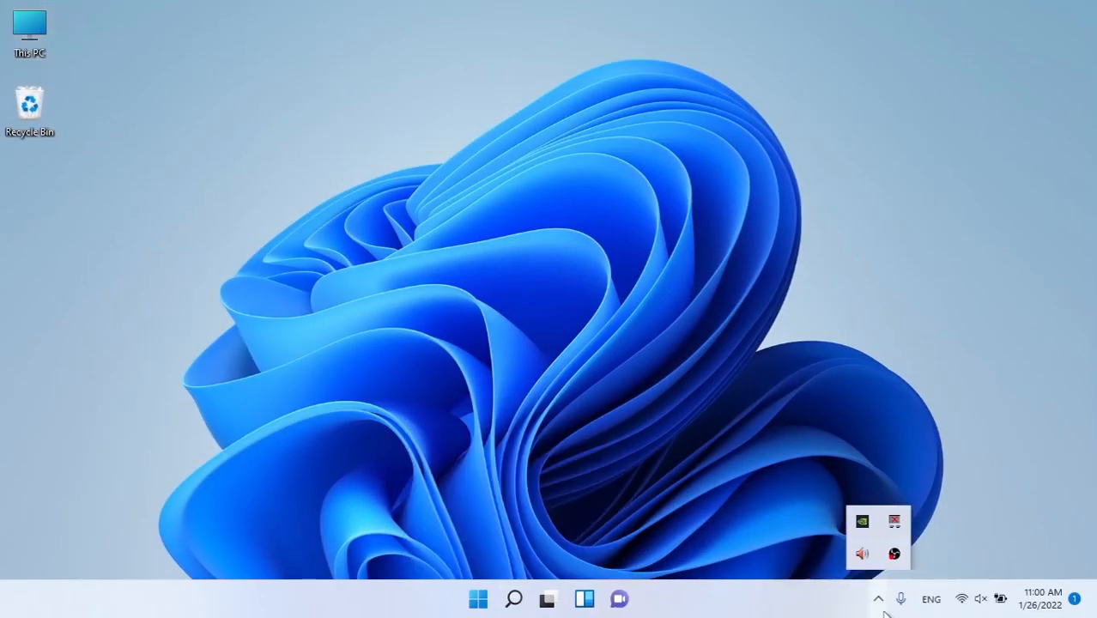
{"action": "right_click", "coordinate": [961, 601]}
{"action": "left_click", "coordinate": [943, 556]}
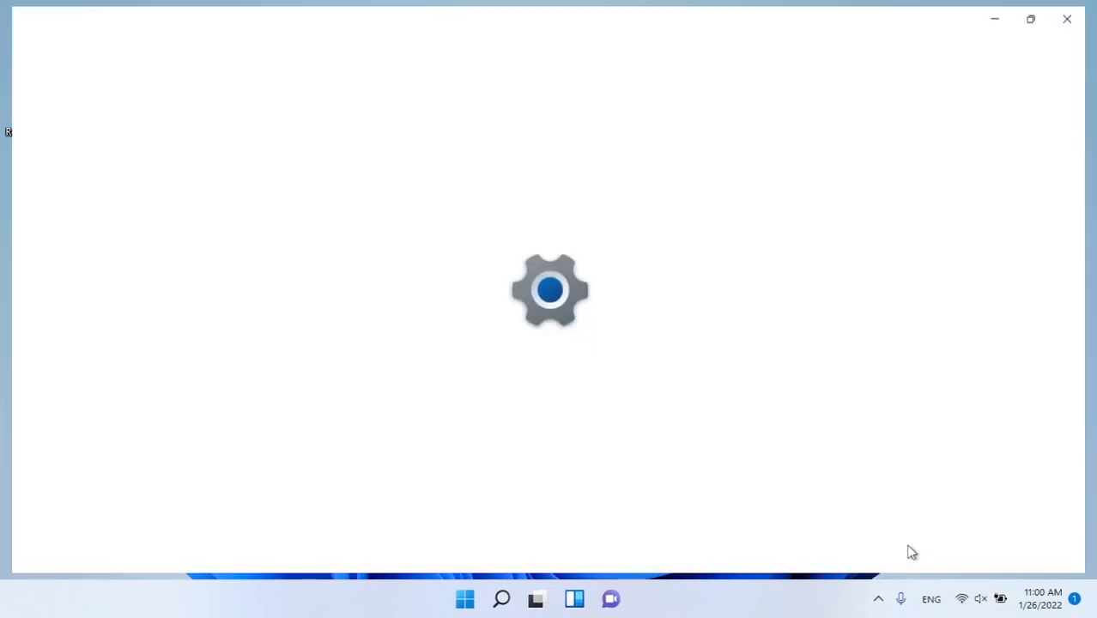
{"action": "scroll", "coordinate": [413, 434], "scroll_direction": "down", "scroll_amount": 1}
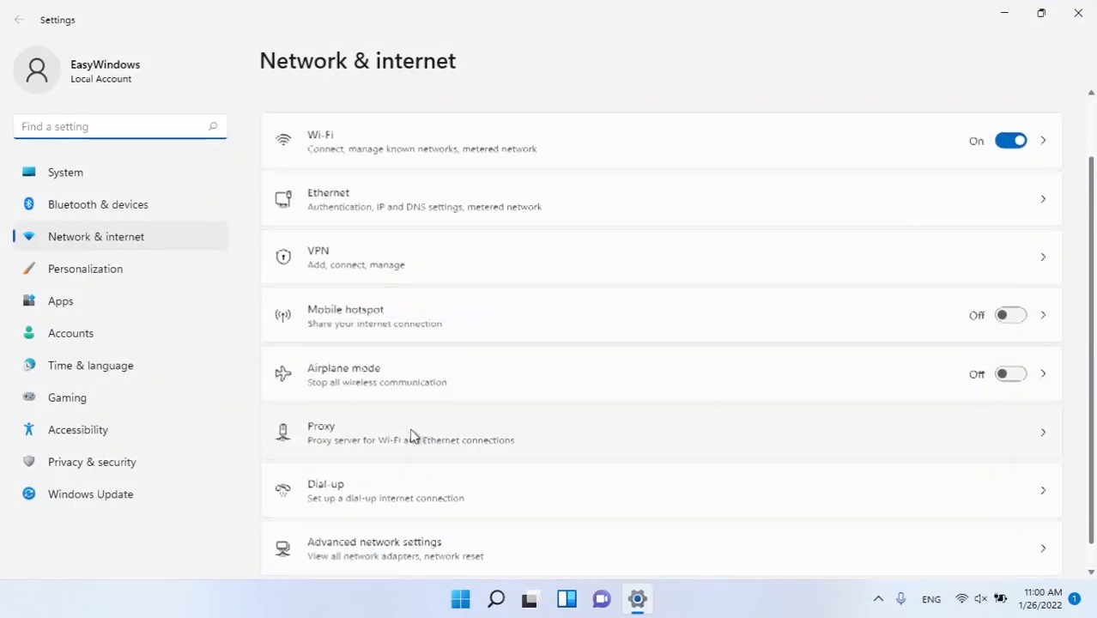
{"action": "left_click", "coordinate": [344, 436]}
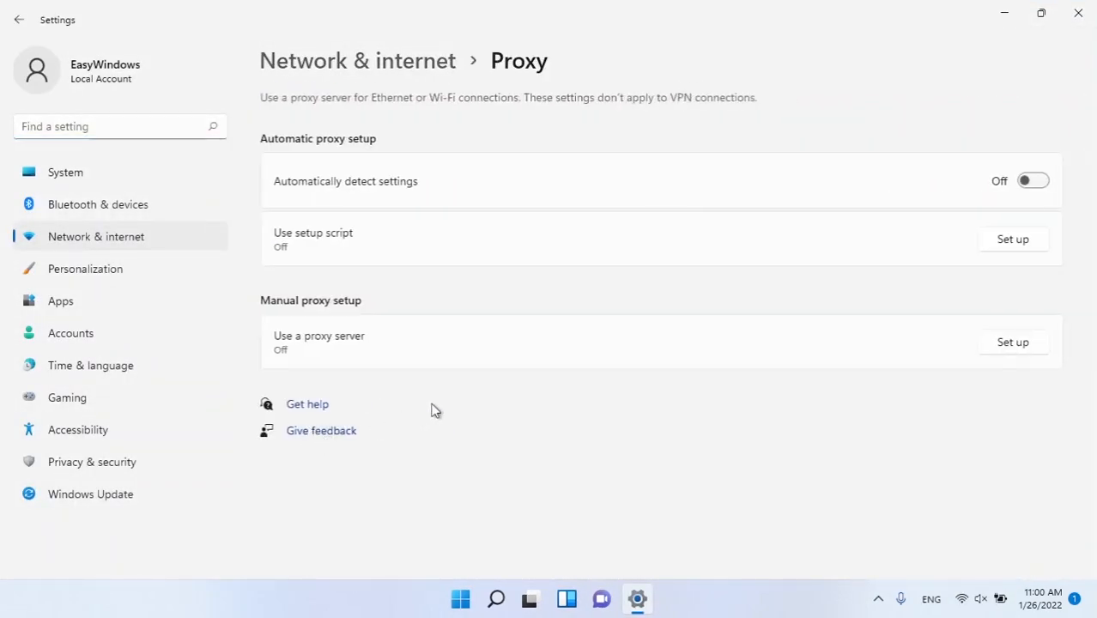
Turn on Automatically detect settings for the automatic proxy setup.
{"action": "left_click", "coordinate": [1039, 185]}
{"action": "left_click", "coordinate": [1039, 185]}
{"action": "left_click", "coordinate": [1039, 185]}
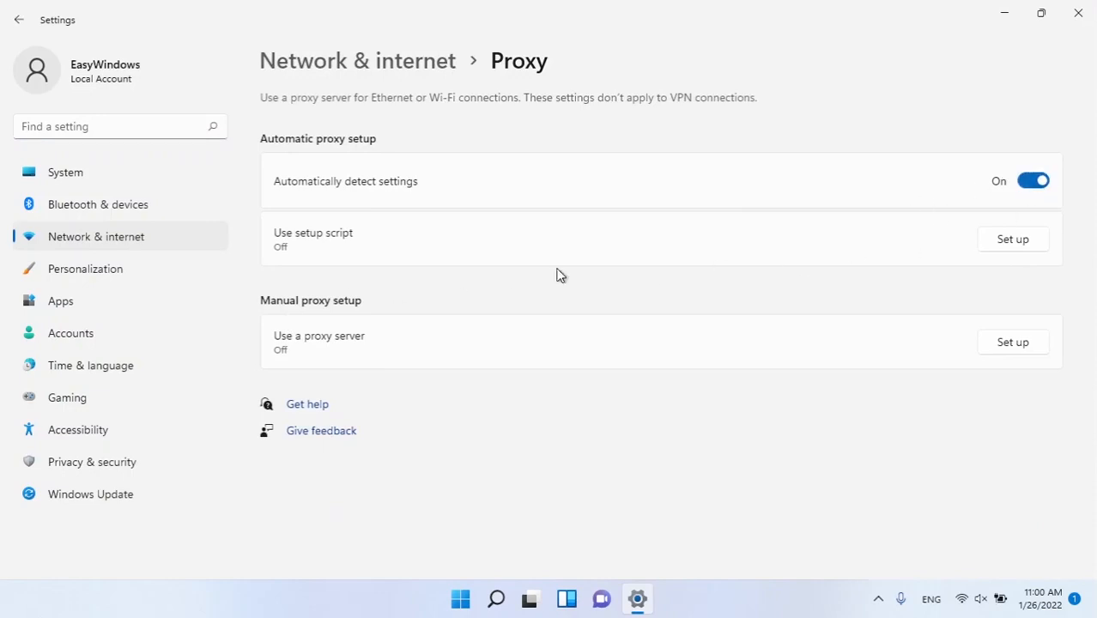
Switch the proxy setup script on and back off, and save the setup script settings.
{"action": "left_click", "coordinate": [998, 246]}
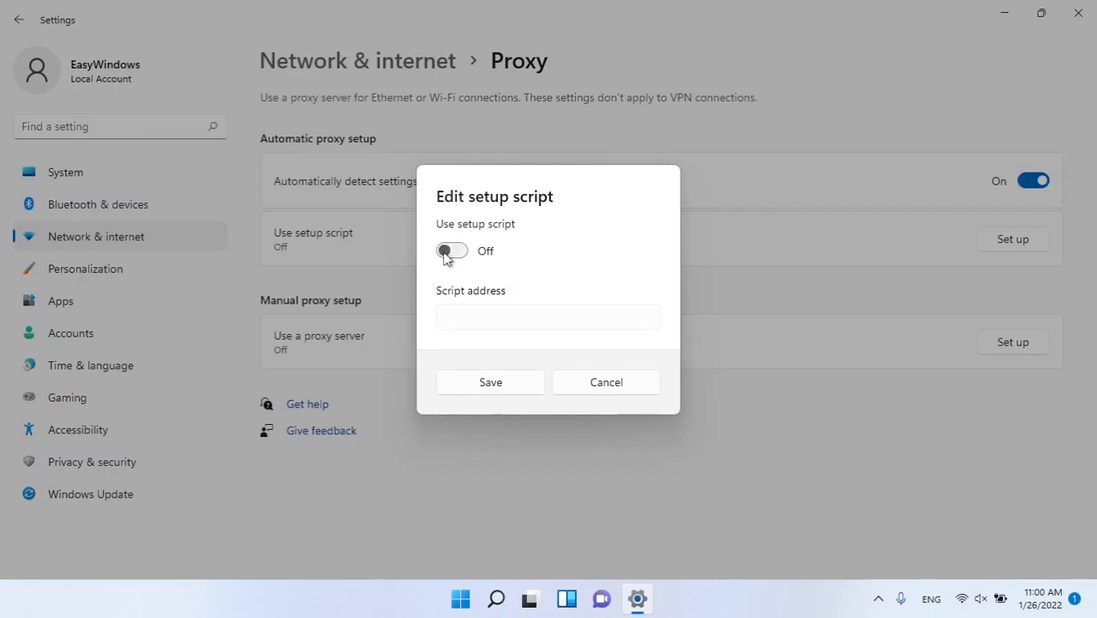
{"action": "left_click", "coordinate": [450, 250]}
{"action": "left_click", "coordinate": [450, 250]}
{"action": "left_click", "coordinate": [496, 384]}
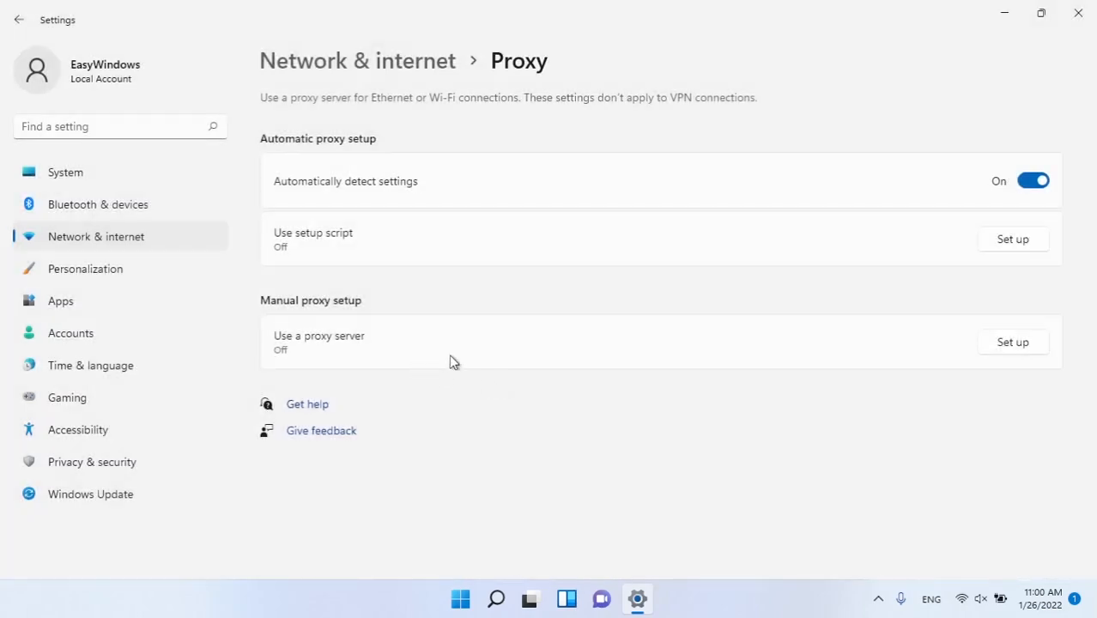
Switch the manual proxy server on and back off, save the proxy server settings, and close Settings.
{"action": "left_click", "coordinate": [1017, 350]}
{"action": "left_click", "coordinate": [370, 185]}
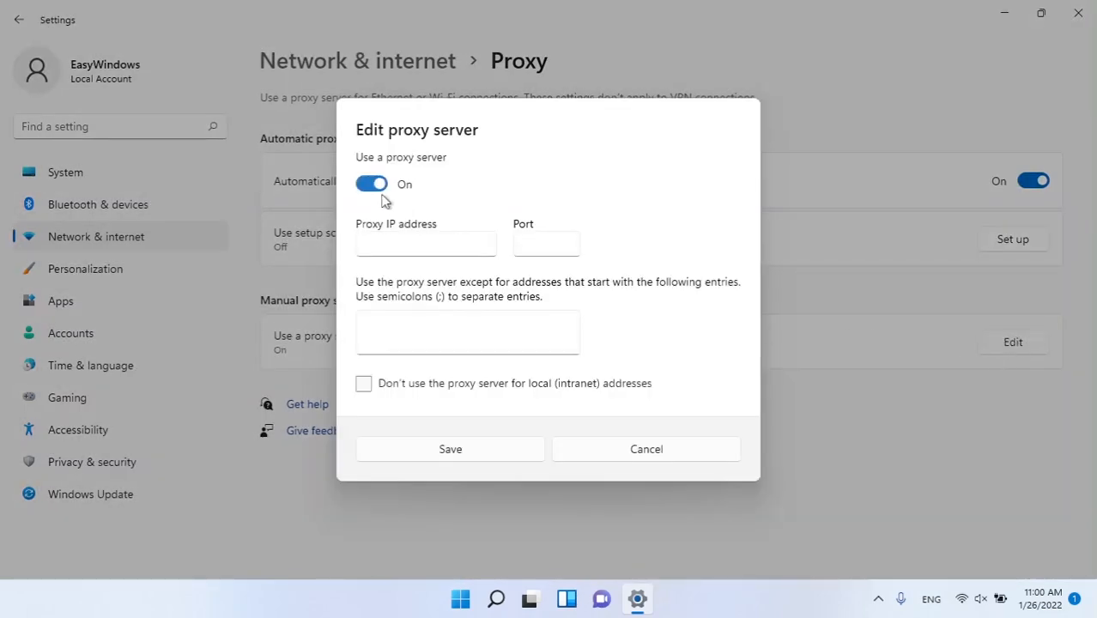
{"action": "left_click", "coordinate": [369, 184]}
{"action": "left_click", "coordinate": [485, 449]}
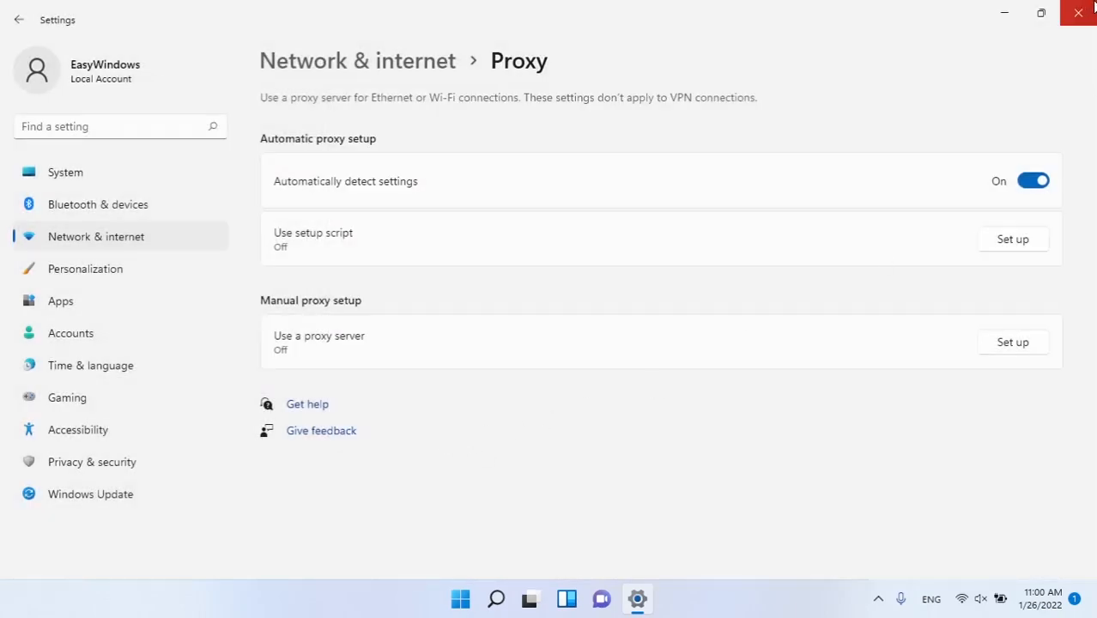
{"action": "left_click", "coordinate": [1078, 12]}
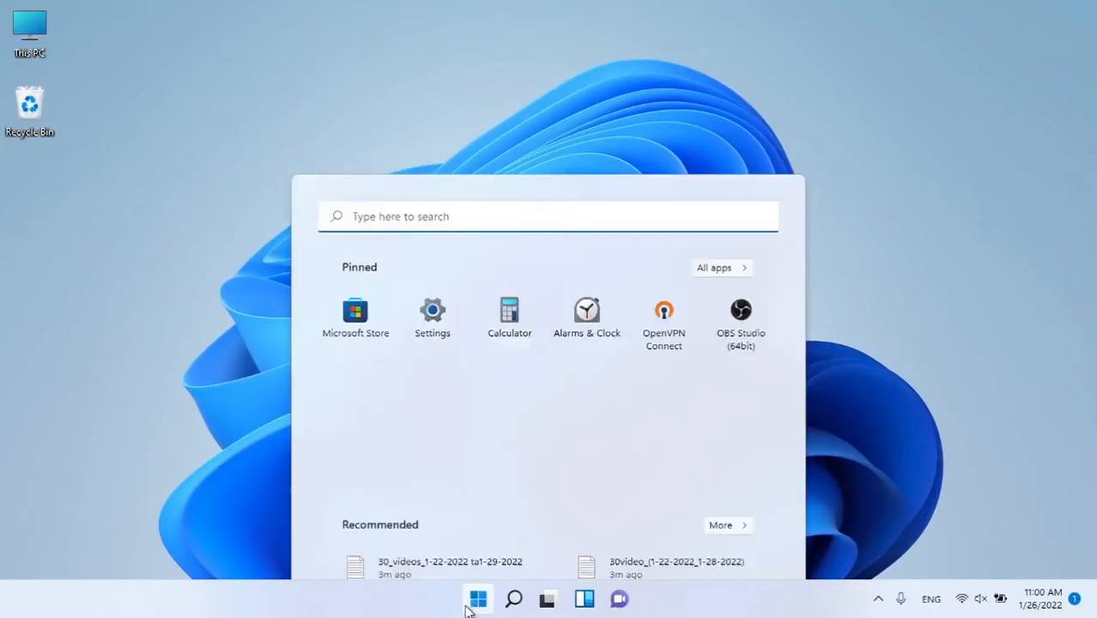
Search Windows for Device Manager and open it.
{"action": "type", "text": "de"}
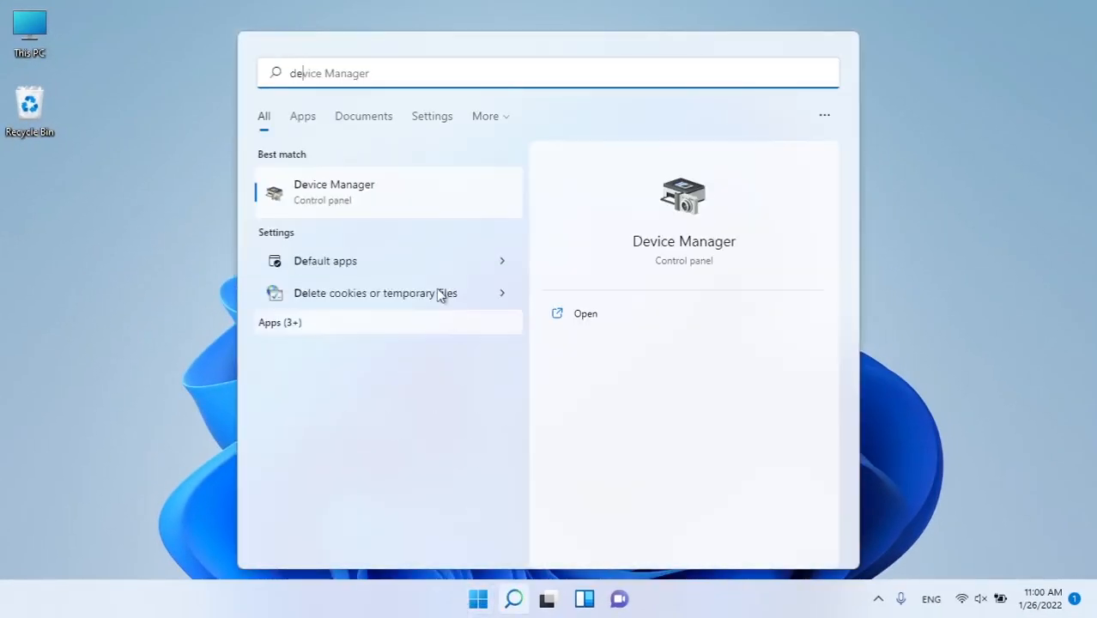
{"action": "left_click", "coordinate": [331, 194]}
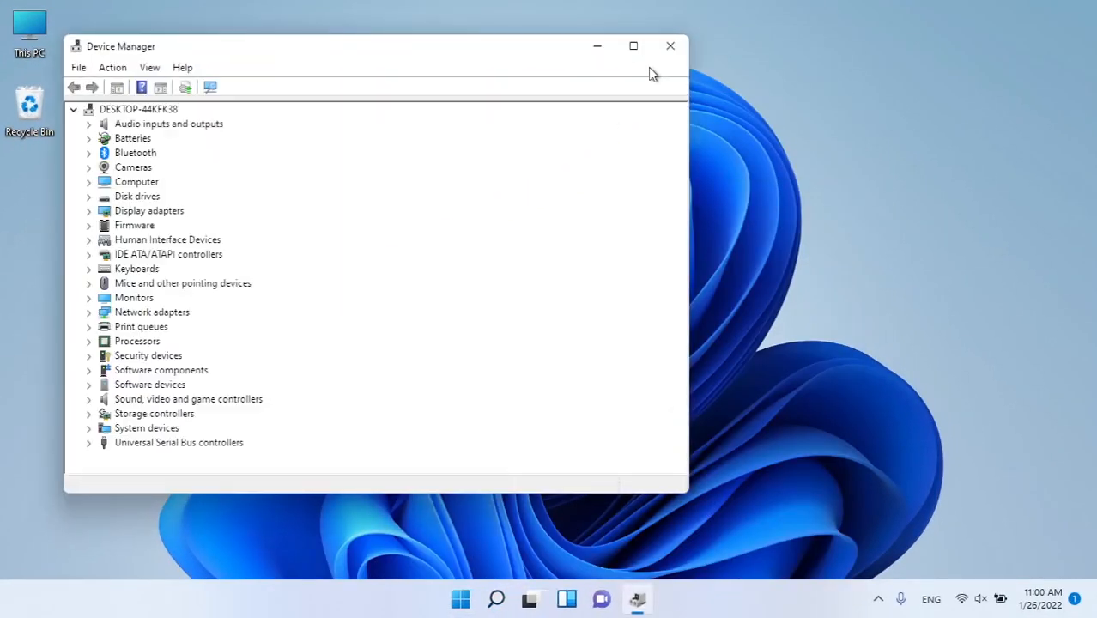
Maximize Device Manager and expand the network adapters to locate the wireless and Ethernet devices.
{"action": "left_click", "coordinate": [634, 46]}
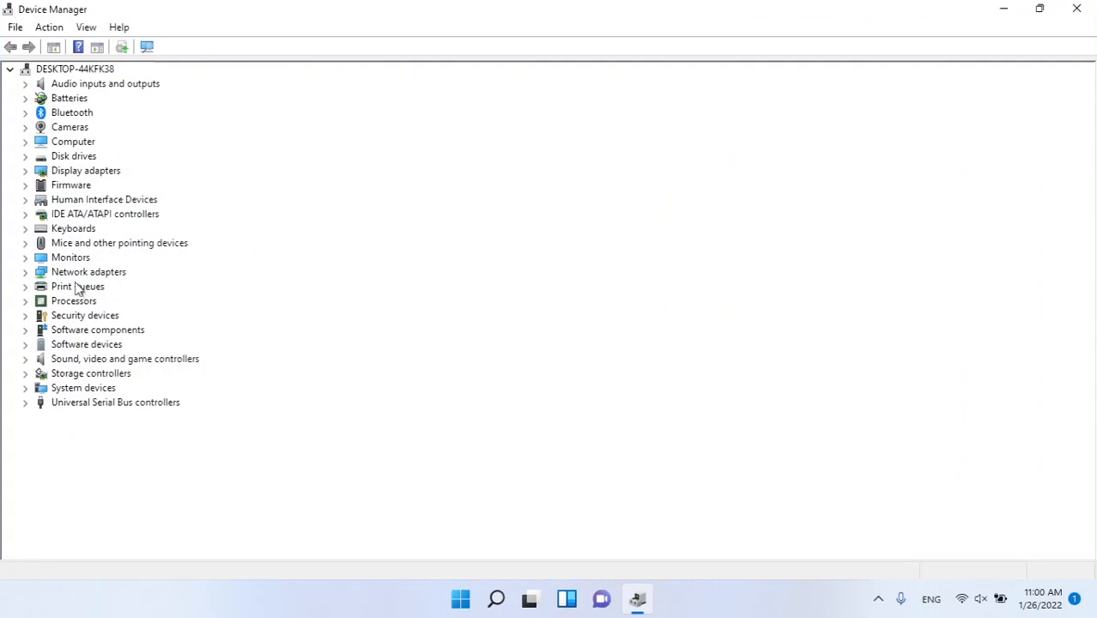
{"action": "left_click", "coordinate": [26, 273]}
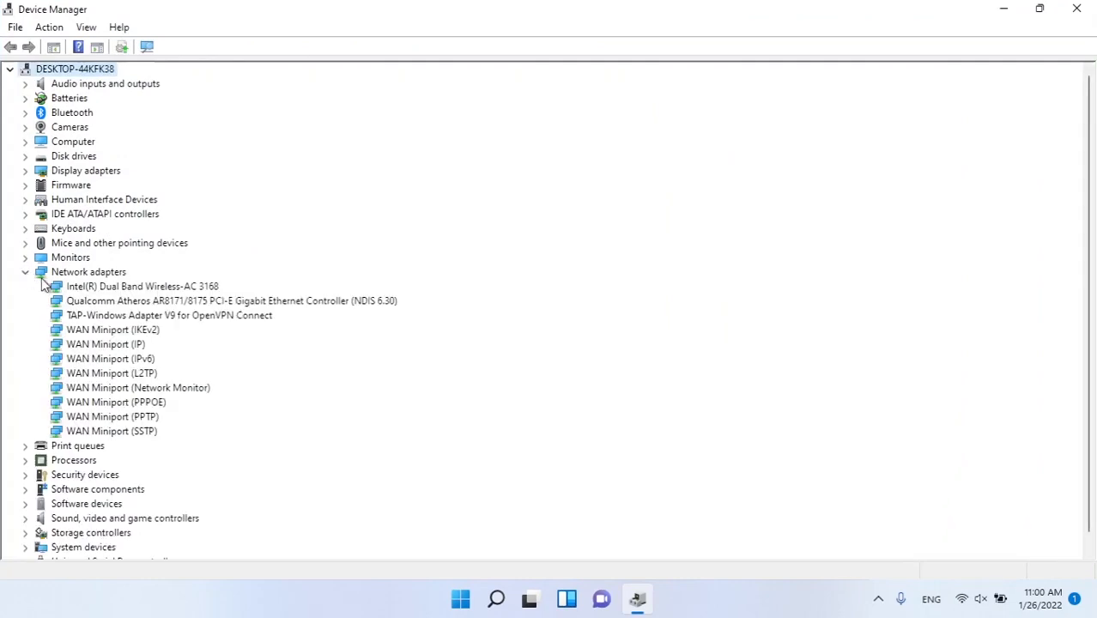
{"action": "left_click", "coordinate": [120, 301]}
{"action": "left_click", "coordinate": [194, 290]}
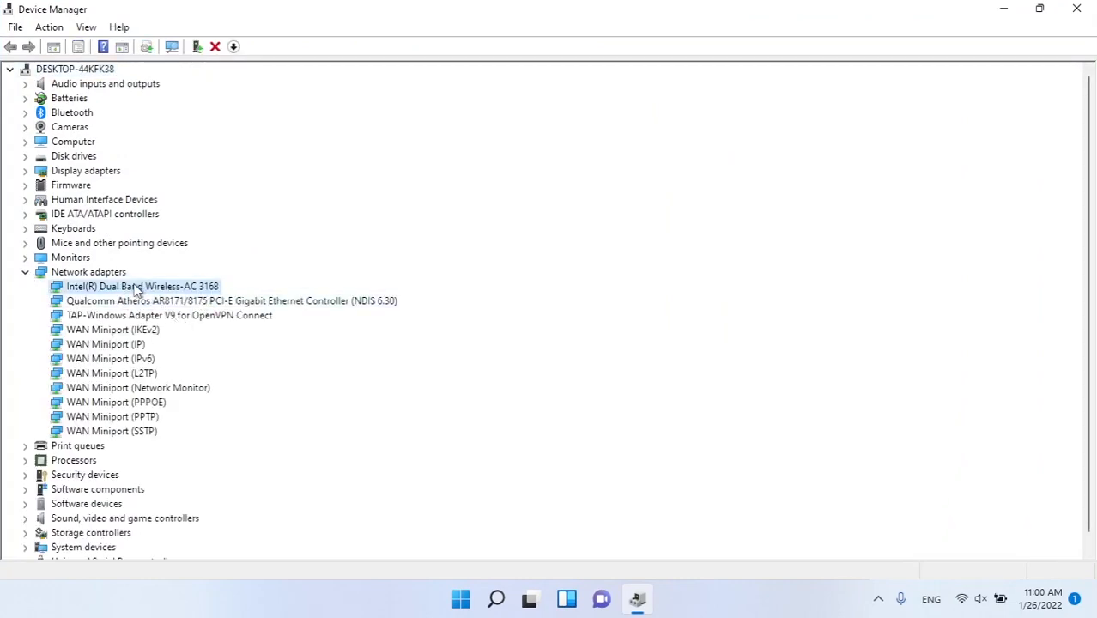
{"action": "left_click", "coordinate": [296, 302]}
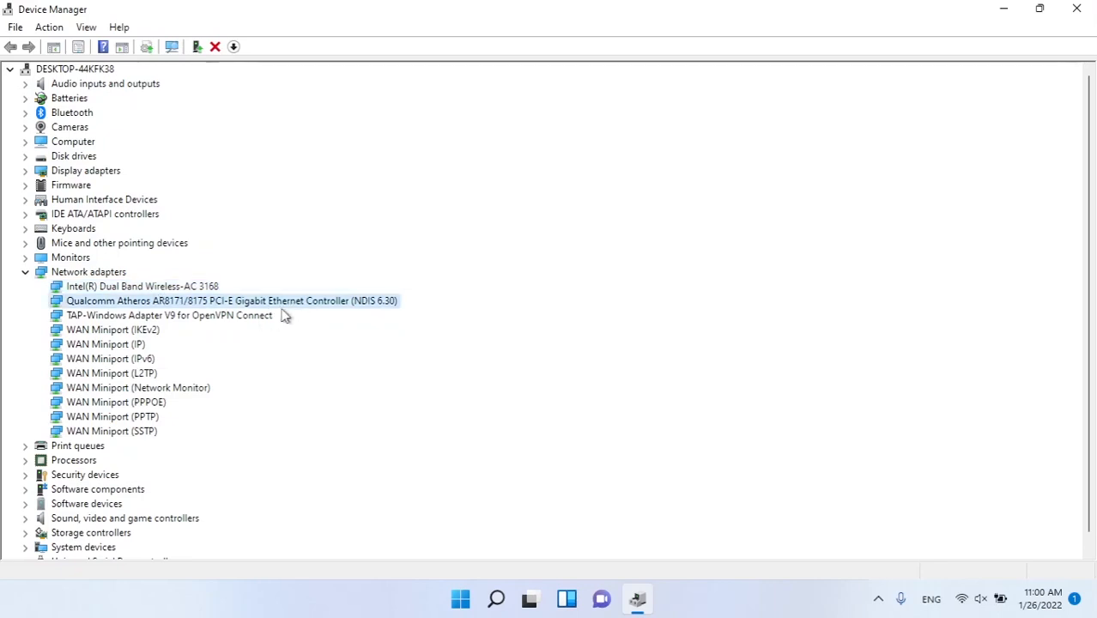
Search automatically for an updated driver for the Intel(R) Dual Band Wireless-AC 3168 adapter, and close the update wizard.
{"action": "right_click", "coordinate": [183, 289]}
{"action": "left_click", "coordinate": [249, 296]}
{"action": "left_click", "coordinate": [378, 269]}
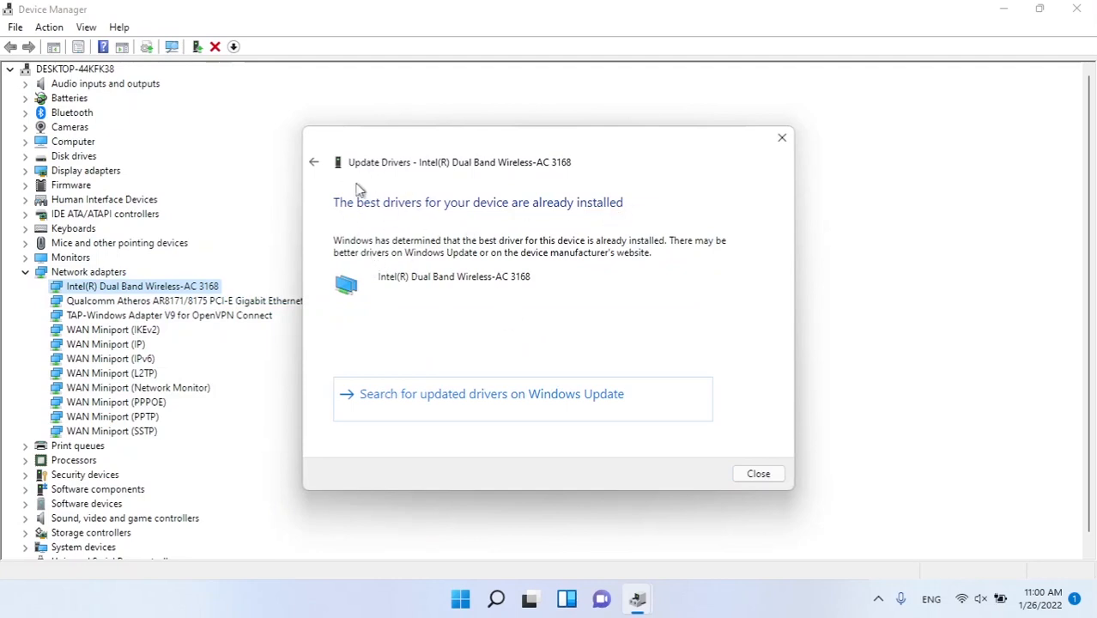
{"action": "left_click", "coordinate": [783, 137]}
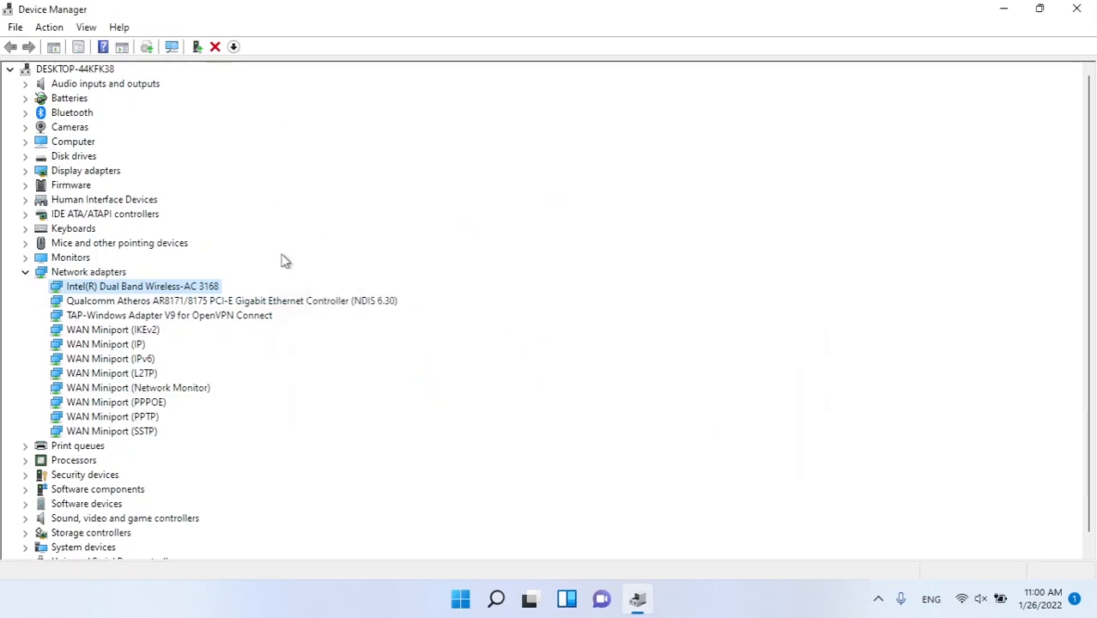
Search automatically for an updated driver for the Qualcomm Atheros Ethernet controller, and continue by checking for updates in Windows Update.
{"action": "right_click", "coordinate": [267, 304]}
{"action": "left_click", "coordinate": [313, 316]}
{"action": "left_click", "coordinate": [434, 266]}
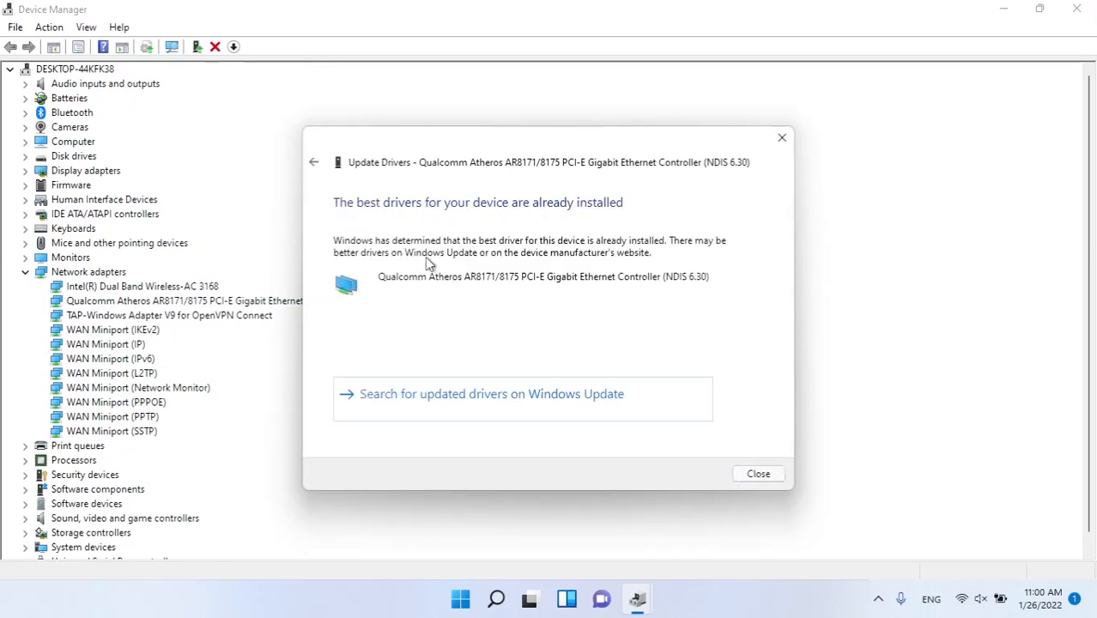
{"action": "left_click", "coordinate": [464, 400]}
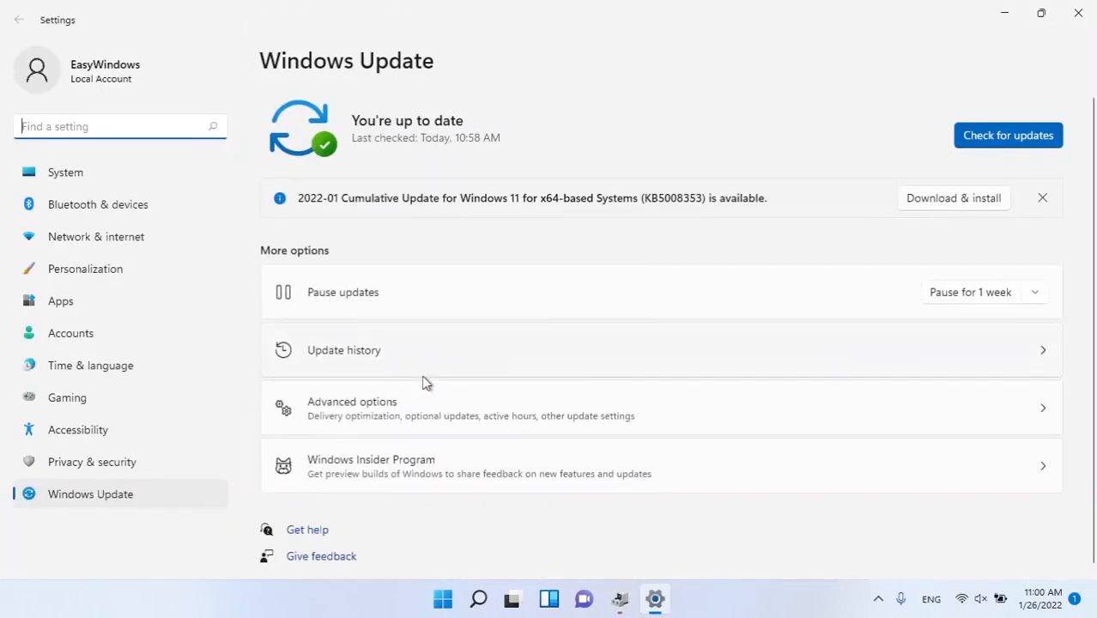
{"action": "left_click", "coordinate": [998, 139]}
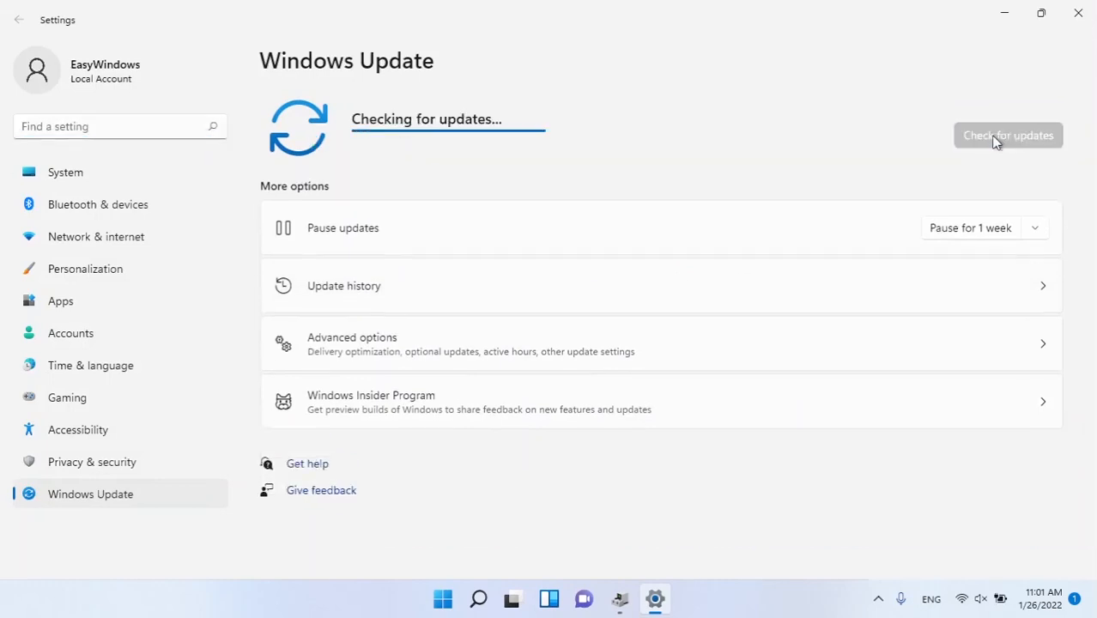
Examine the driver updates among Windows Update's optional updates, and close Settings.
{"action": "left_click", "coordinate": [418, 365]}
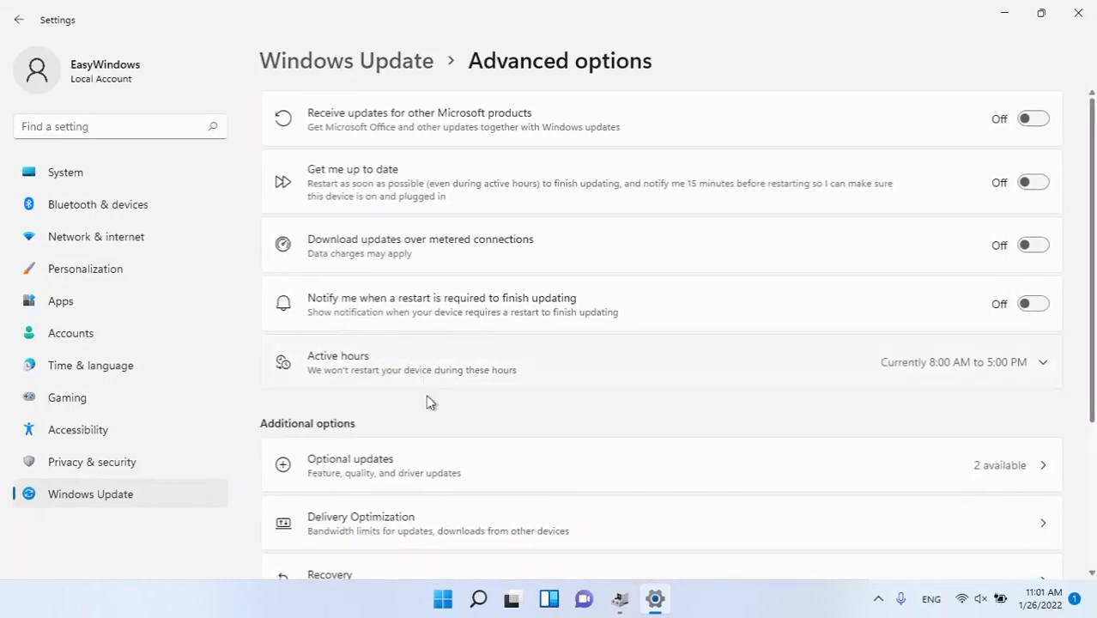
{"action": "left_click", "coordinate": [465, 477]}
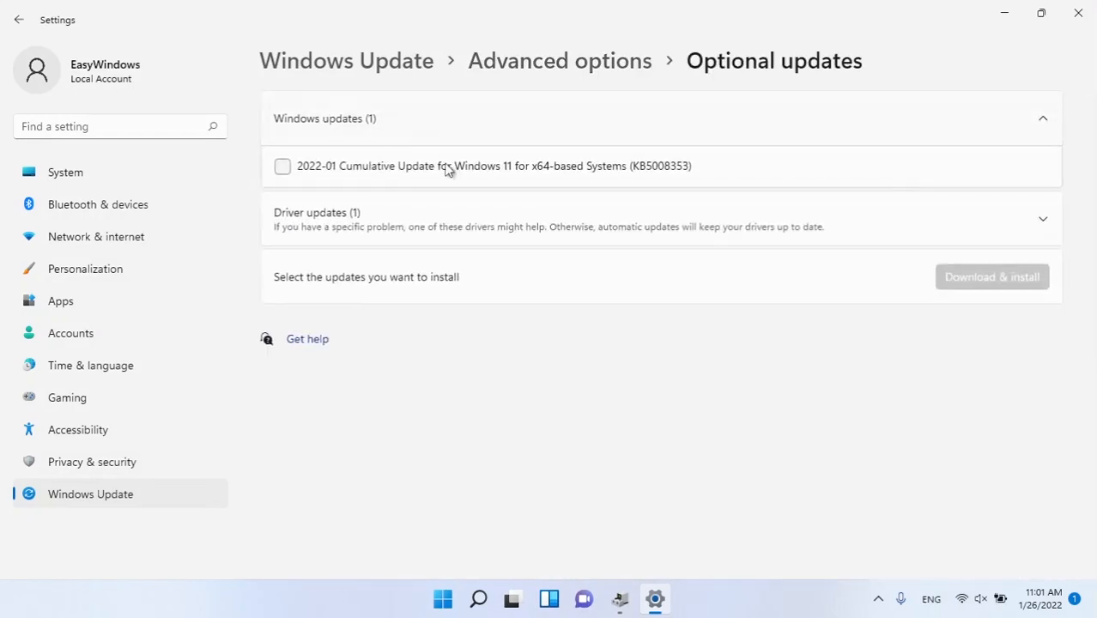
{"action": "left_click", "coordinate": [439, 215]}
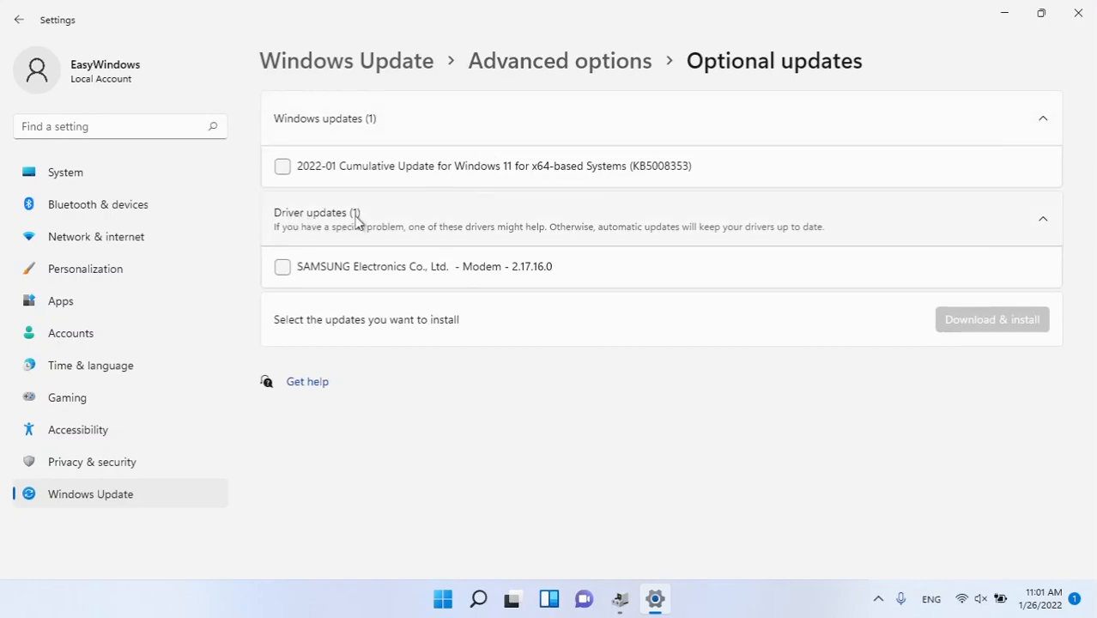
{"action": "key", "text": "alt+Left"}
{"action": "key", "text": "alt+Left"}
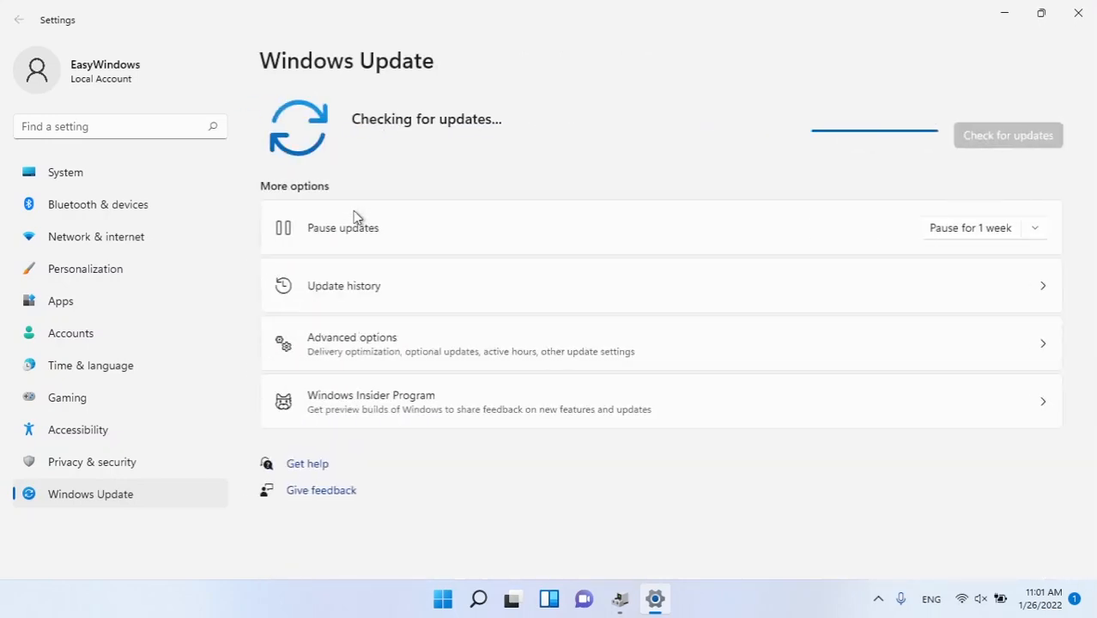
{"action": "left_click", "coordinate": [1078, 13]}
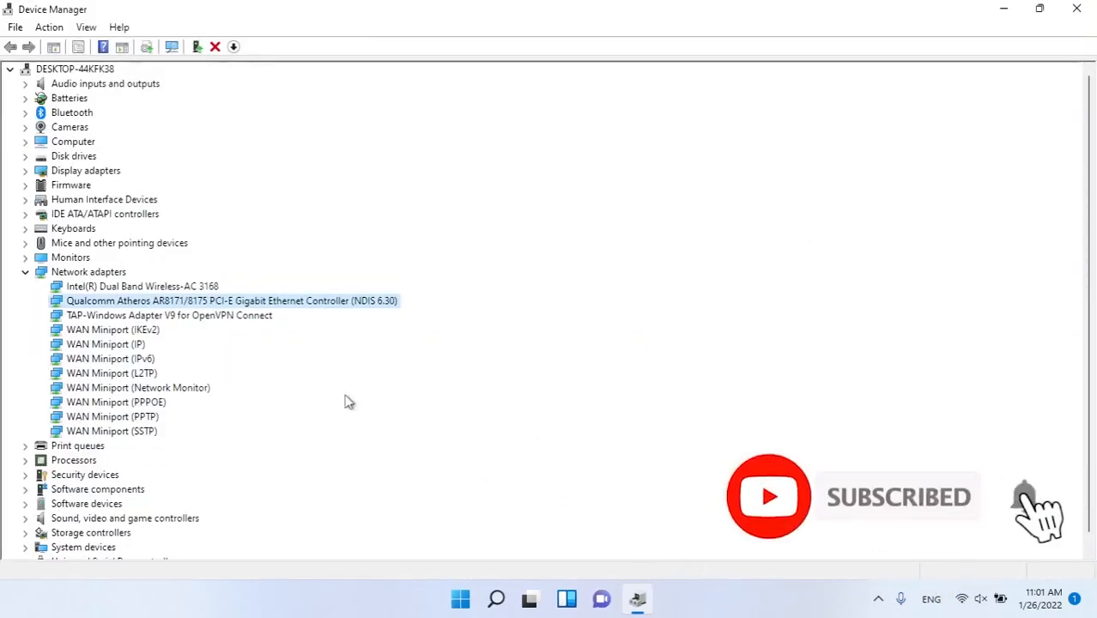
Check the Intel(R) Dual Band Wireless-AC 3168 adapter's driver properties for the roll back option, and close the properties.
{"action": "right_click", "coordinate": [205, 288]}
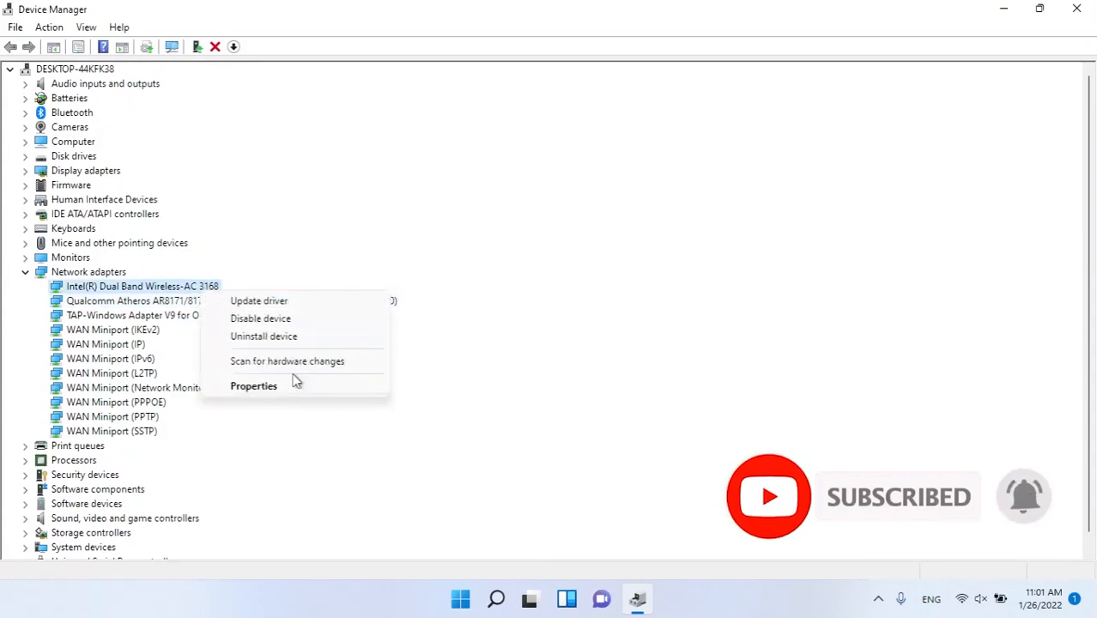
{"action": "left_click", "coordinate": [294, 384]}
{"action": "left_click", "coordinate": [531, 153]}
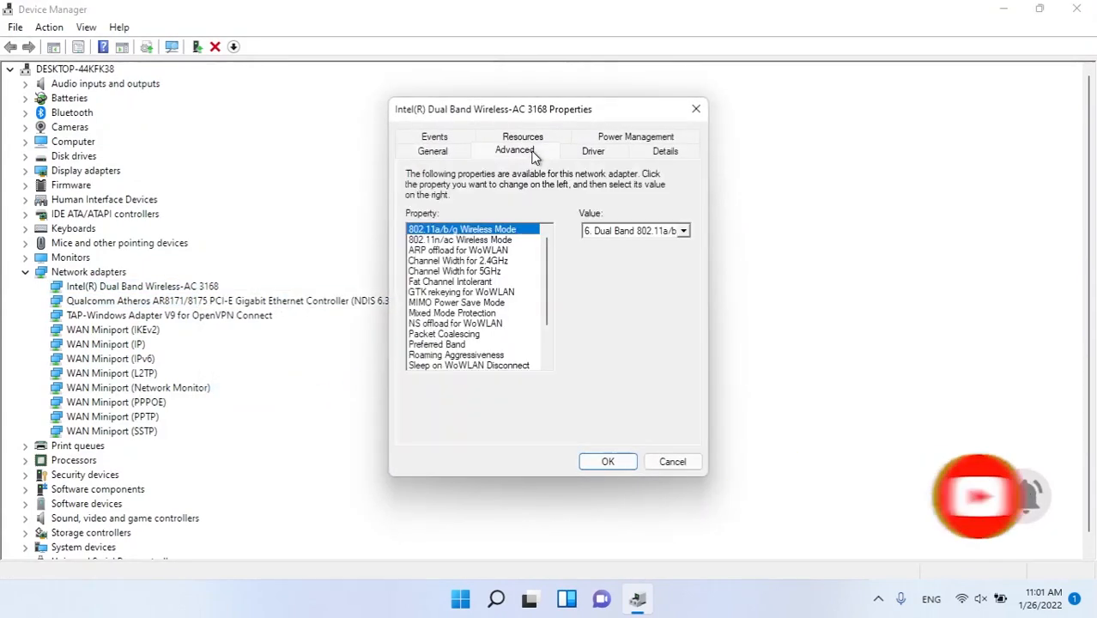
{"action": "left_click", "coordinate": [593, 151]}
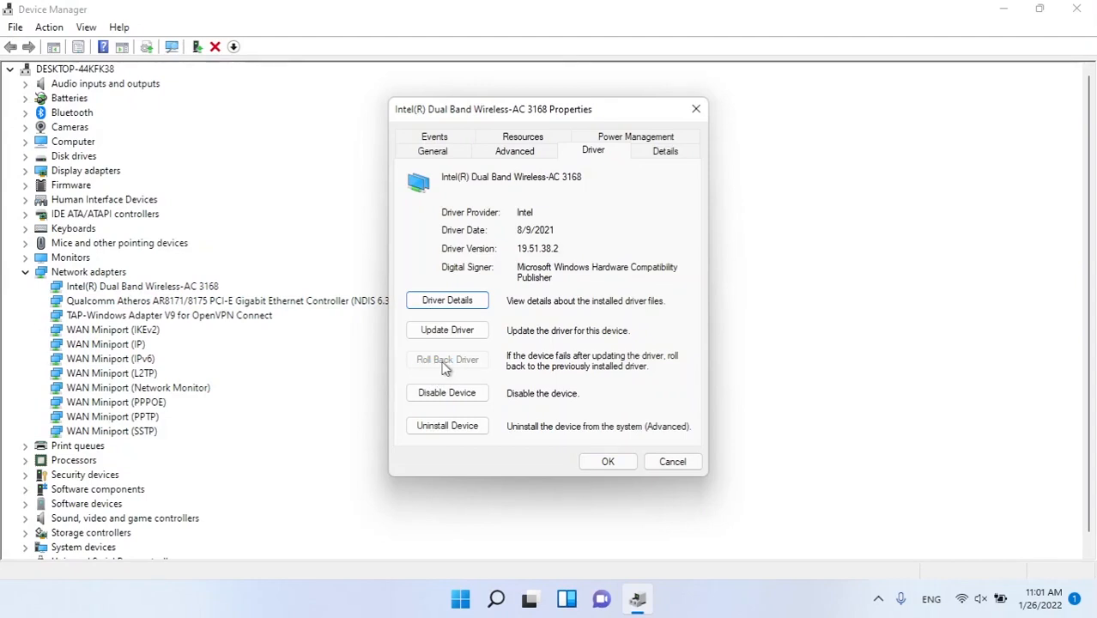
{"action": "left_click", "coordinate": [606, 463]}
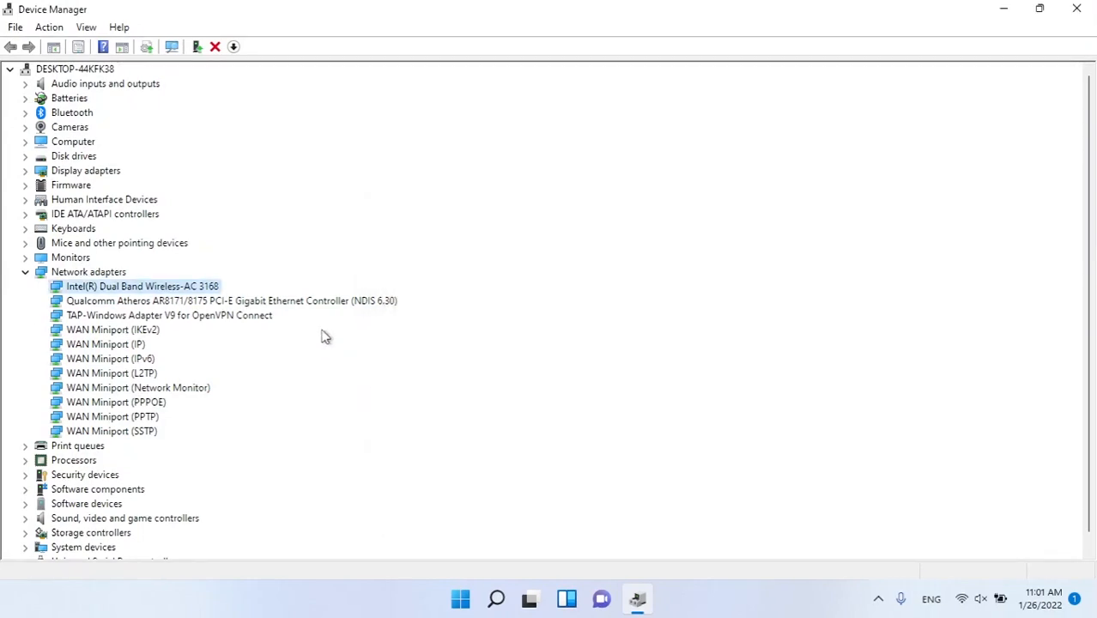
Check the Qualcomm Atheros Ethernet controller's driver properties for the roll back option, and close the properties.
{"action": "right_click", "coordinate": [272, 302]}
{"action": "left_click", "coordinate": [335, 399]}
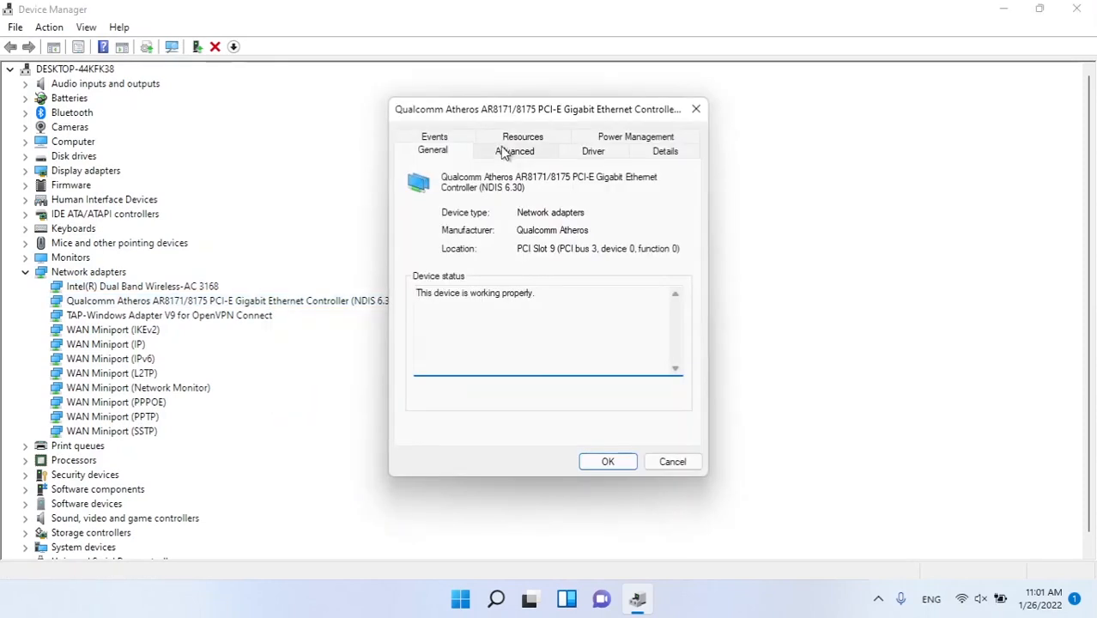
{"action": "left_click", "coordinate": [590, 151]}
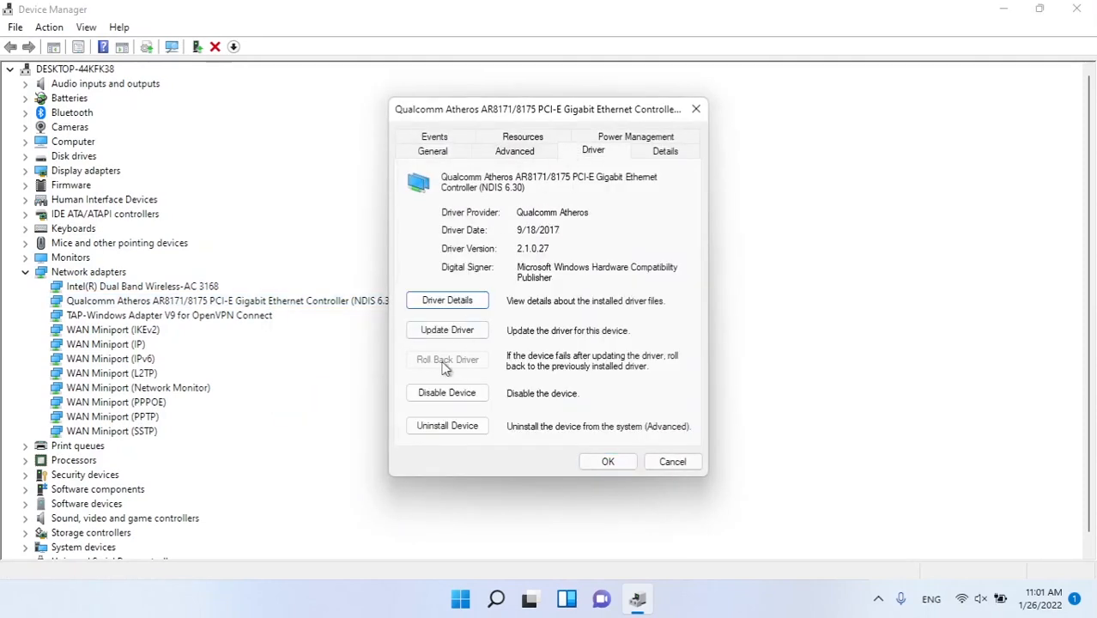
{"action": "left_click", "coordinate": [607, 464]}
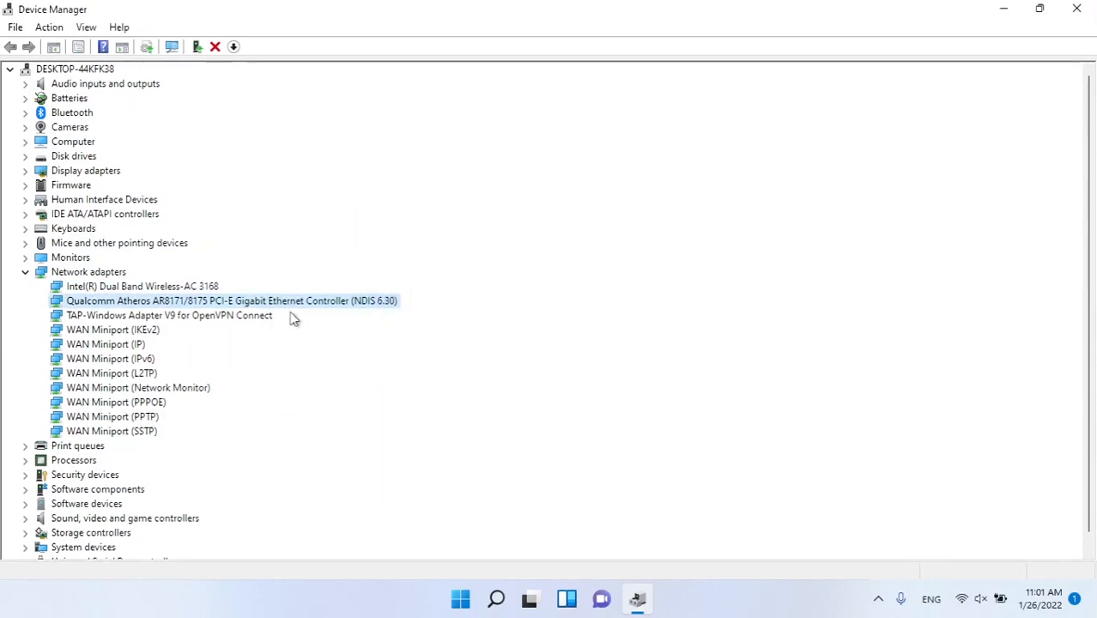
Open the uninstall confirmation for the Intel(R) Dual Band Wireless-AC 3168 adapter, cancel it, and close the properties.
{"action": "right_click", "coordinate": [213, 289]}
{"action": "left_click", "coordinate": [315, 381]}
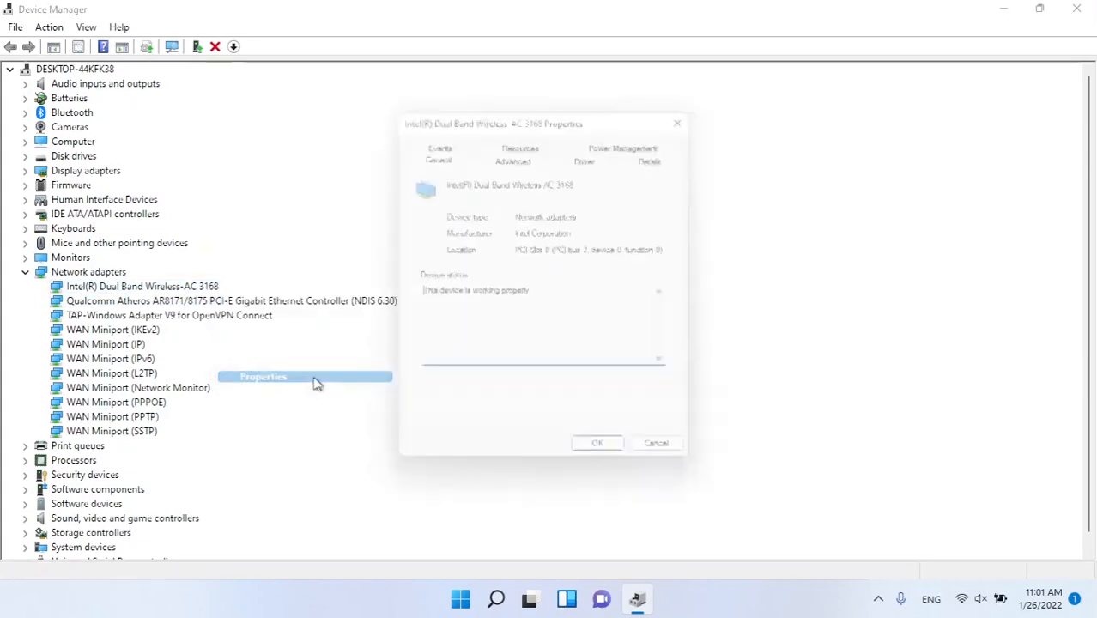
{"action": "left_click", "coordinate": [592, 151]}
{"action": "left_click", "coordinate": [455, 427]}
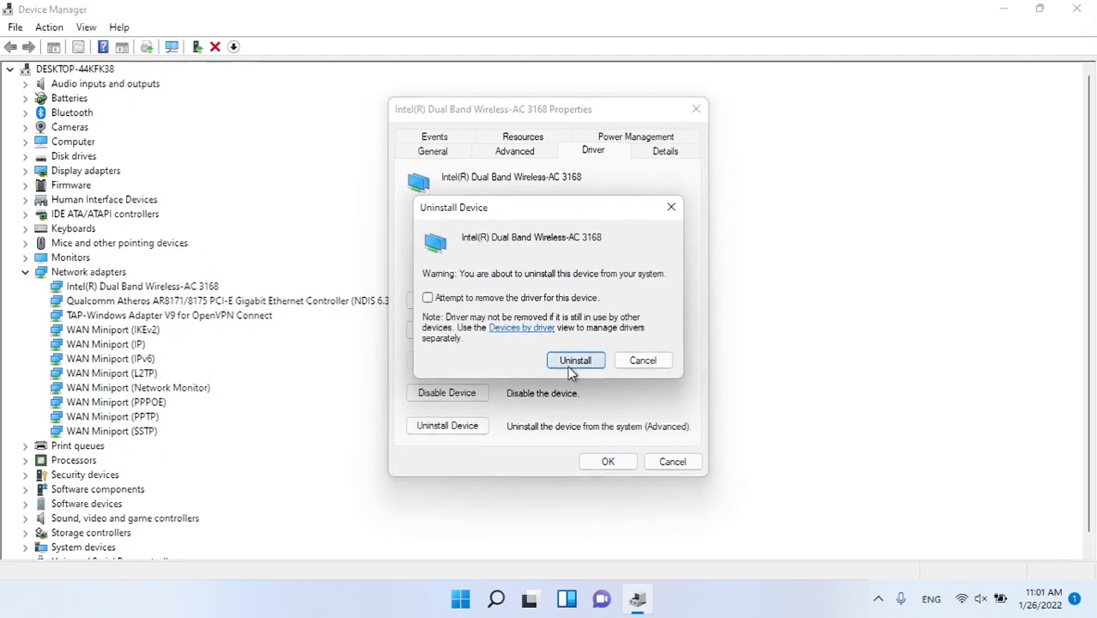
{"action": "left_click", "coordinate": [643, 361]}
{"action": "left_click", "coordinate": [608, 462]}
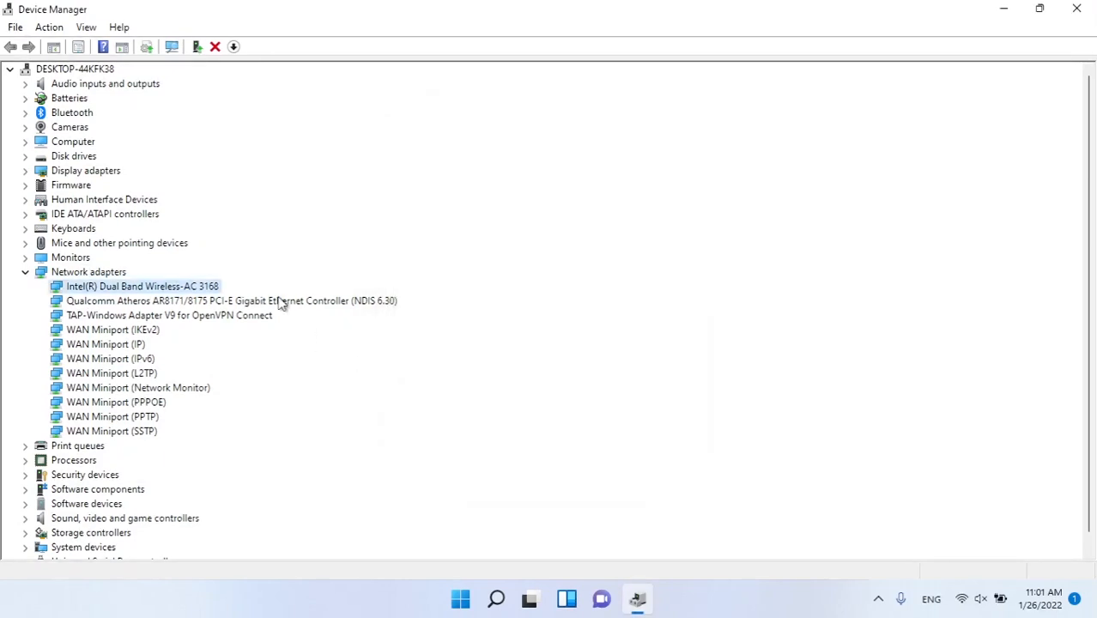
Open the uninstall confirmation for the Qualcomm Atheros Ethernet controller, cancel it, and close the properties.
{"action": "right_click", "coordinate": [280, 301]}
{"action": "left_click", "coordinate": [333, 393]}
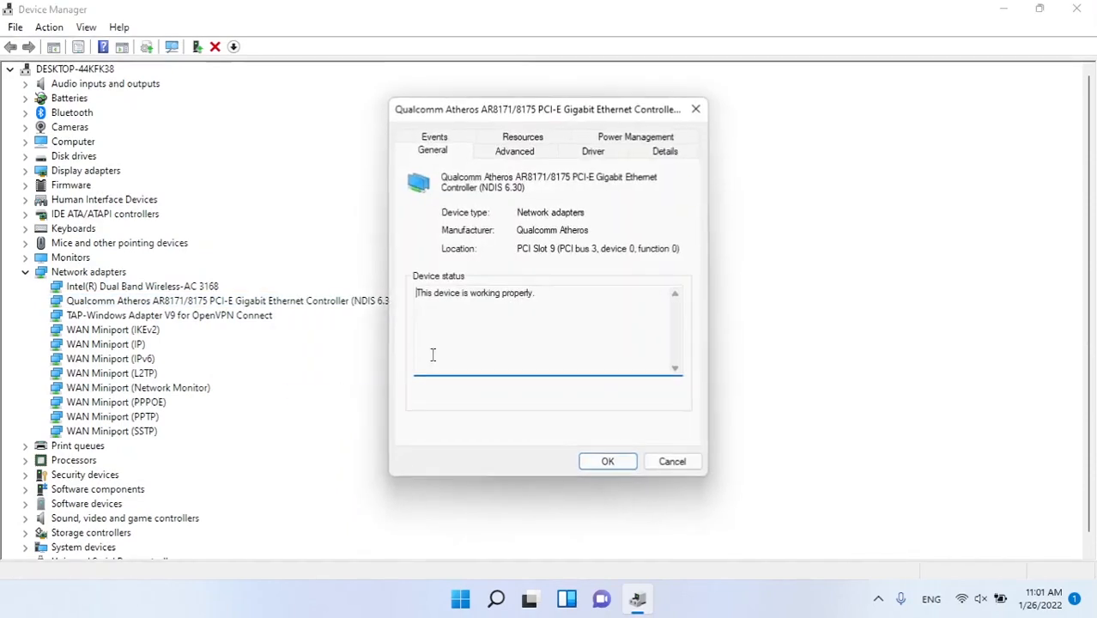
{"action": "left_click", "coordinate": [586, 142]}
{"action": "left_click", "coordinate": [590, 142]}
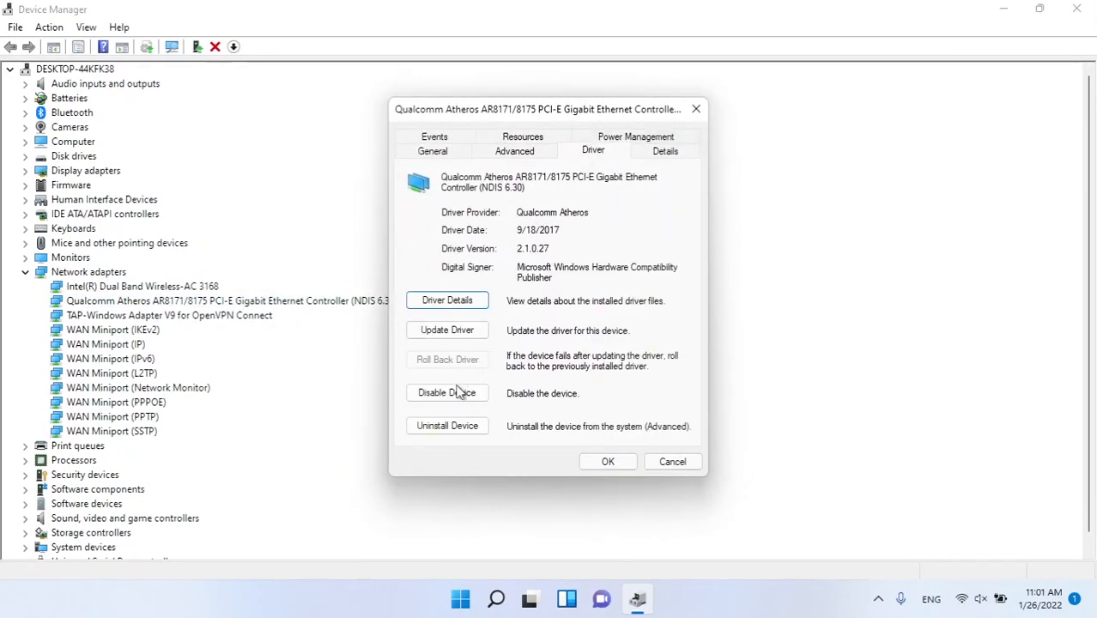
{"action": "left_click", "coordinate": [447, 425]}
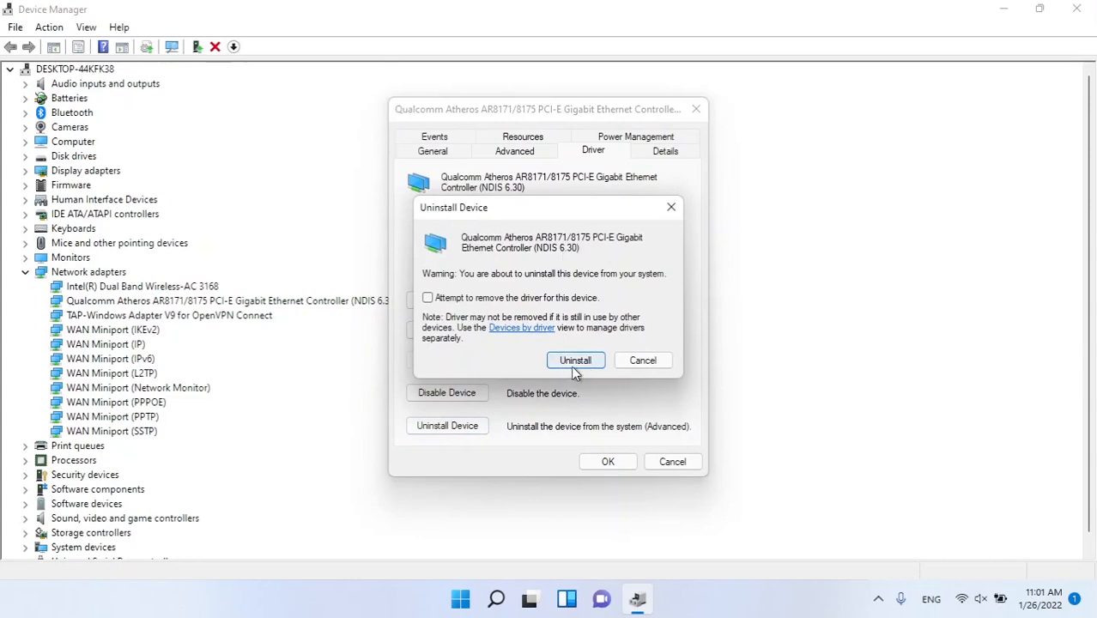
{"action": "left_click", "coordinate": [639, 362]}
{"action": "left_click", "coordinate": [626, 463]}
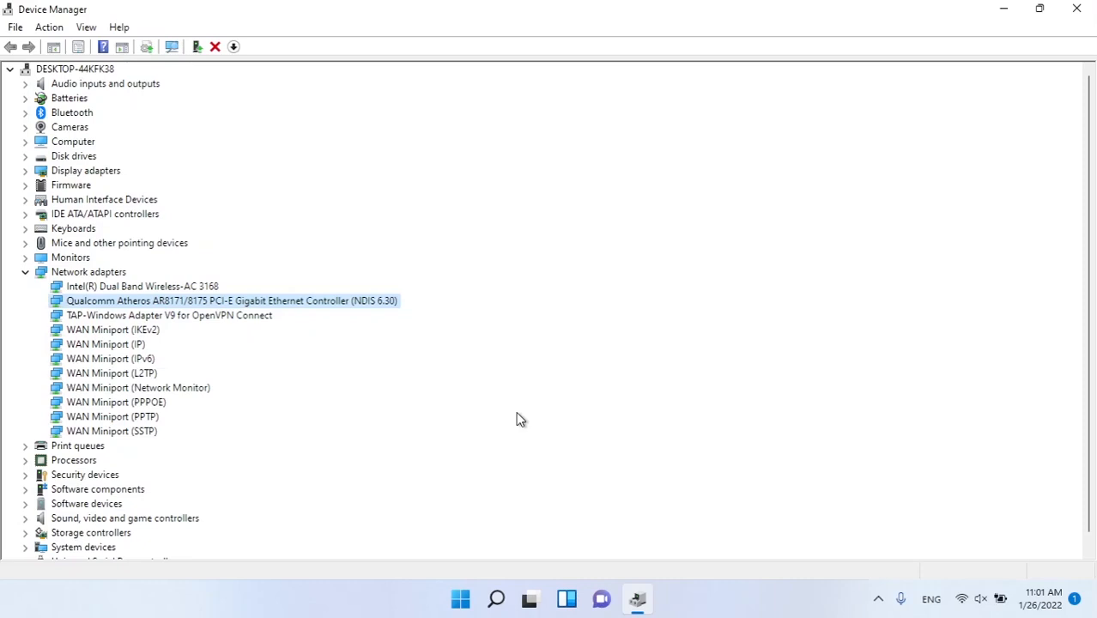
Close Device Manager and open Troubleshoot settings through Windows search.
{"action": "left_click", "coordinate": [1073, 9]}
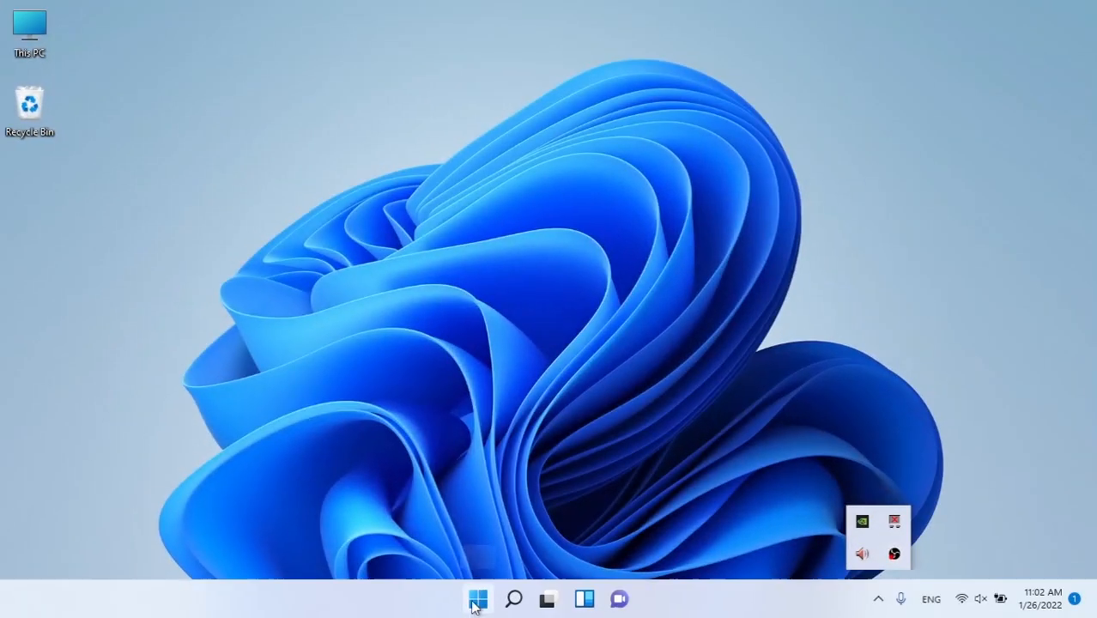
{"action": "left_click", "coordinate": [477, 604]}
{"action": "type", "text": "to"}
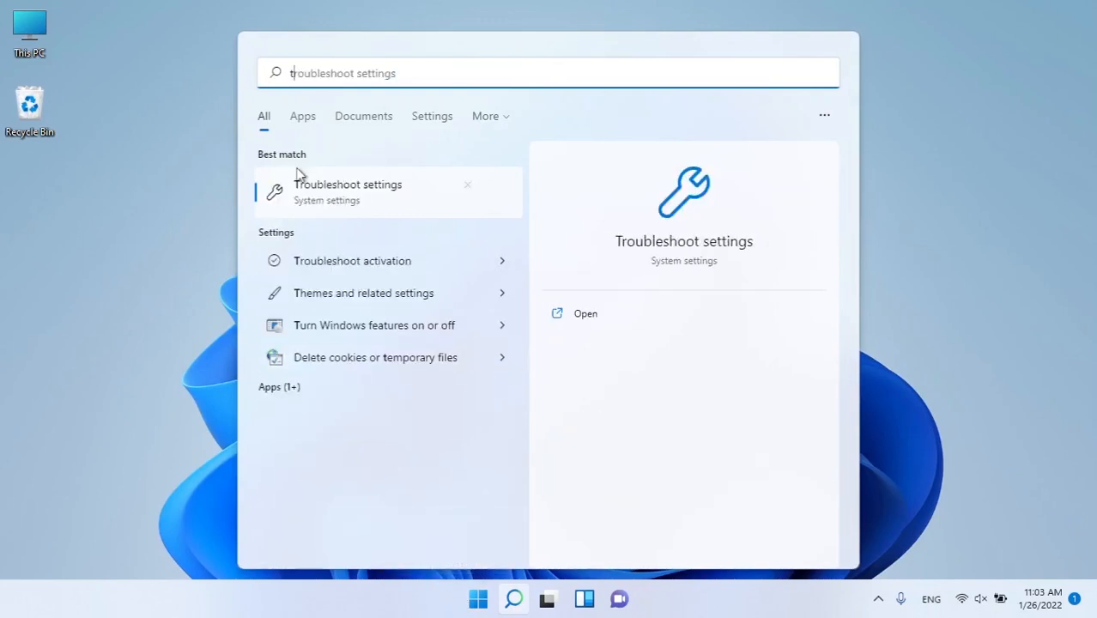
{"action": "left_click", "coordinate": [407, 209]}
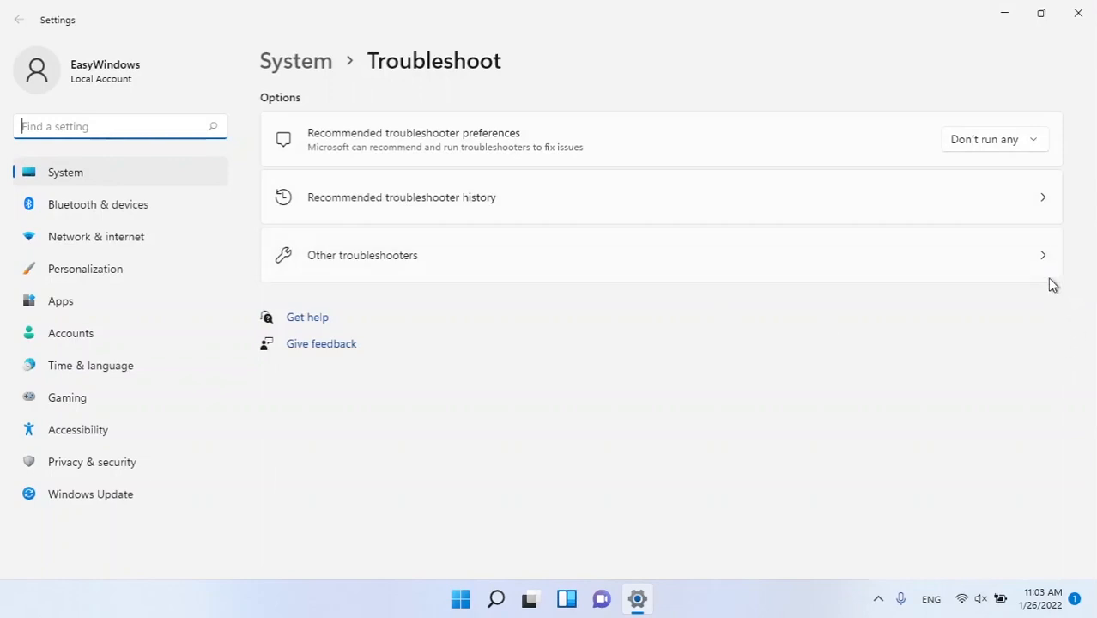
Run the Internet Connections troubleshooter from the other troubleshooters to diagnose the connection to the Internet, and close it.
{"action": "left_click", "coordinate": [1041, 255]}
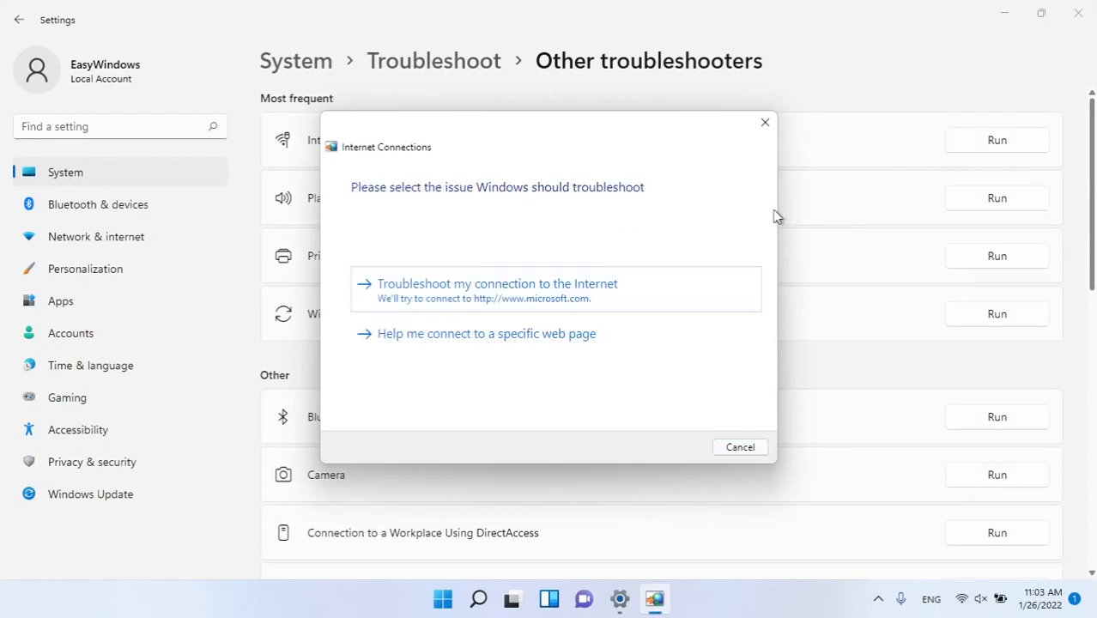
{"action": "left_click", "coordinate": [483, 301]}
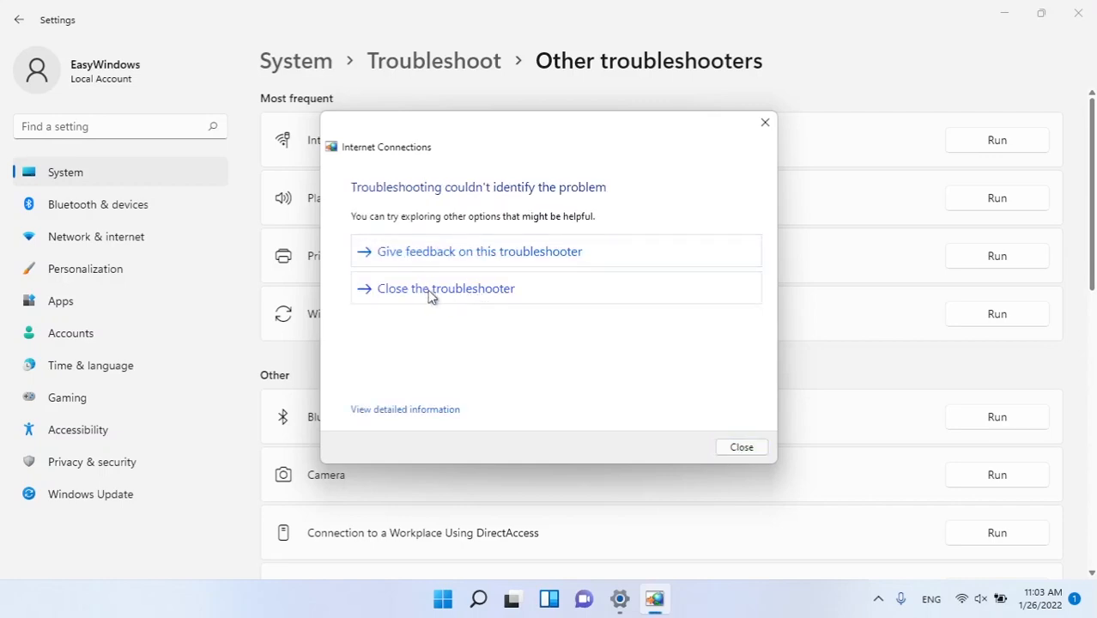
{"action": "left_click", "coordinate": [431, 296]}
Run the Network Adapter troubleshooter on a selected adapter, close it, and exit Settings.
{"action": "scroll", "coordinate": [451, 335], "scroll_direction": "down", "scroll_amount": 3}
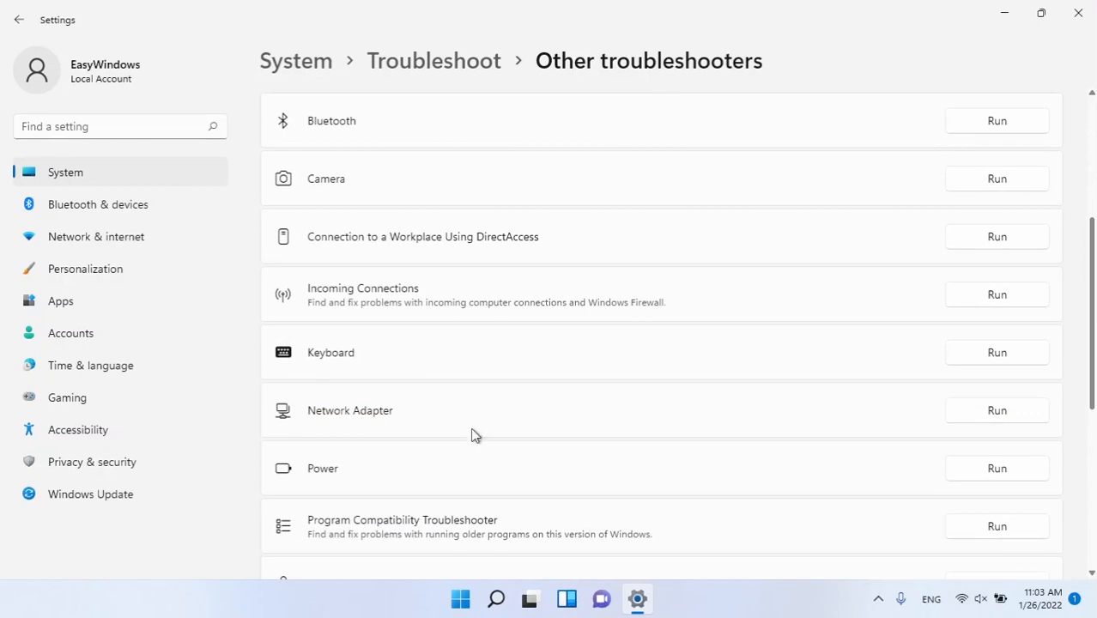
{"action": "left_click", "coordinate": [996, 412]}
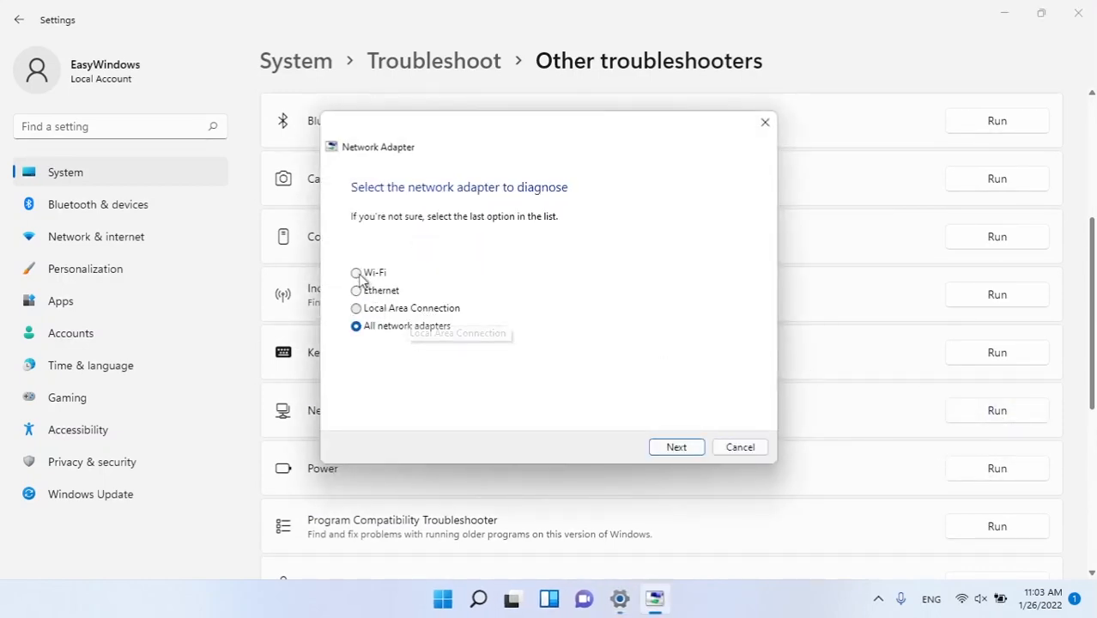
{"action": "left_click", "coordinate": [361, 275]}
{"action": "left_click", "coordinate": [363, 307]}
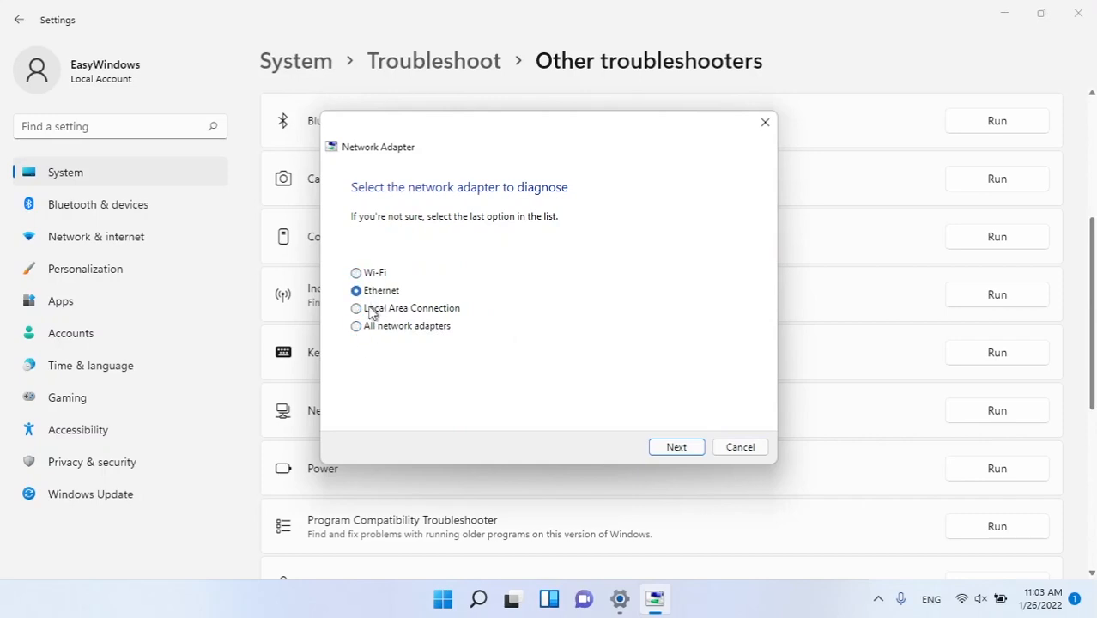
{"action": "left_click", "coordinate": [662, 453]}
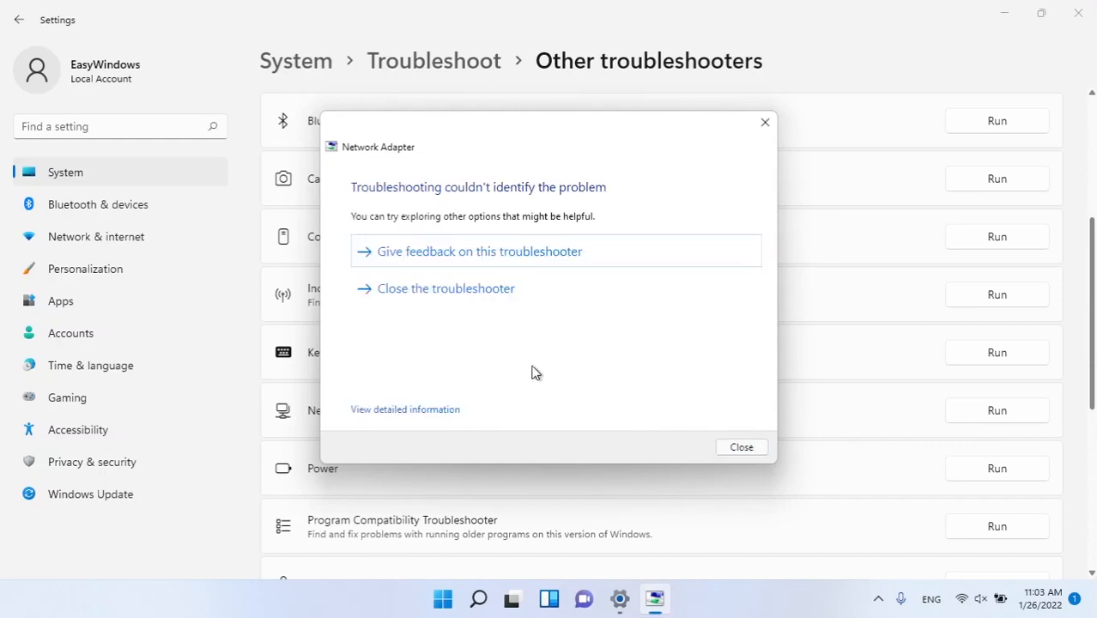
{"action": "left_click", "coordinate": [470, 287]}
{"action": "scroll", "coordinate": [615, 352], "scroll_direction": "down", "scroll_amount": 5}
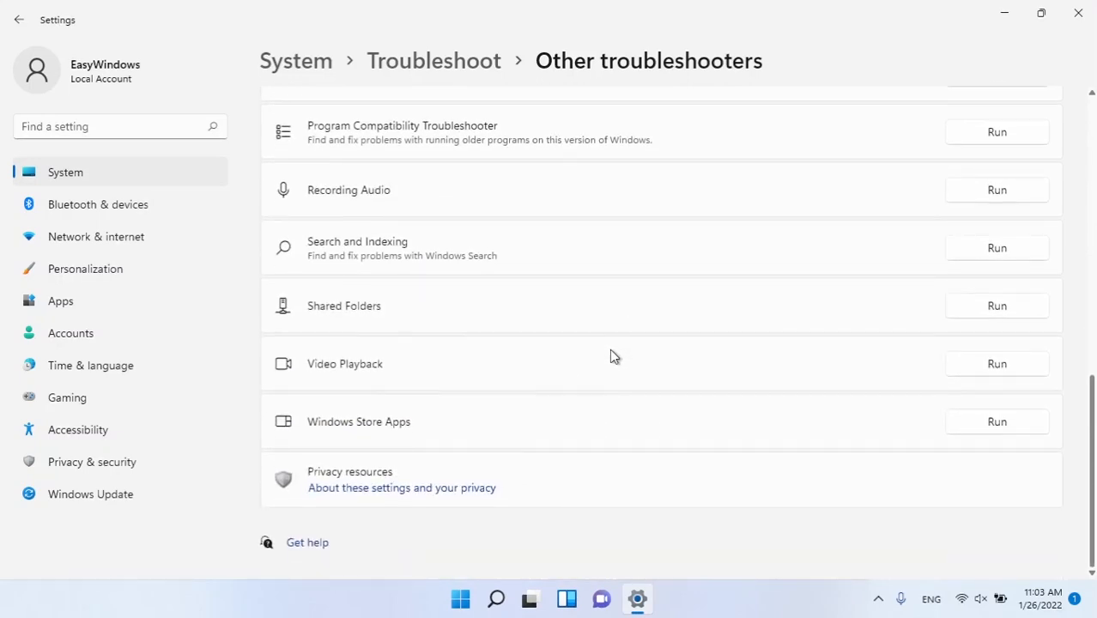
{"action": "left_click", "coordinate": [1078, 13]}
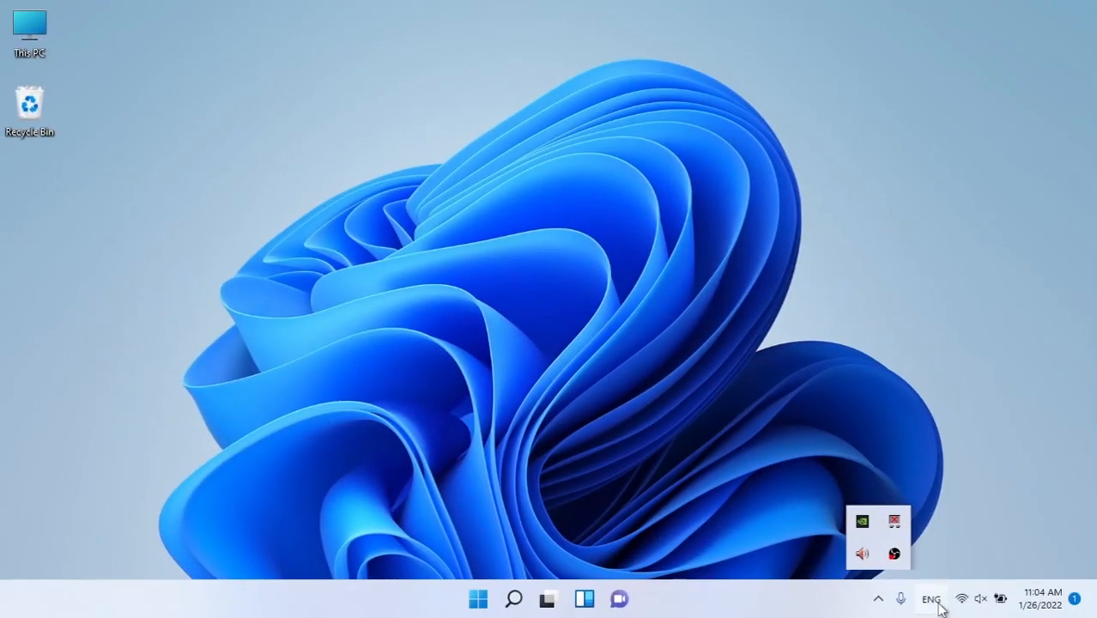
Open Network and Internet settings, view the Wi-Fi page, and return to the network overview.
{"action": "right_click", "coordinate": [963, 600]}
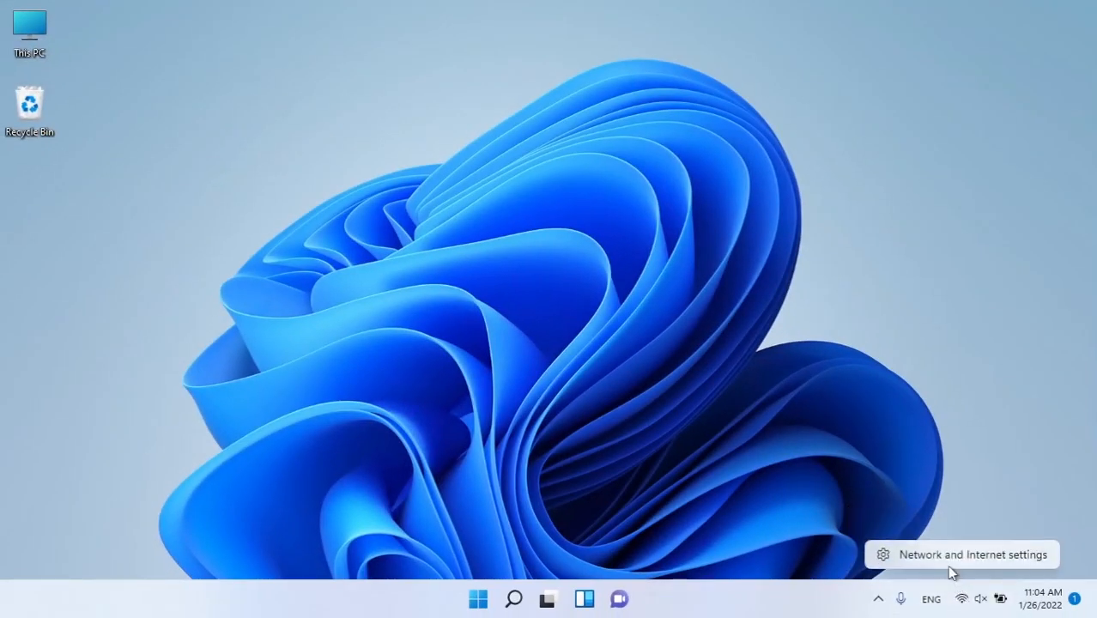
{"action": "left_click", "coordinate": [946, 563]}
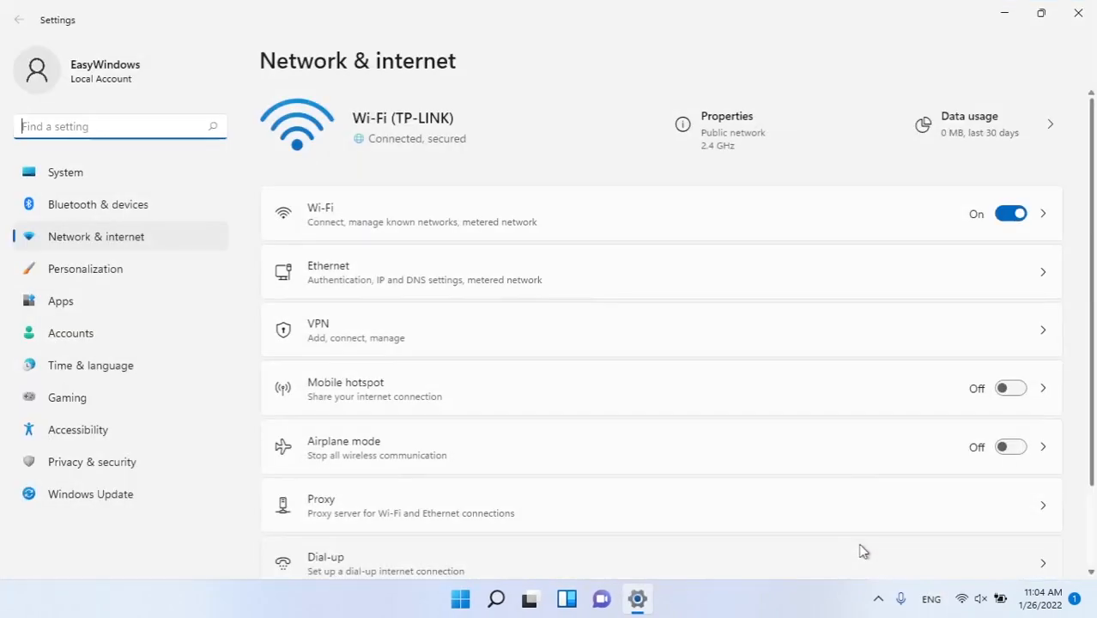
{"action": "left_click", "coordinate": [436, 234]}
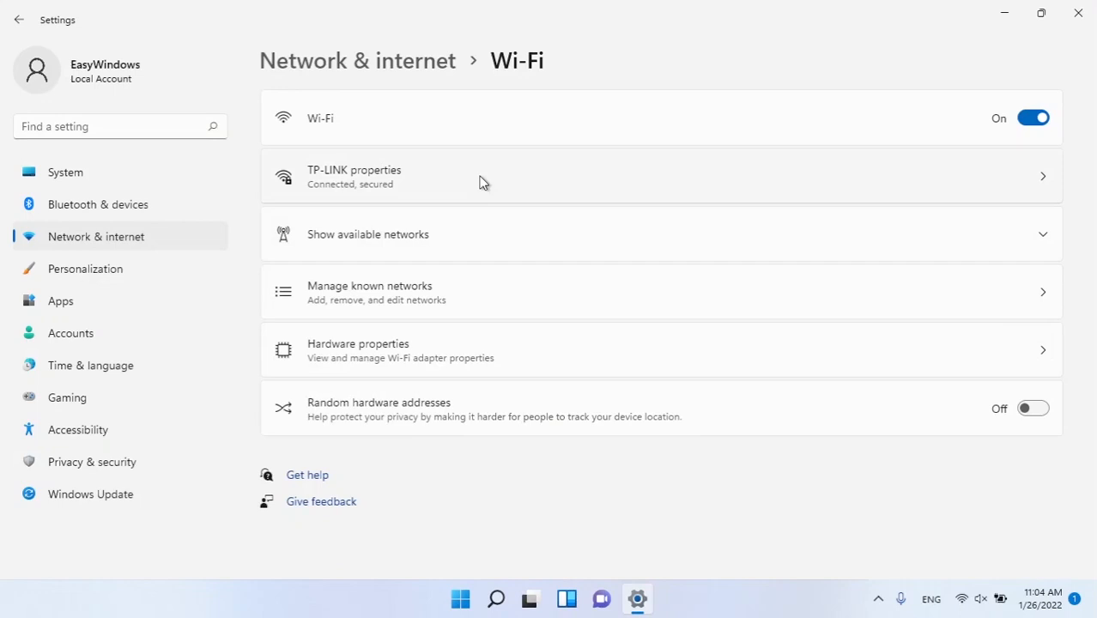
{"action": "key", "text": "alt+Left"}
Start a network reset from the advanced network settings to return all network adapters to factory settings.
{"action": "scroll", "coordinate": [480, 523], "scroll_direction": "down", "scroll_amount": 3}
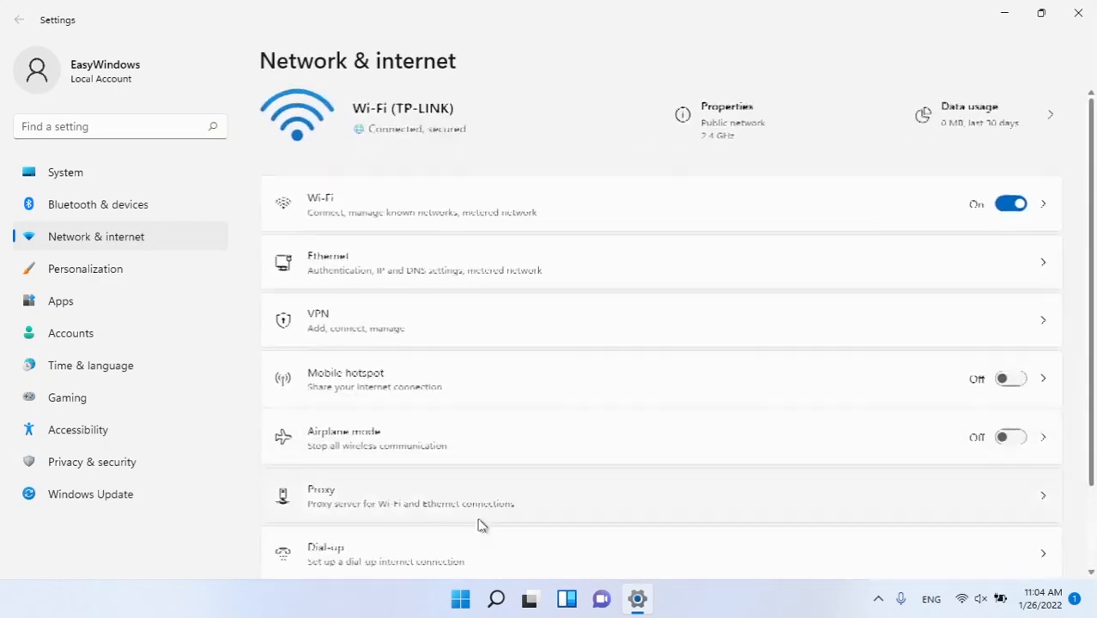
{"action": "left_click", "coordinate": [400, 528]}
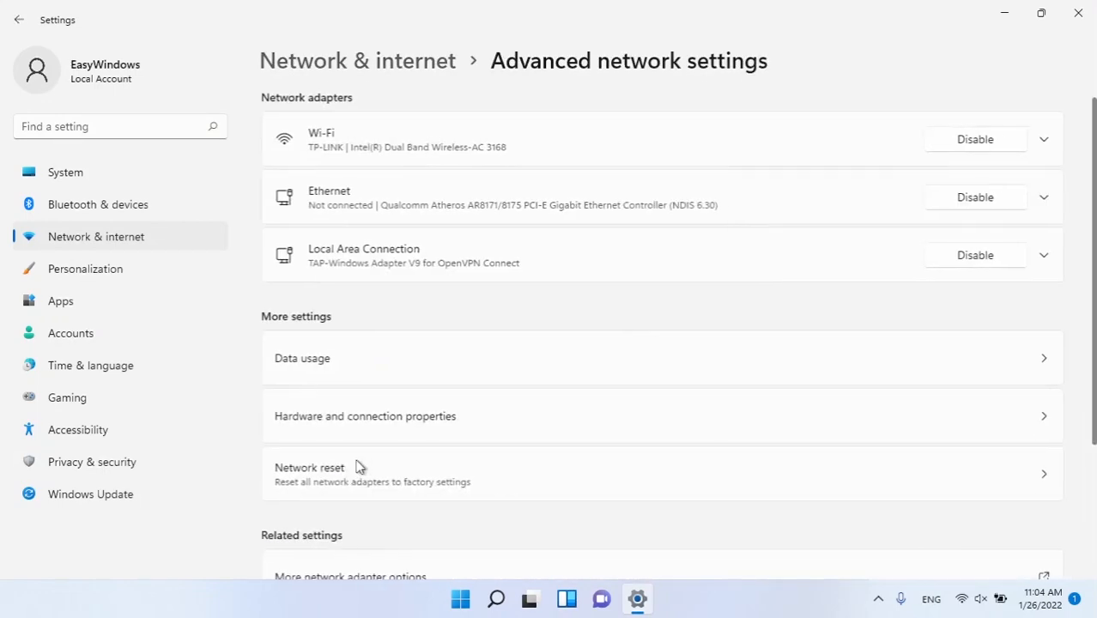
{"action": "scroll", "coordinate": [364, 404], "scroll_direction": "down", "scroll_amount": 3}
{"action": "left_click", "coordinate": [375, 337]}
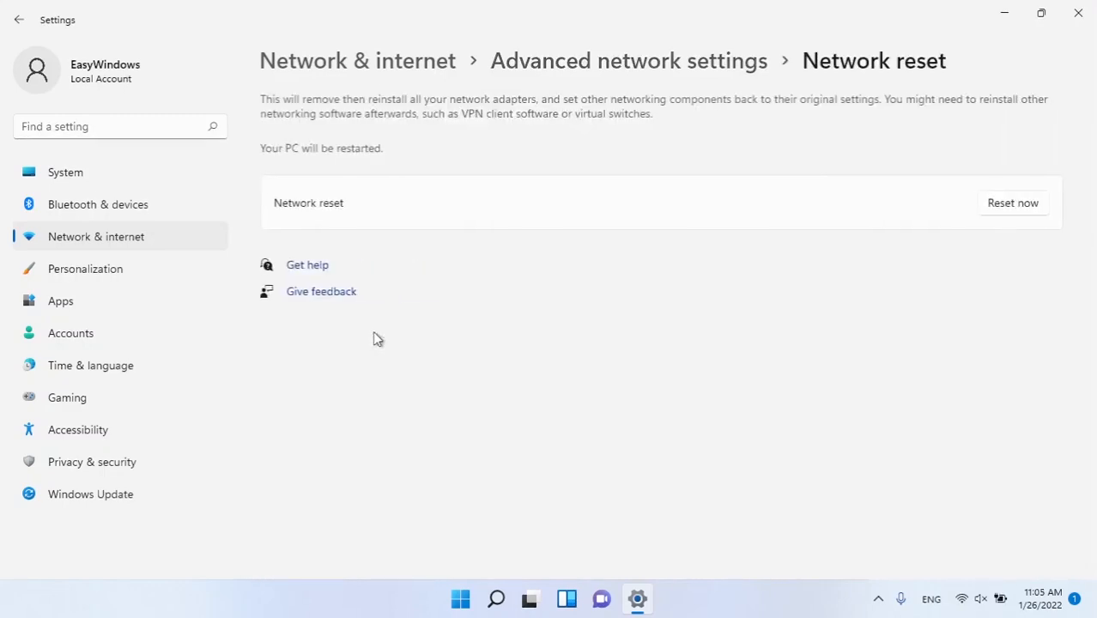
{"action": "left_click", "coordinate": [1013, 206]}
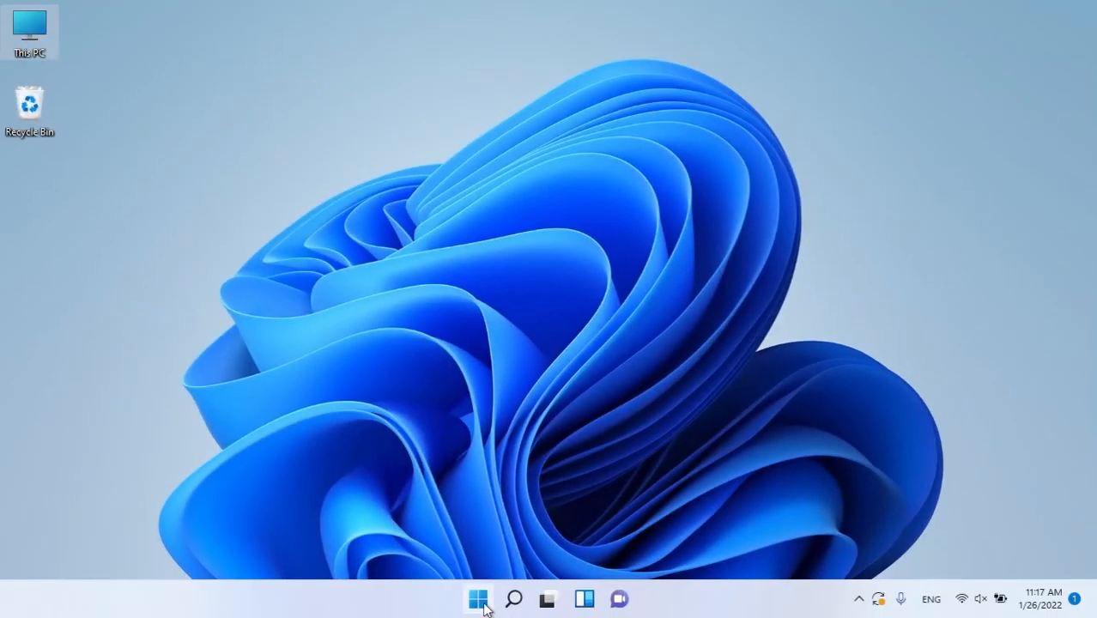
Start Google Chrome through Windows search, open its settings, and search them for "reset".
{"action": "left_click", "coordinate": [482, 603]}
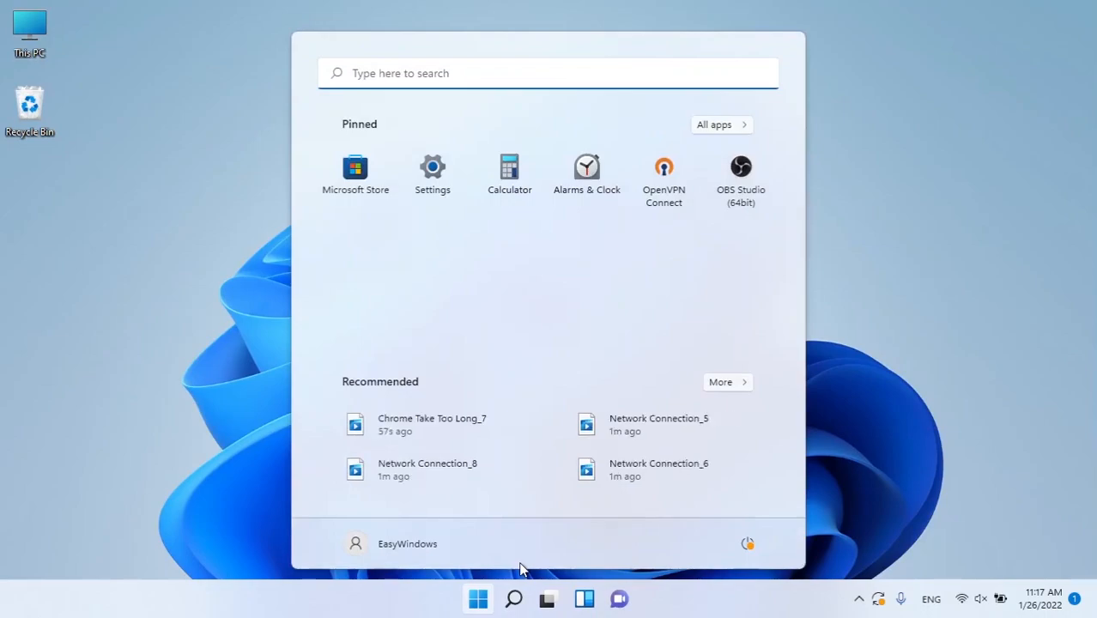
{"action": "type", "text": "google"}
{"action": "key", "text": "Return"}
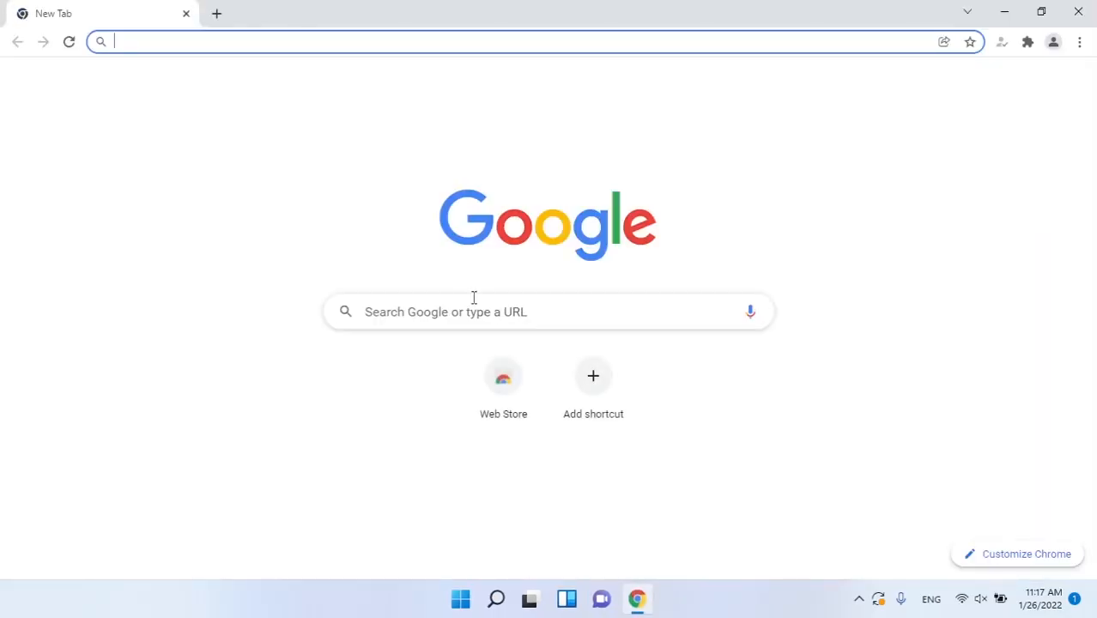
{"action": "left_click", "coordinate": [1079, 41]}
{"action": "left_click", "coordinate": [1039, 323]}
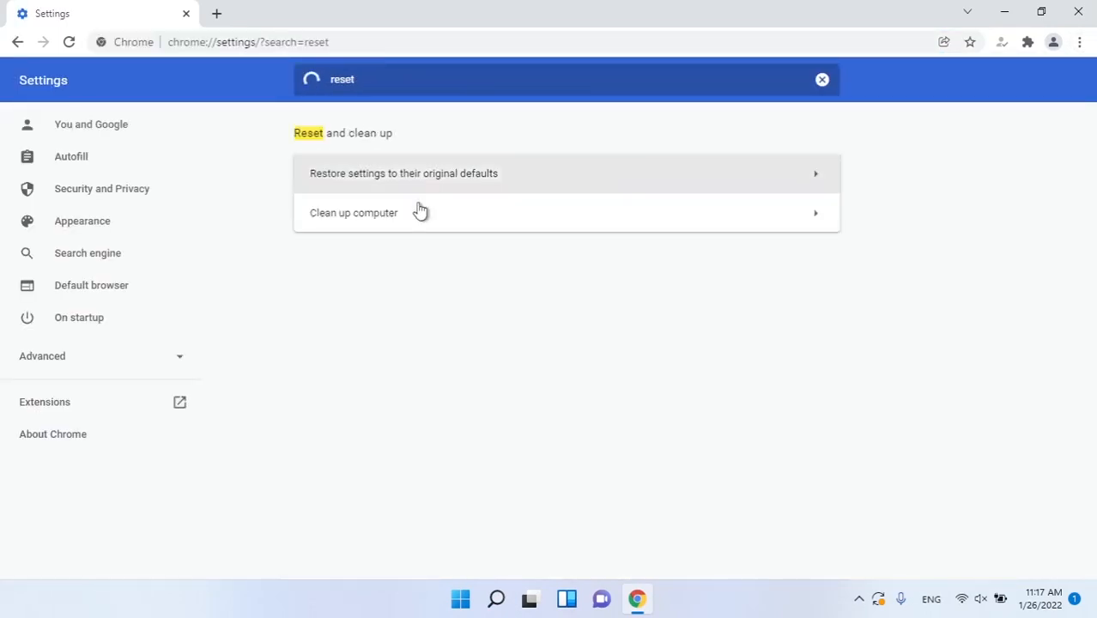
Restore Chrome's settings to their original defaults and close the browser.
{"action": "left_click", "coordinate": [444, 189]}
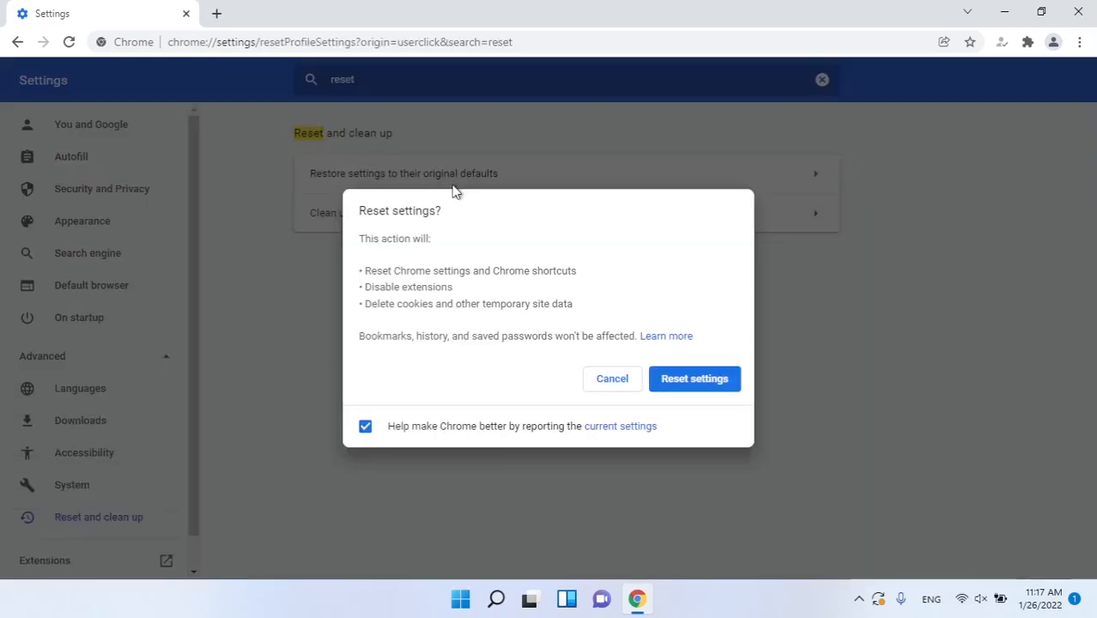
{"action": "left_click", "coordinate": [708, 380]}
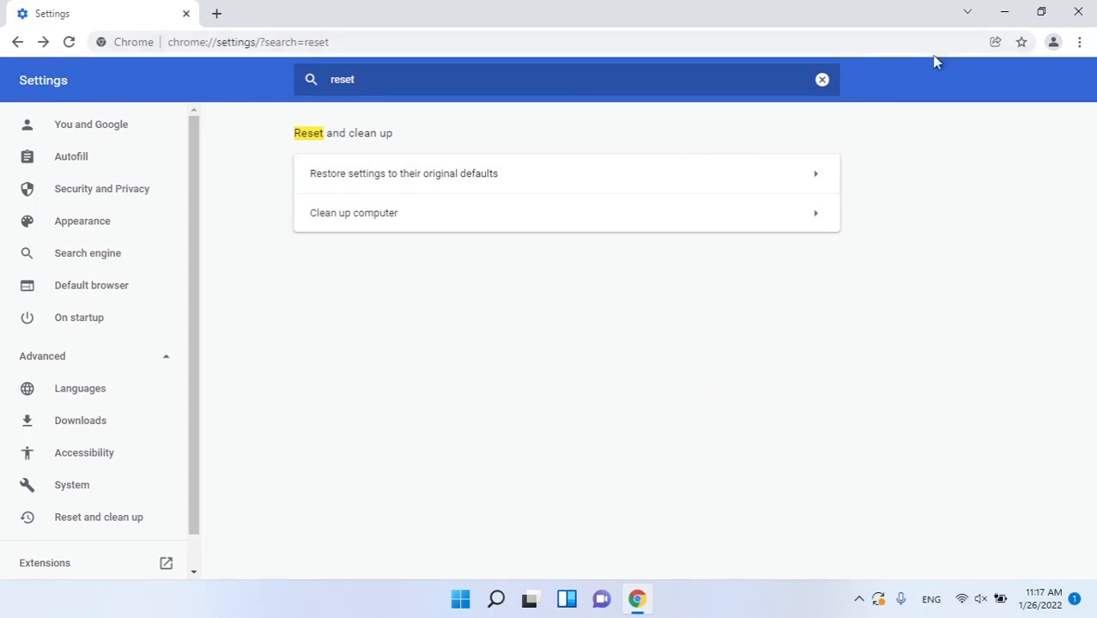
{"action": "left_click", "coordinate": [1078, 12]}
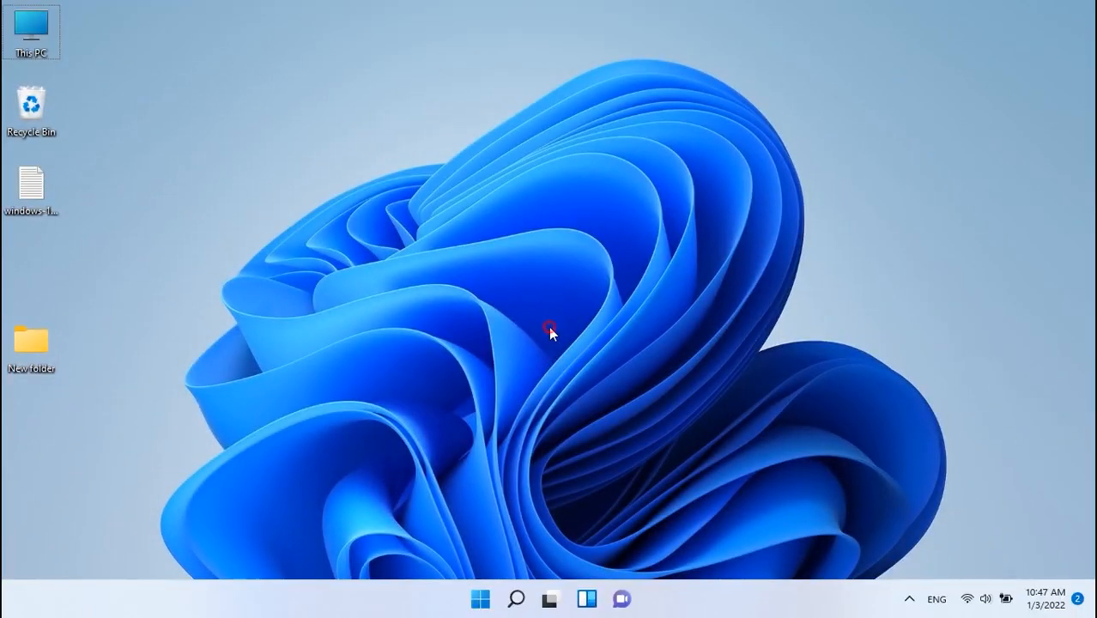
Search Windows for "restore", open Create a restore point, and view drive C:'s system protection configuration without changing it.
{"action": "key", "text": "super"}
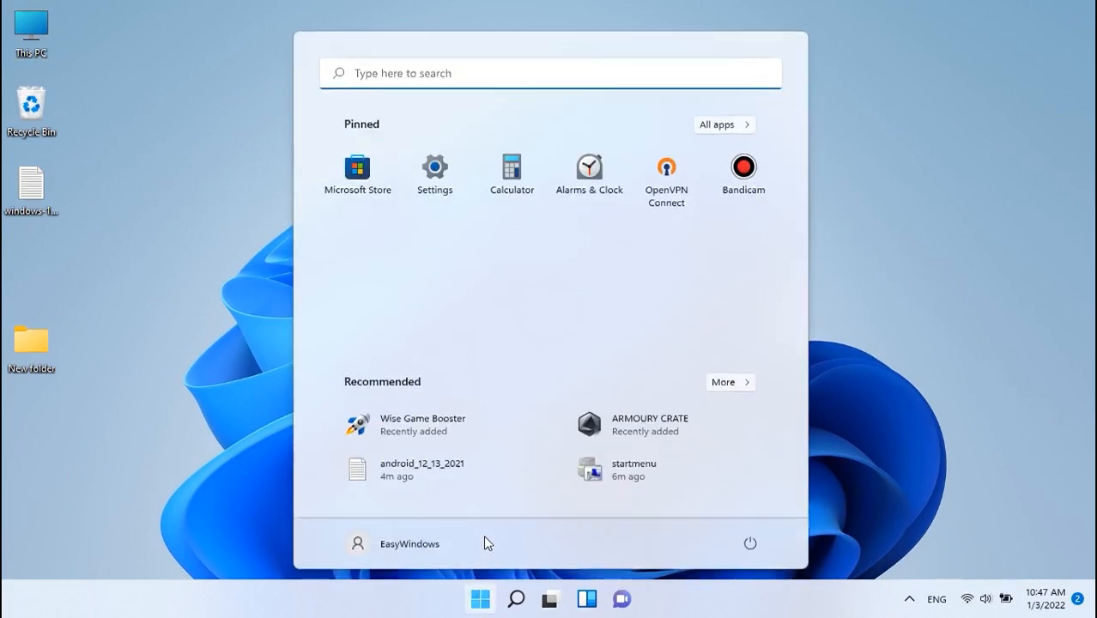
{"action": "type", "text": "sy"}
{"action": "key", "text": "BackSpace"}
{"action": "key", "text": "BackSpace"}
{"action": "type", "text": "res"}
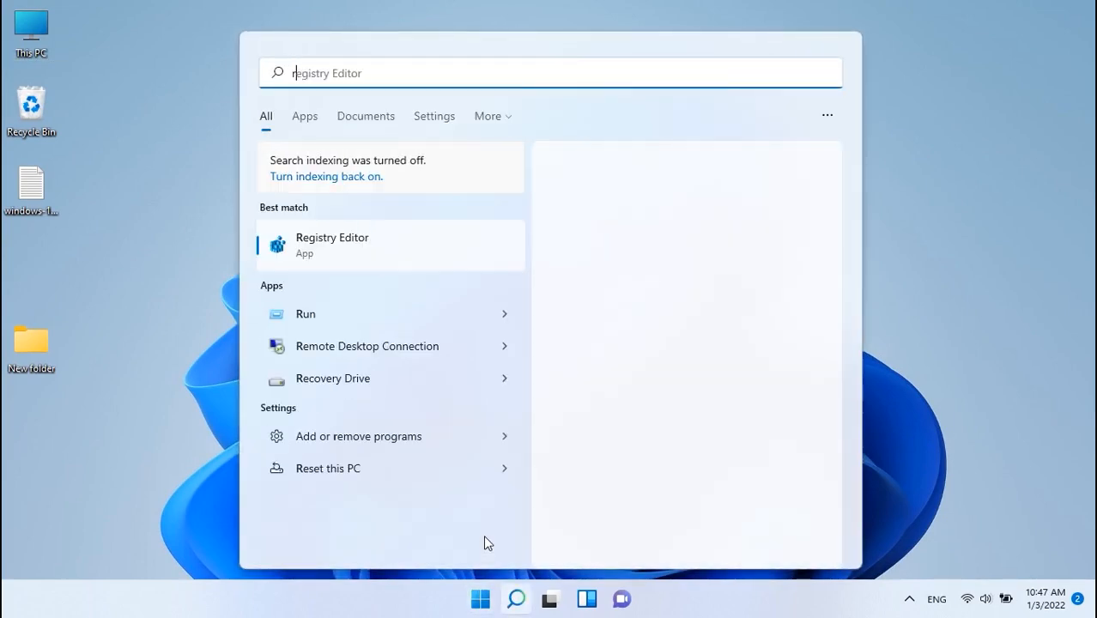
{"action": "type", "text": "tore"}
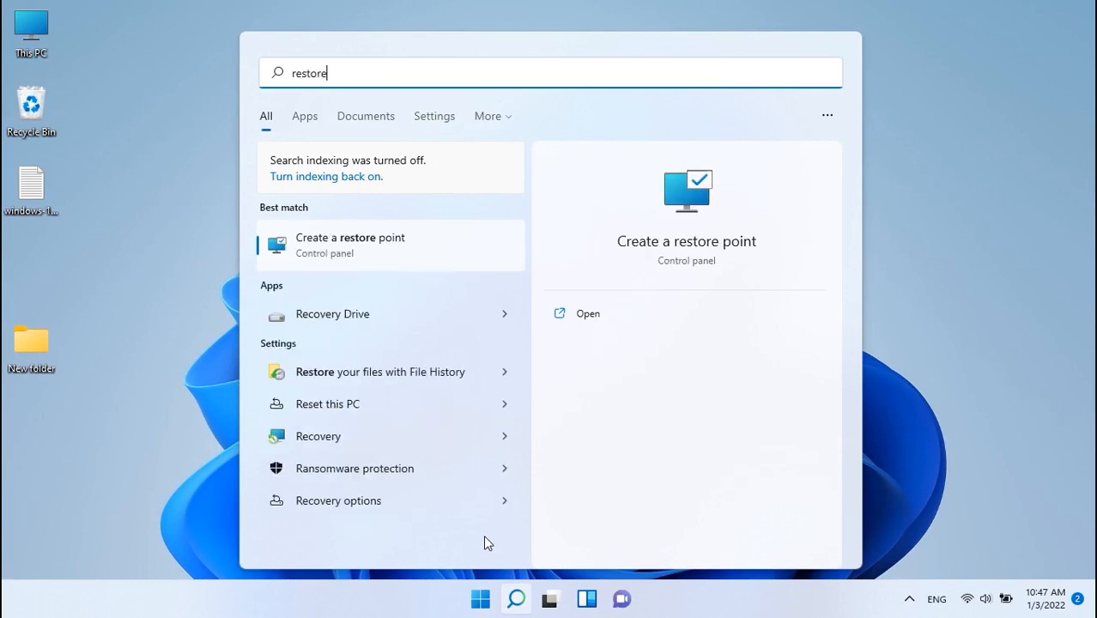
{"action": "key", "text": "Return"}
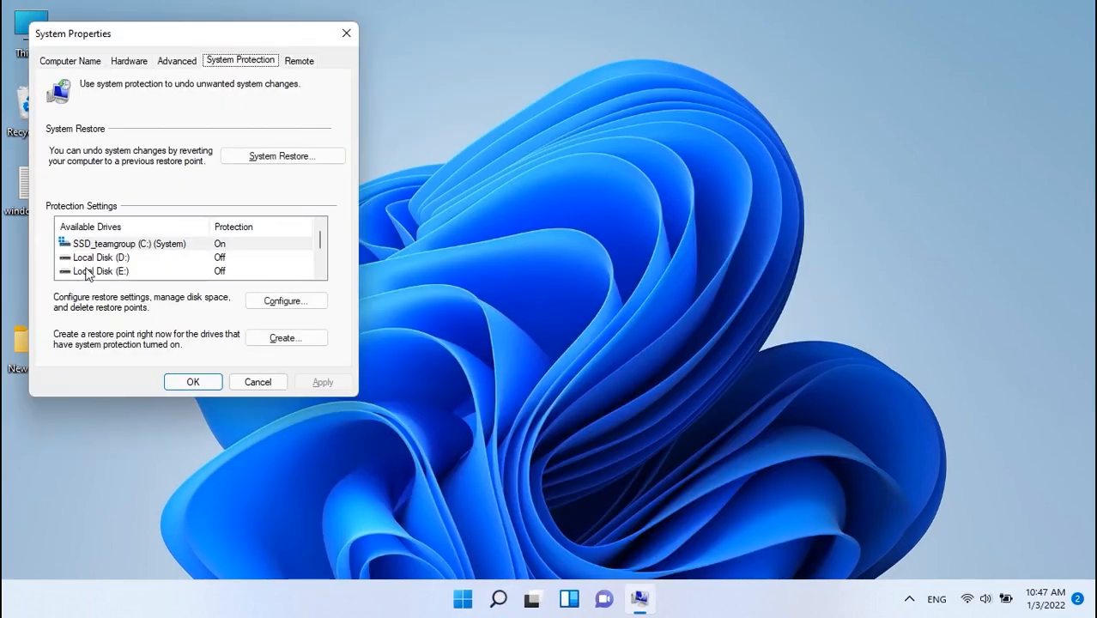
{"action": "left_click", "coordinate": [290, 301]}
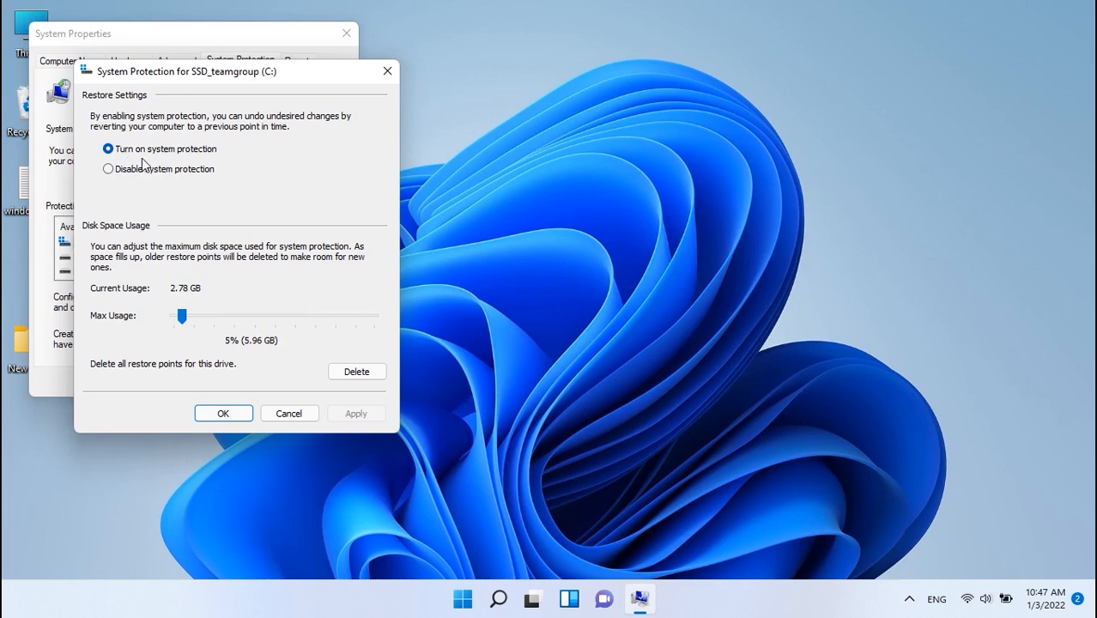
{"action": "left_click", "coordinate": [281, 415]}
Run System Restore with a different restore point, choosing the 12/30/2021 11:39:27 AM Microsoft Visual C++ install entry, and confirm the restore.
{"action": "left_click", "coordinate": [271, 156]}
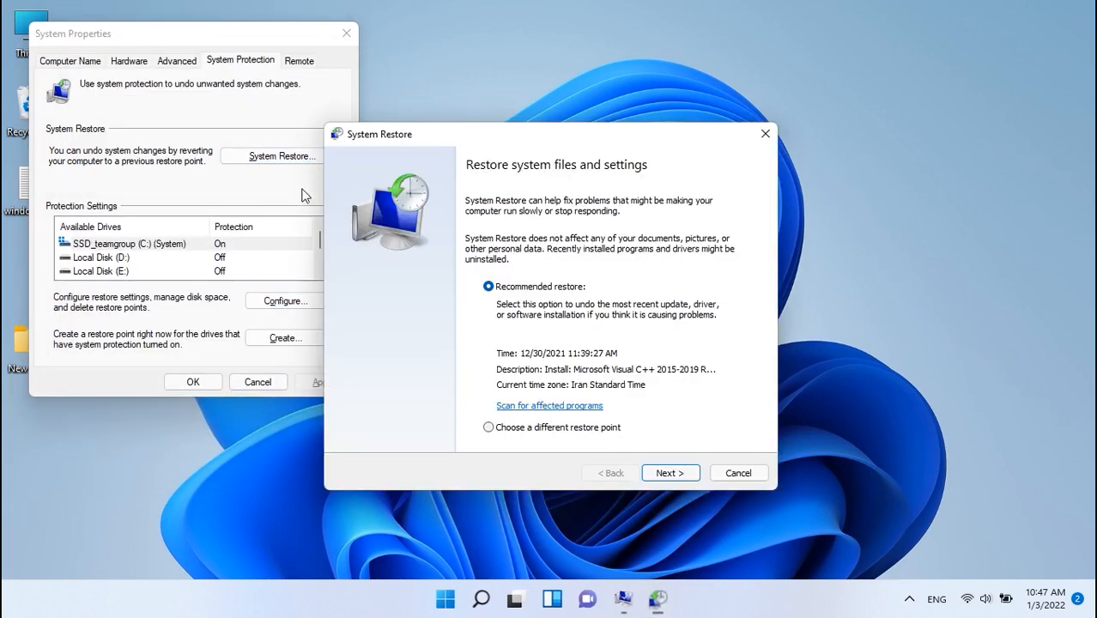
{"action": "left_click", "coordinate": [594, 429]}
{"action": "left_click", "coordinate": [659, 473]}
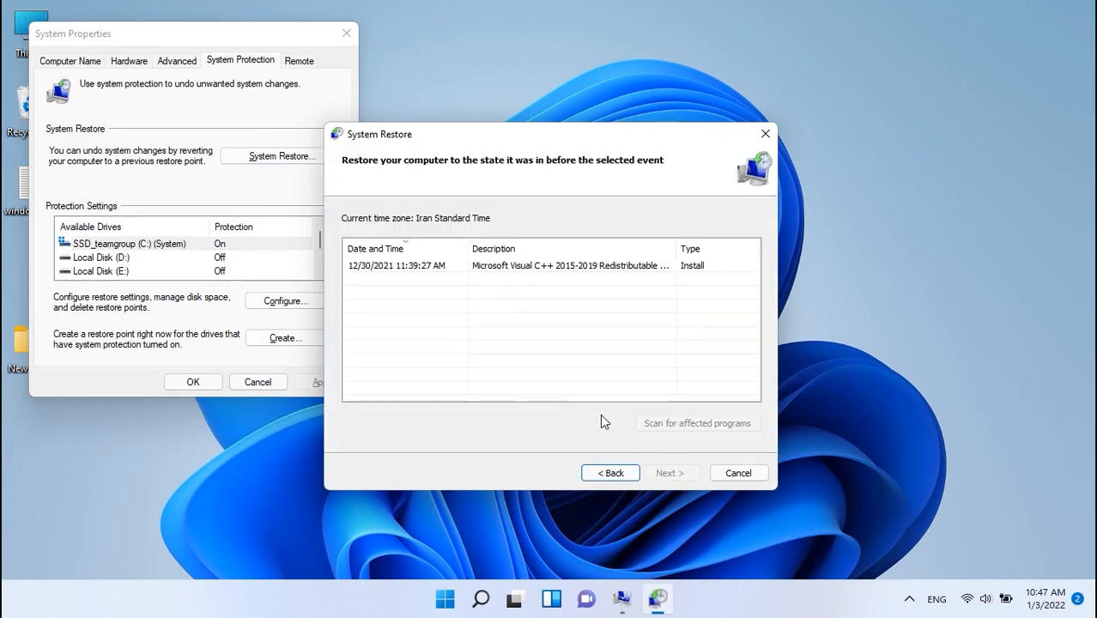
{"action": "left_click", "coordinate": [565, 267]}
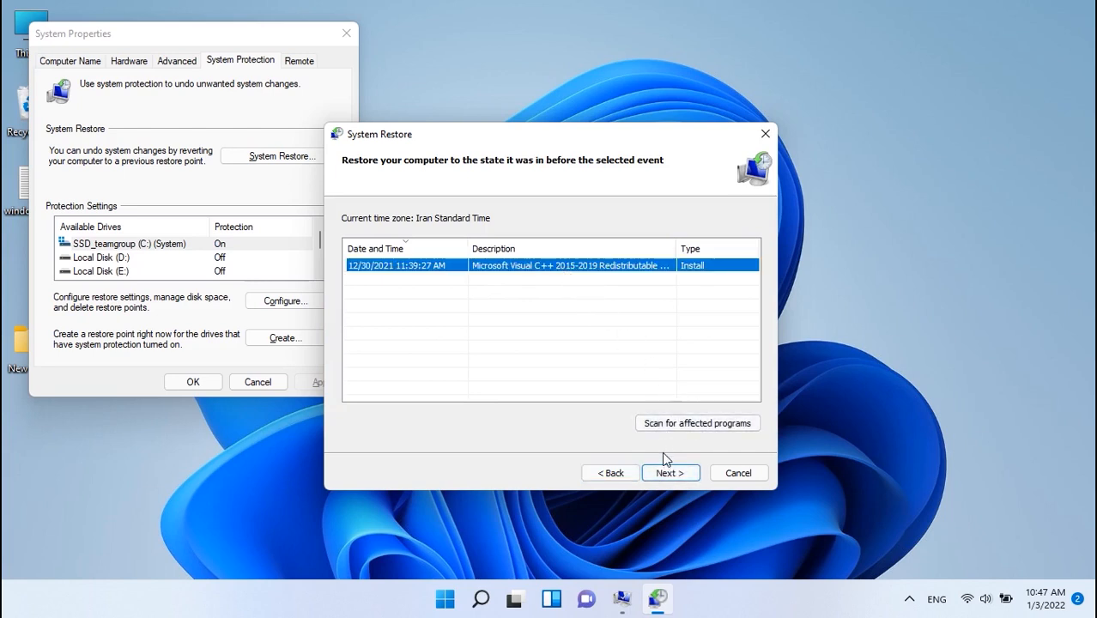
{"action": "left_click", "coordinate": [673, 473]}
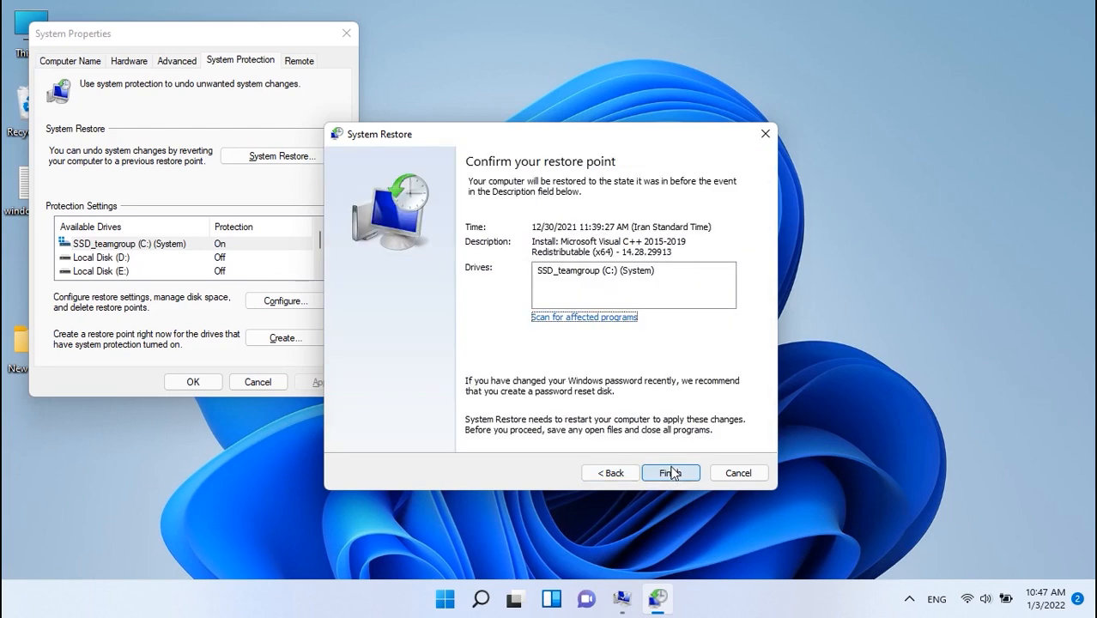
{"action": "left_click", "coordinate": [670, 474]}
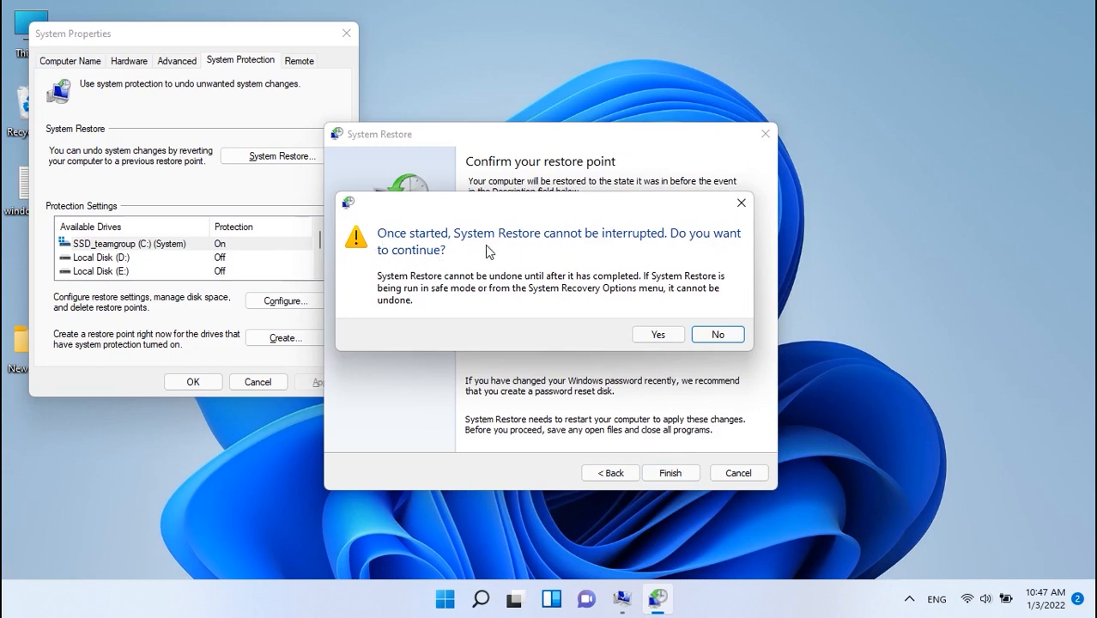
{"action": "left_click", "coordinate": [673, 340]}
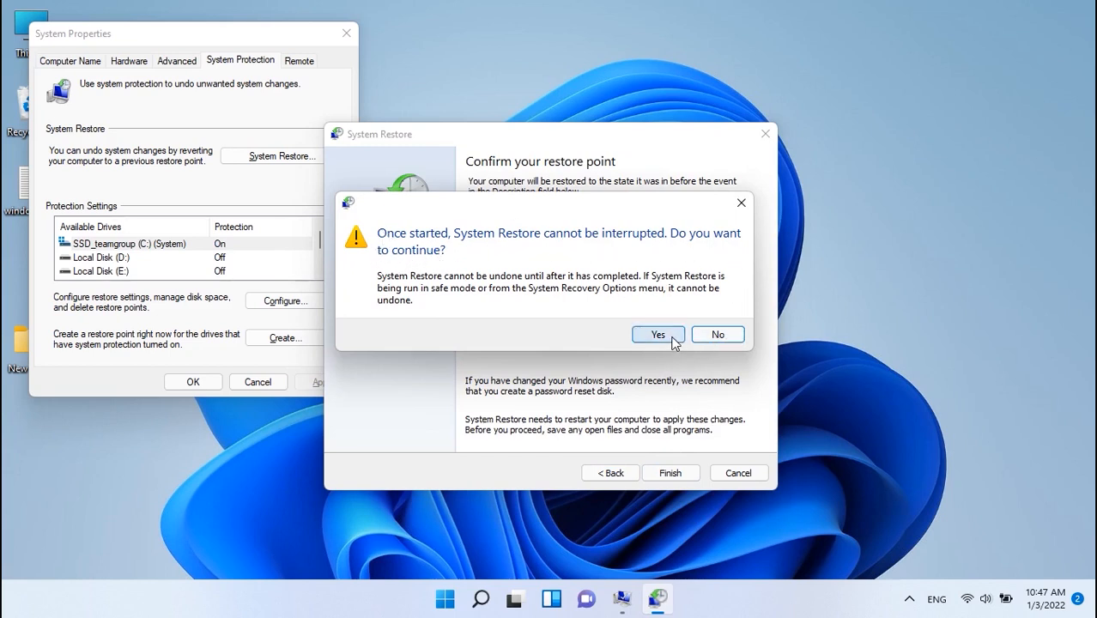